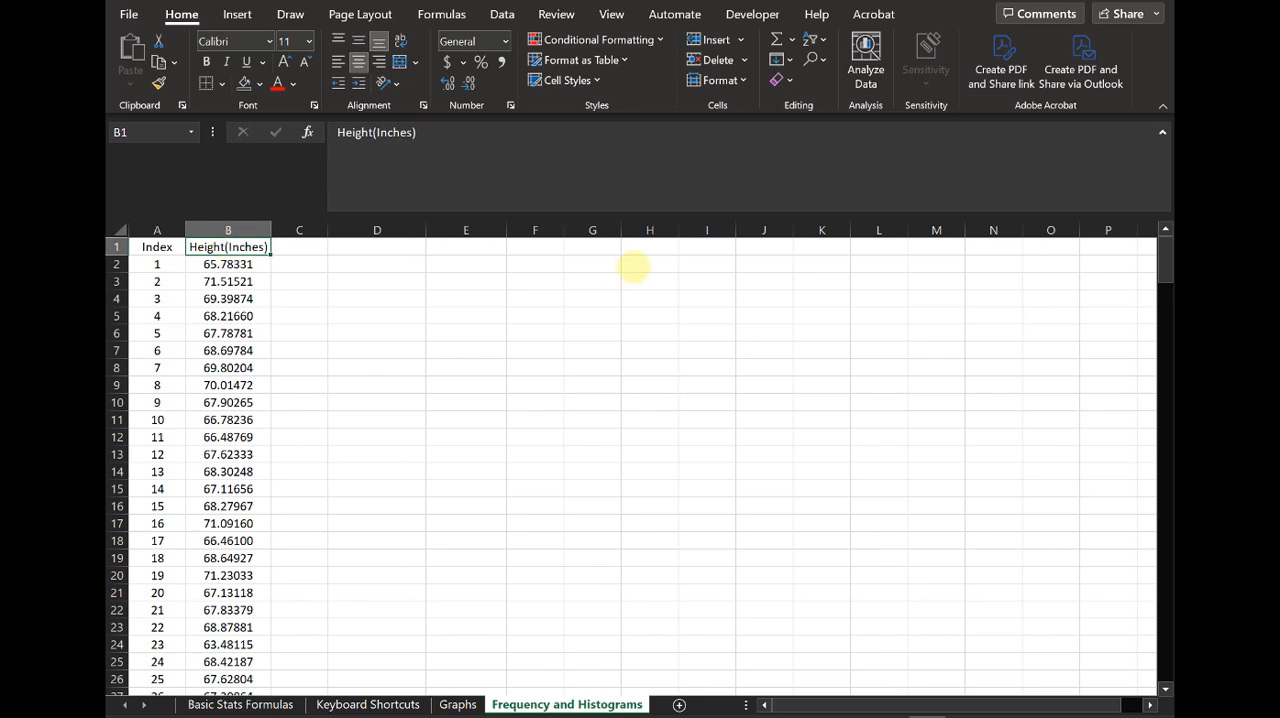
Step: Insert a histogram of the whole Height(Inches) column from the recommended charts
key(ctrl+shift+Down)
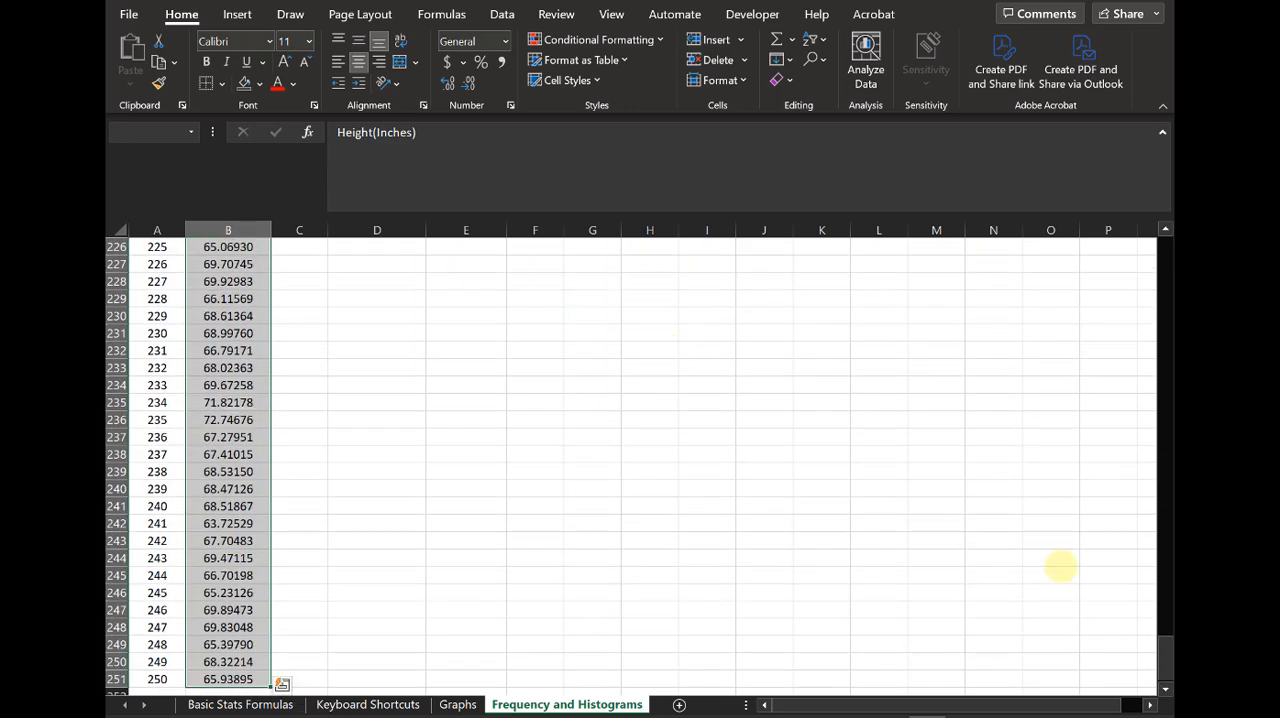
drag(1160, 689, 1165, 212)
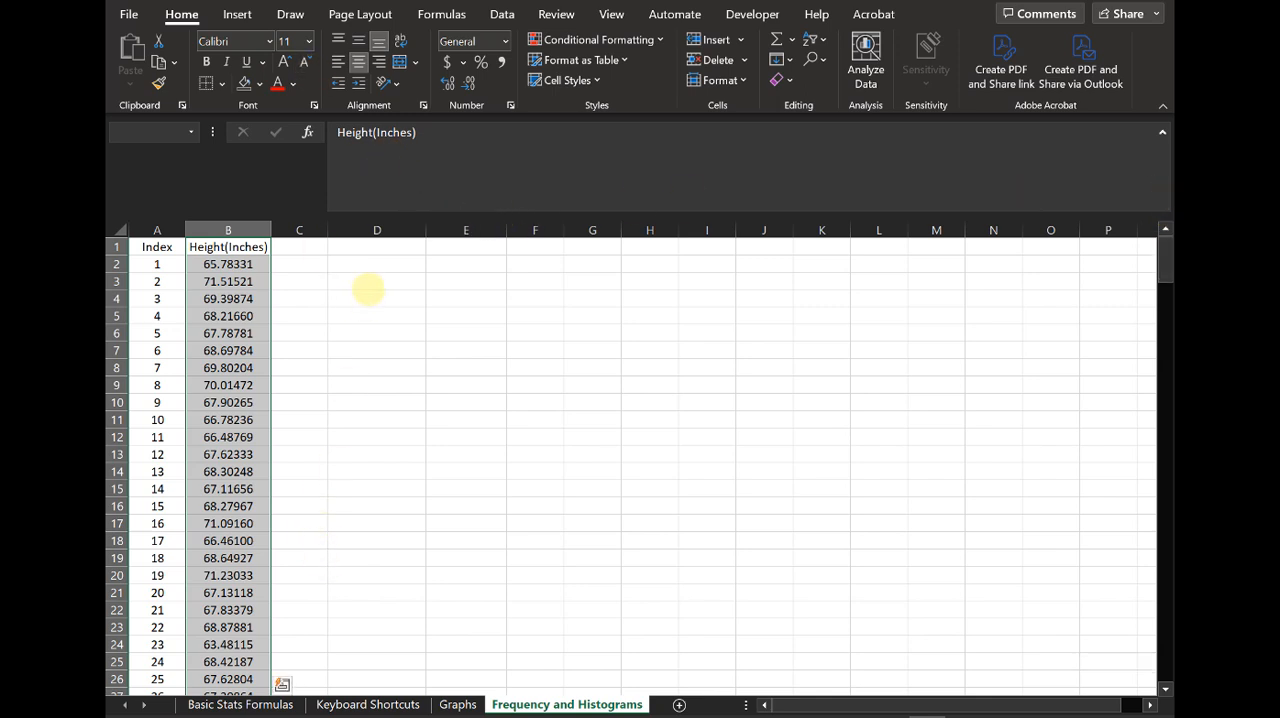
click(245, 13)
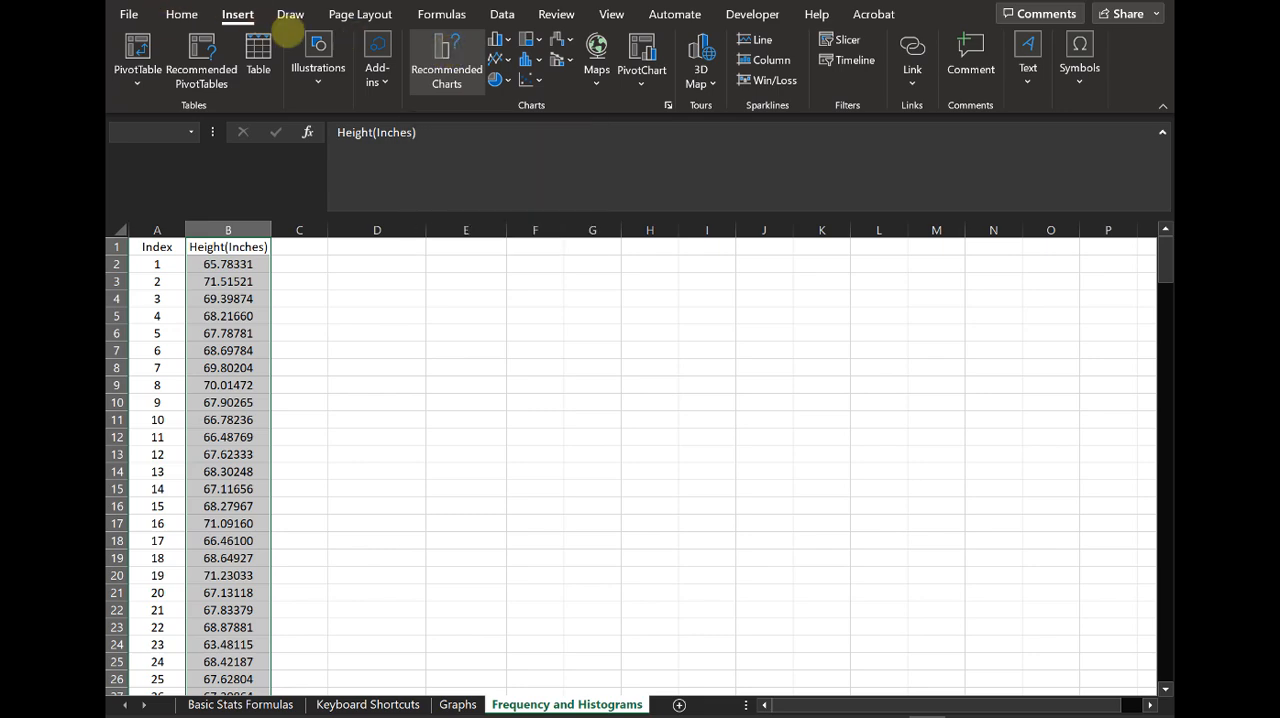
click(468, 66)
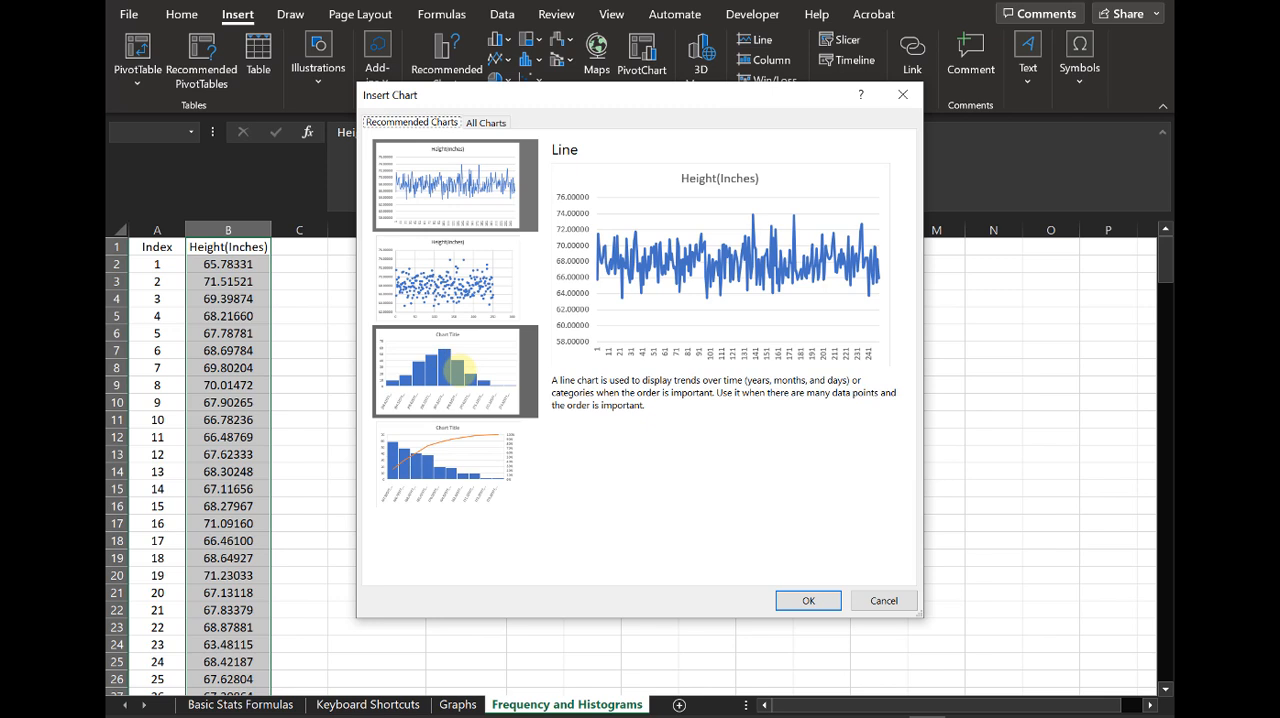
click(456, 370)
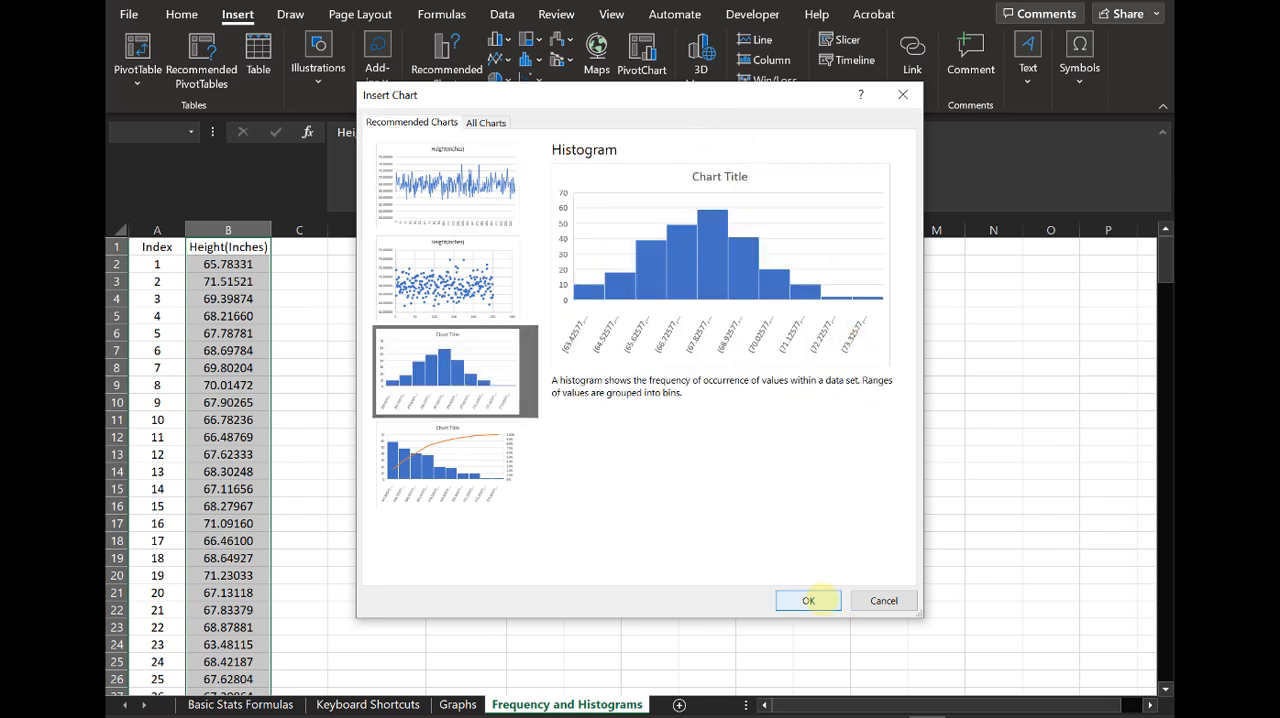
click(808, 600)
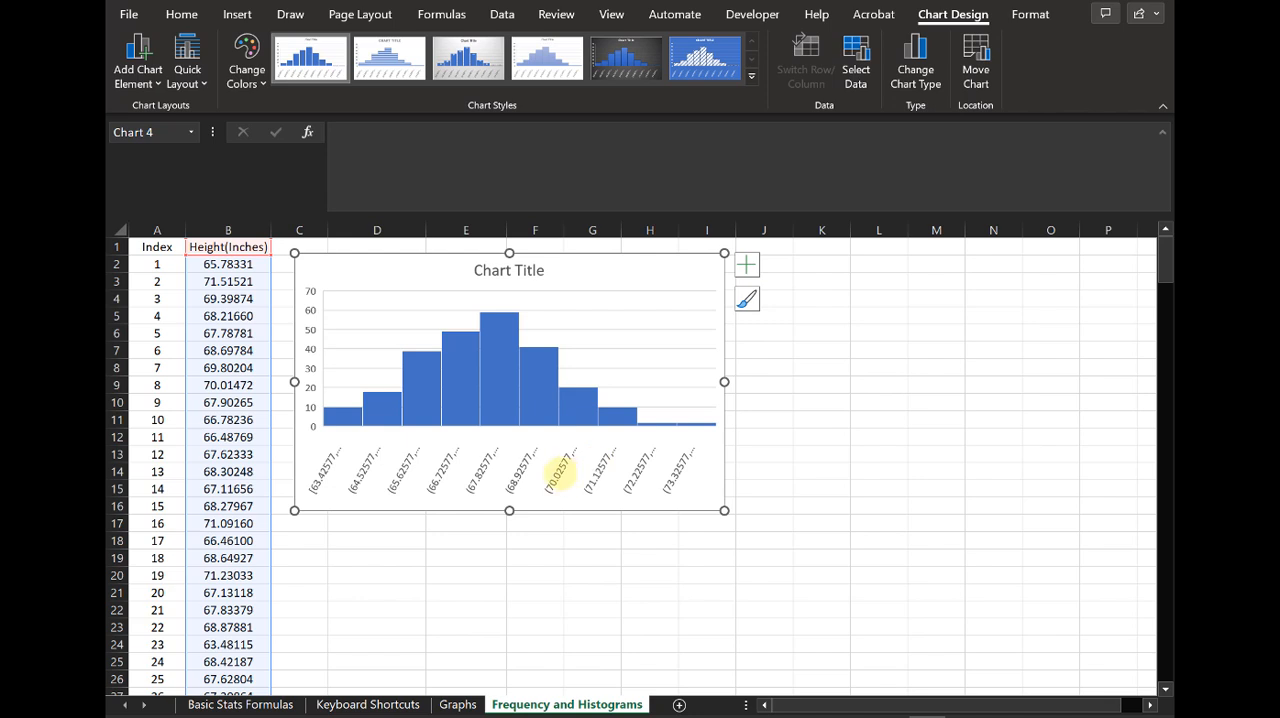
Step: Replace the histogram's placeholder title with "Height Frequency"
click(491, 268)
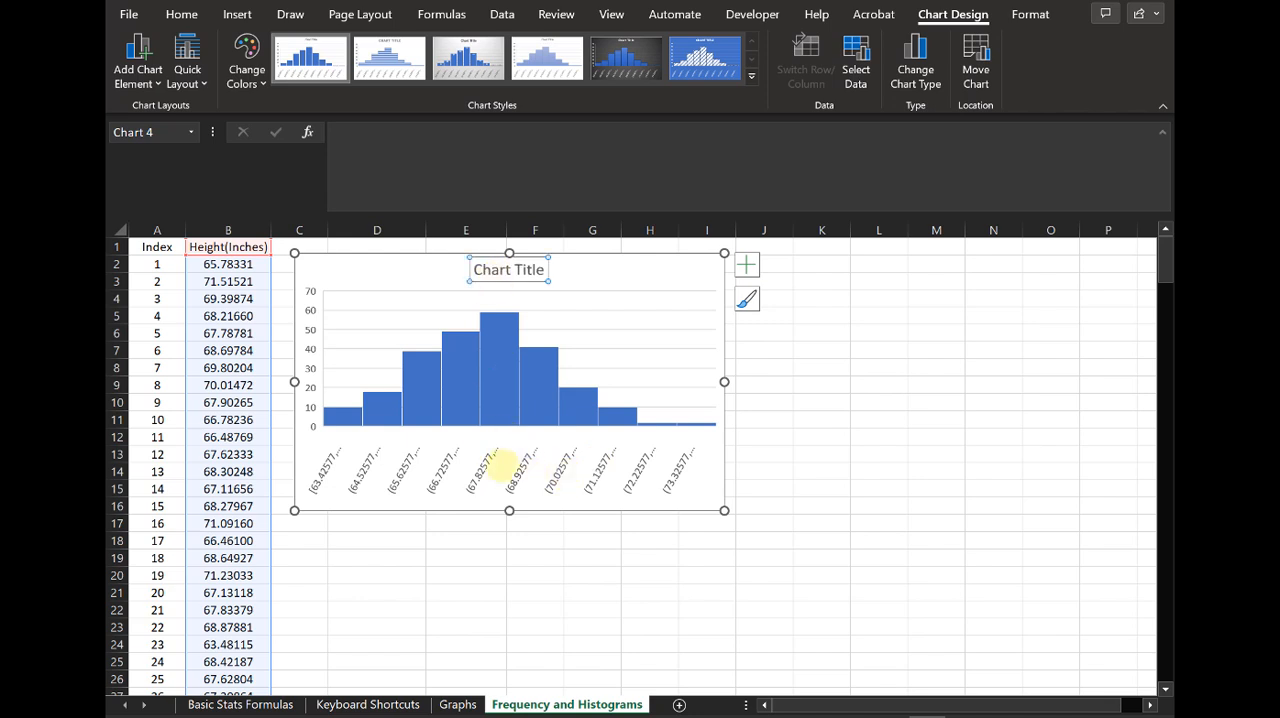
click(527, 268)
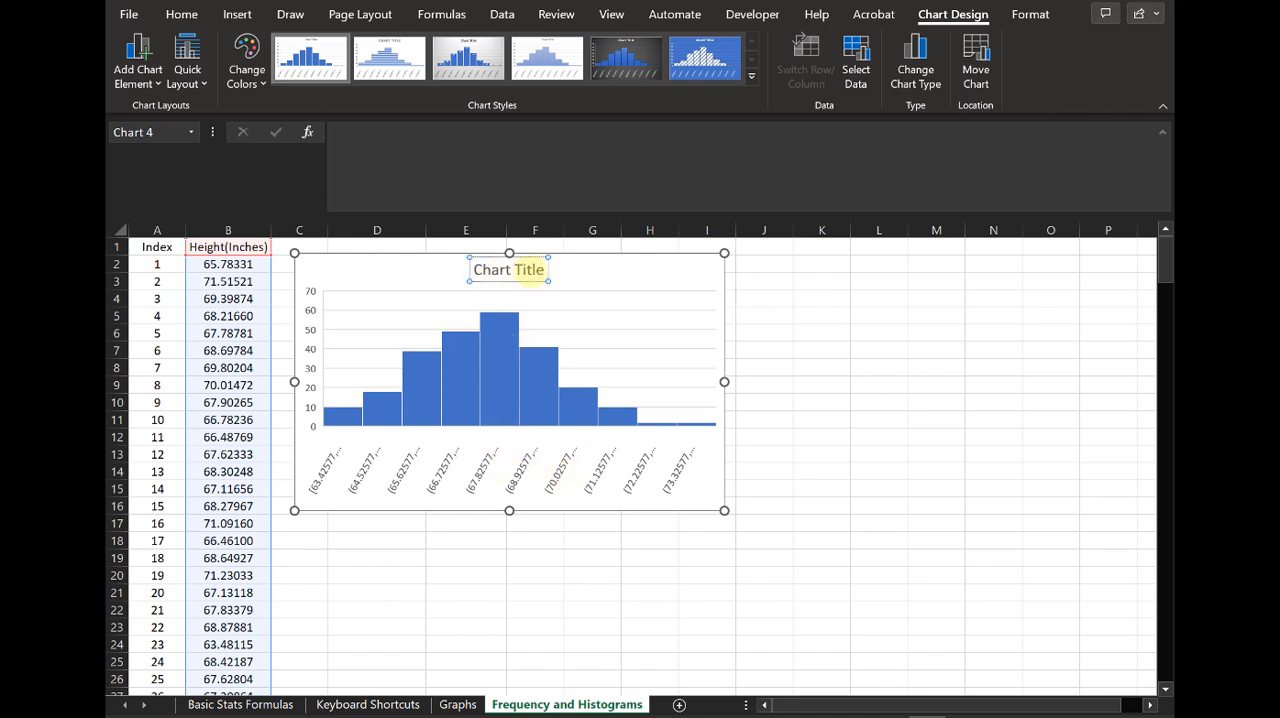
drag(533, 270, 377, 244)
text(Freq)
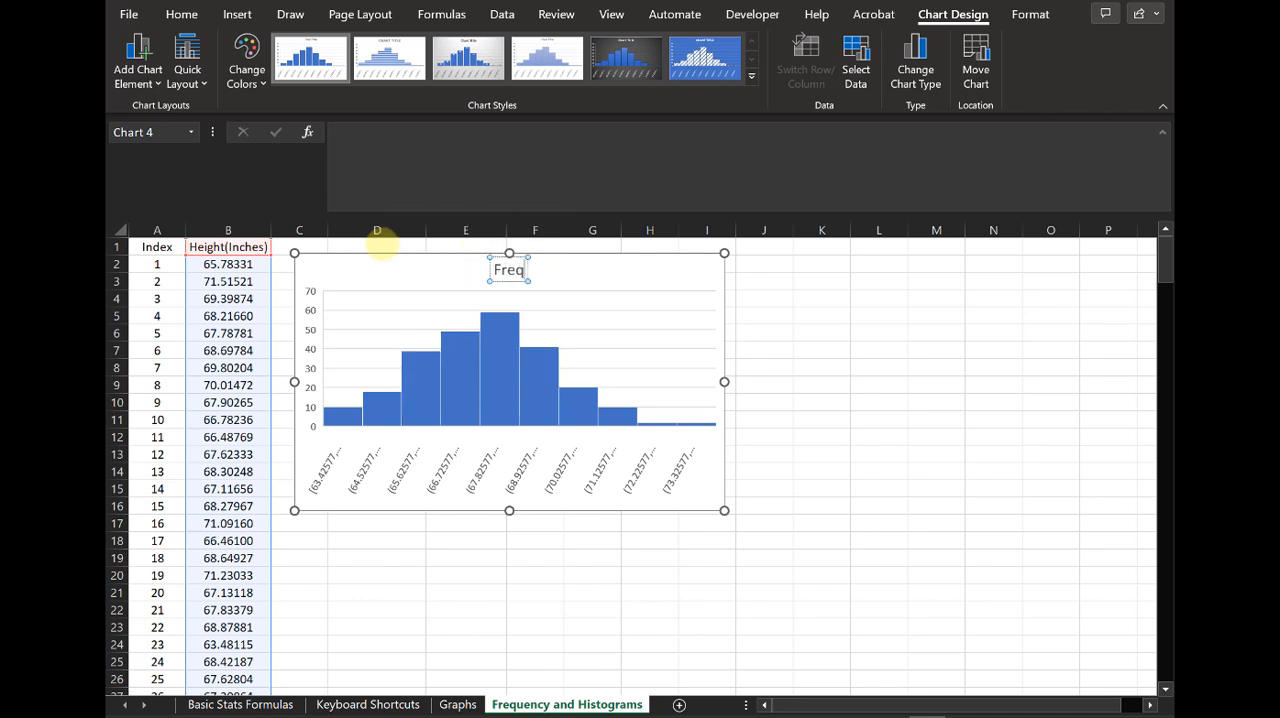
key(BackSpace)
key(BackSpace)
key(BackSpace)
key(BackSpace)
text(Hieh)
key(BackSpace)
key(BackSpace)
key(BackSpace)
text(eight r)
key(BackSpace)
text(Frequency)
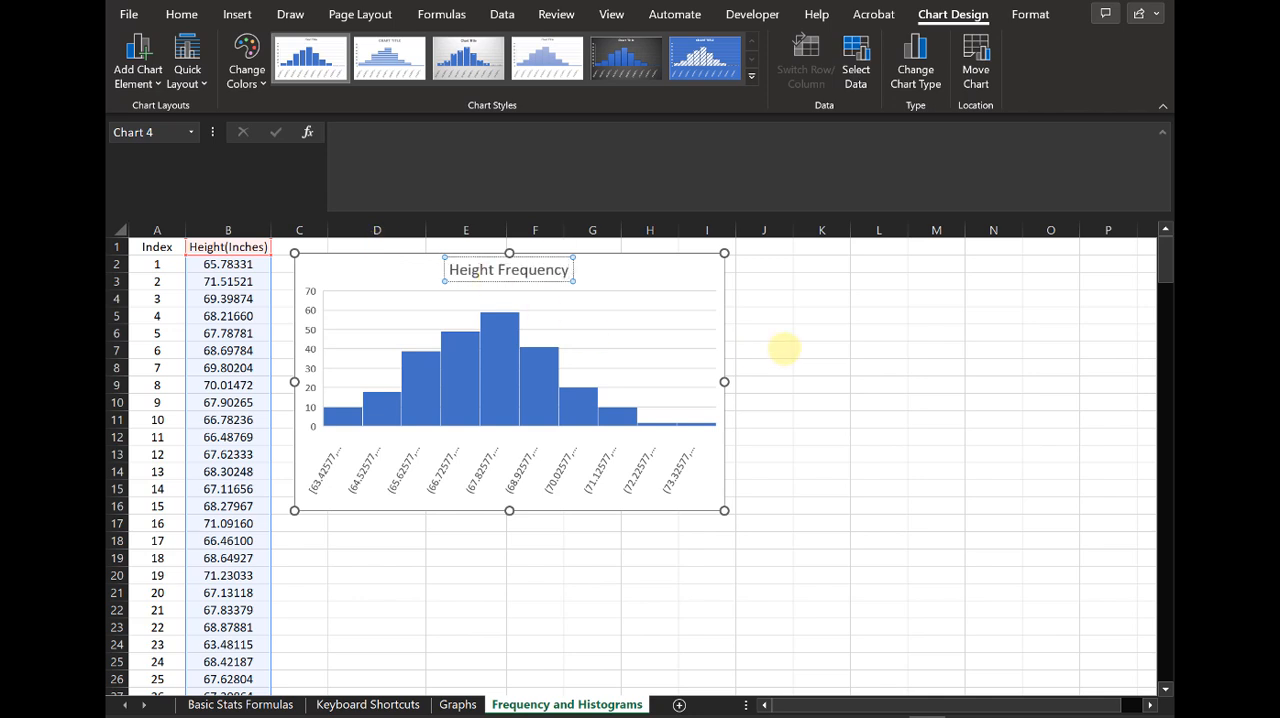
click(820, 297)
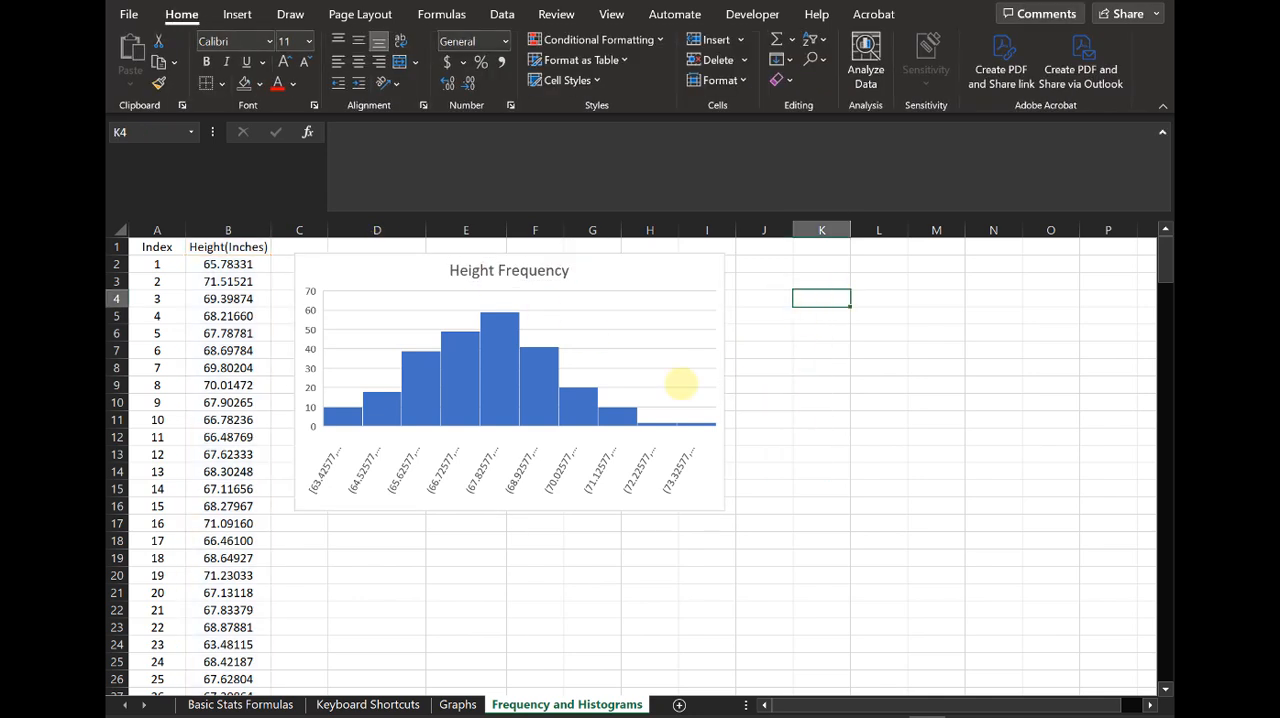
Step: Open the formatting options for the histogram's horizontal axis and look through the bin settings
click(443, 472)
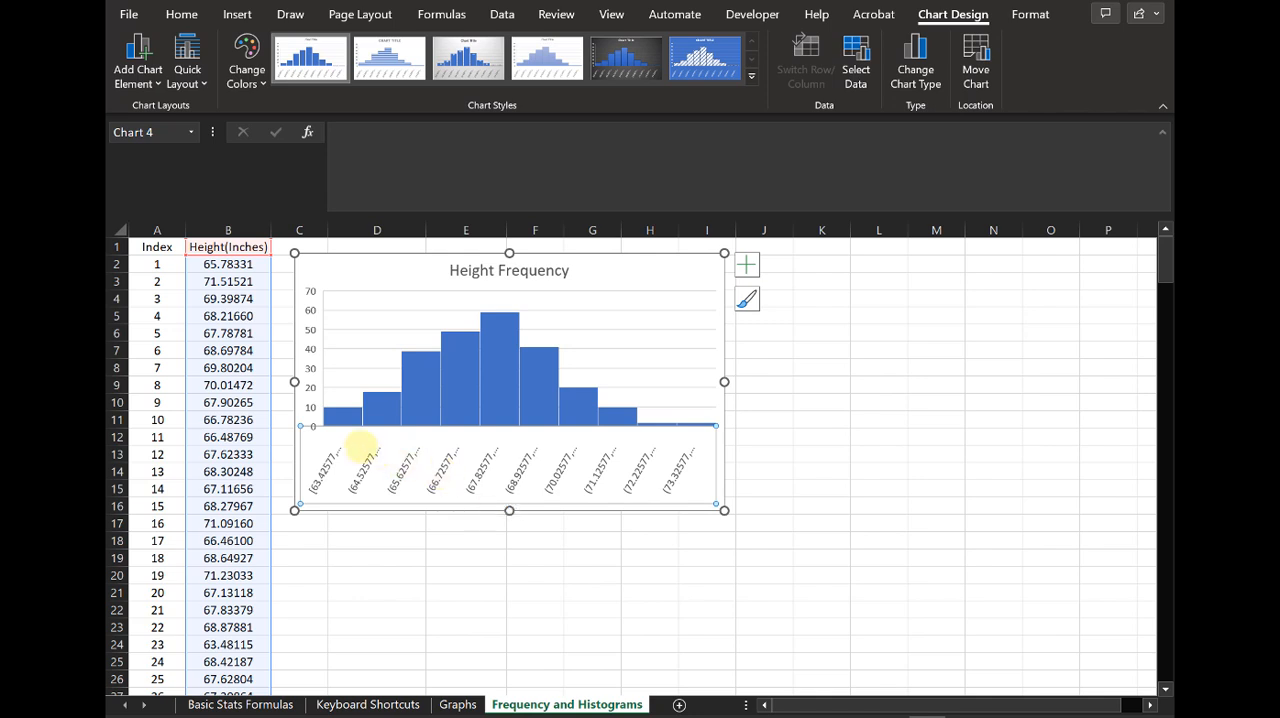
right_click(518, 465)
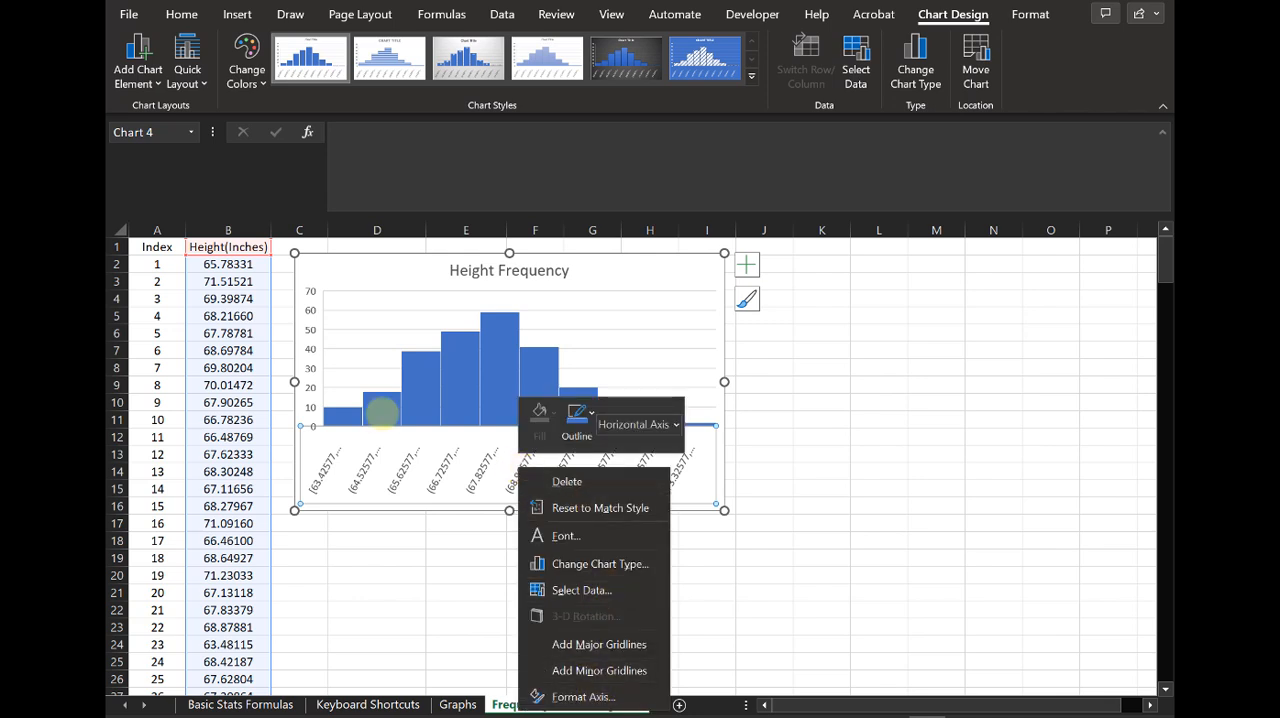
click(393, 466)
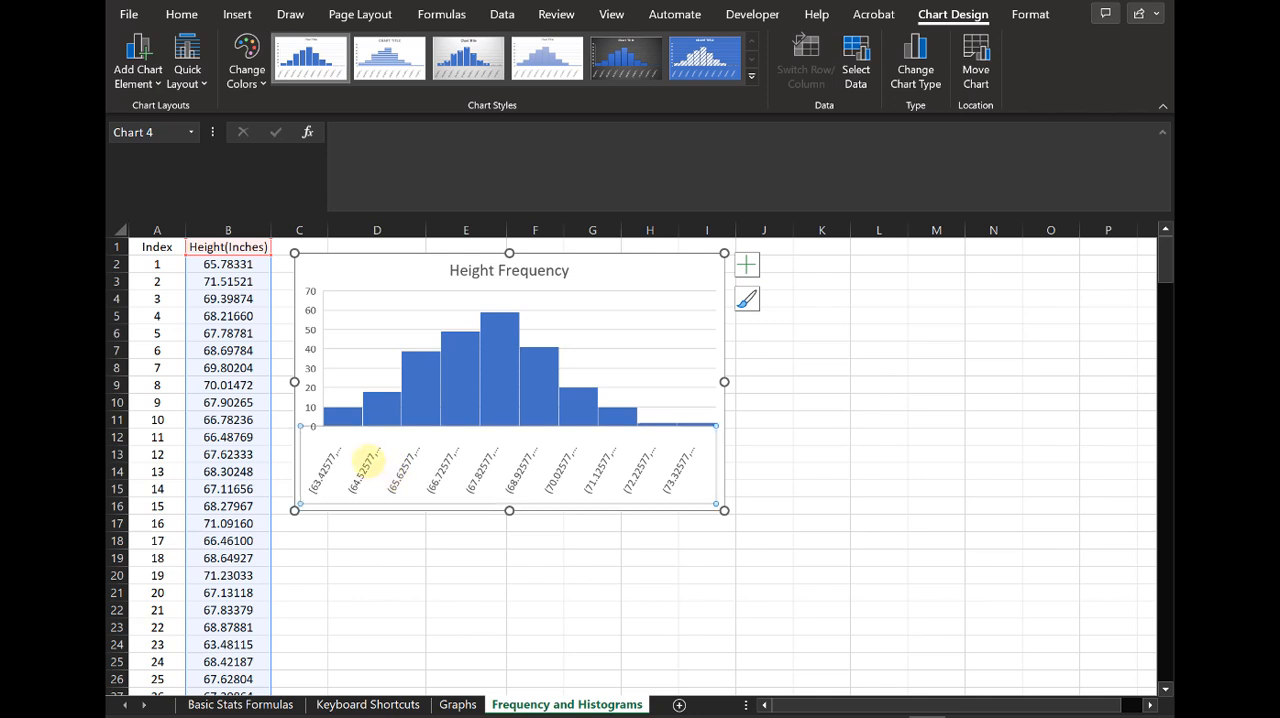
right_click(364, 459)
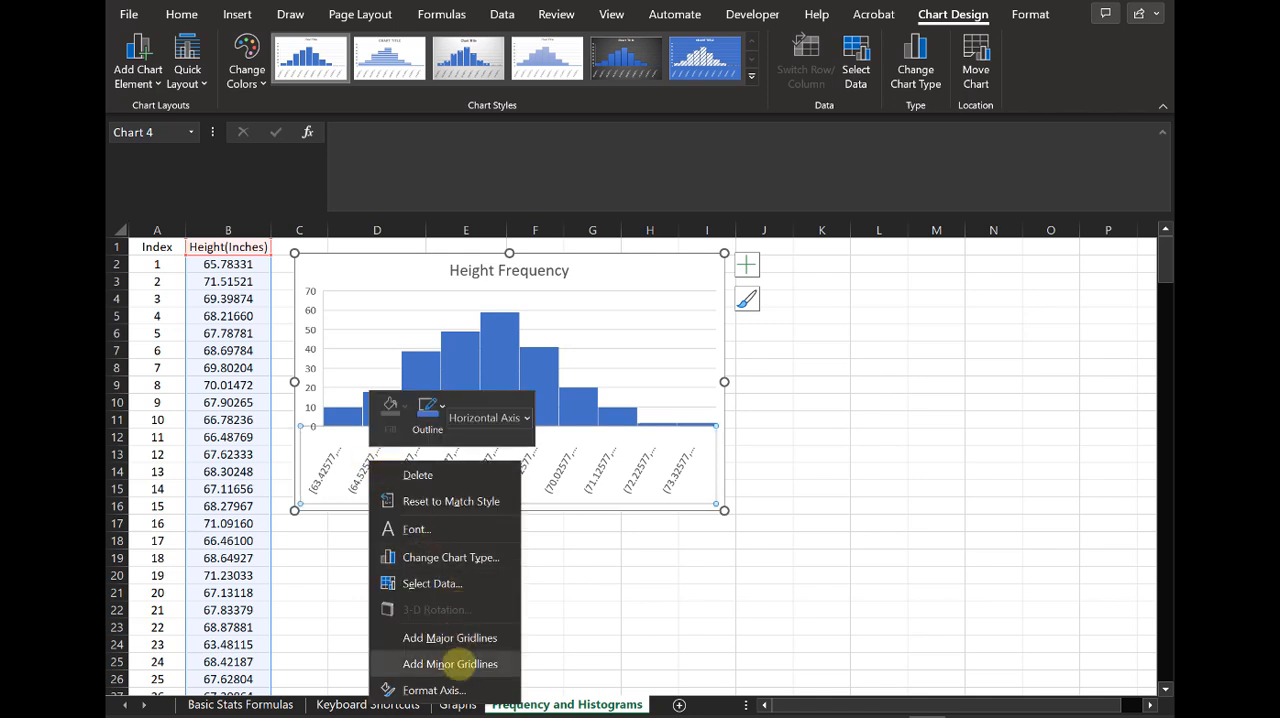
click(447, 690)
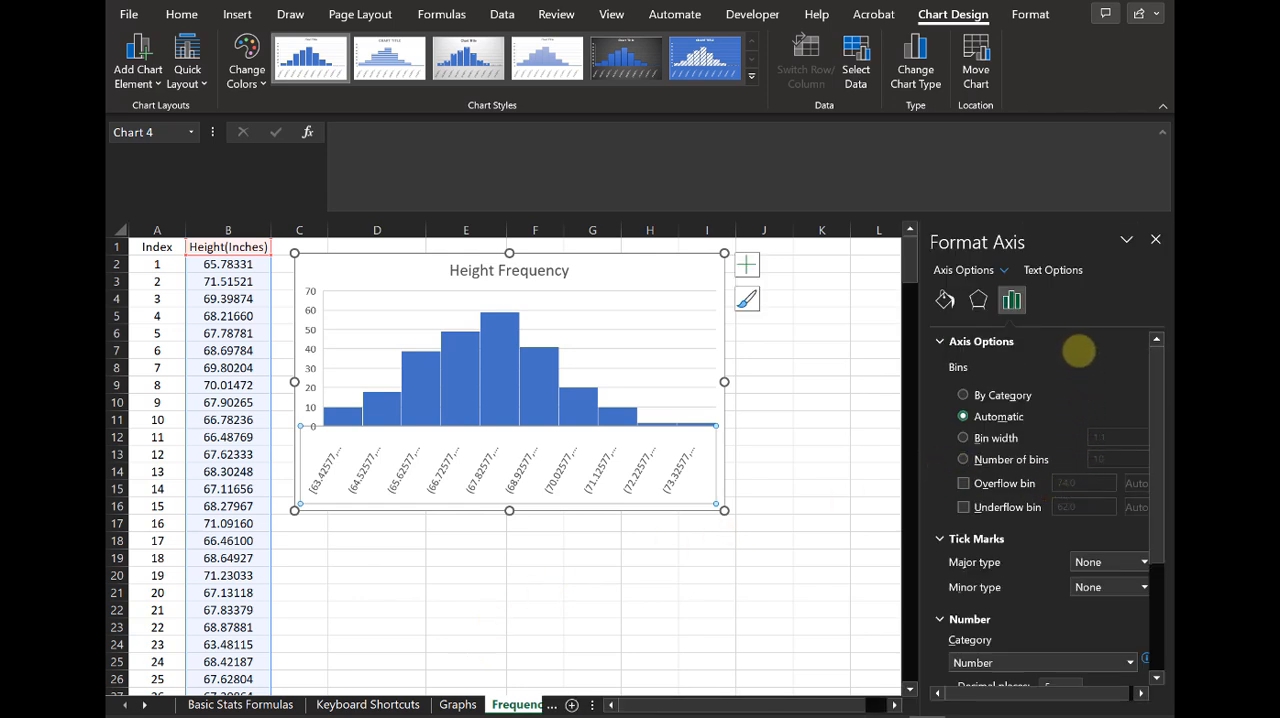
scroll(1082, 372, down, 4)
scroll(1085, 428, up, 4)
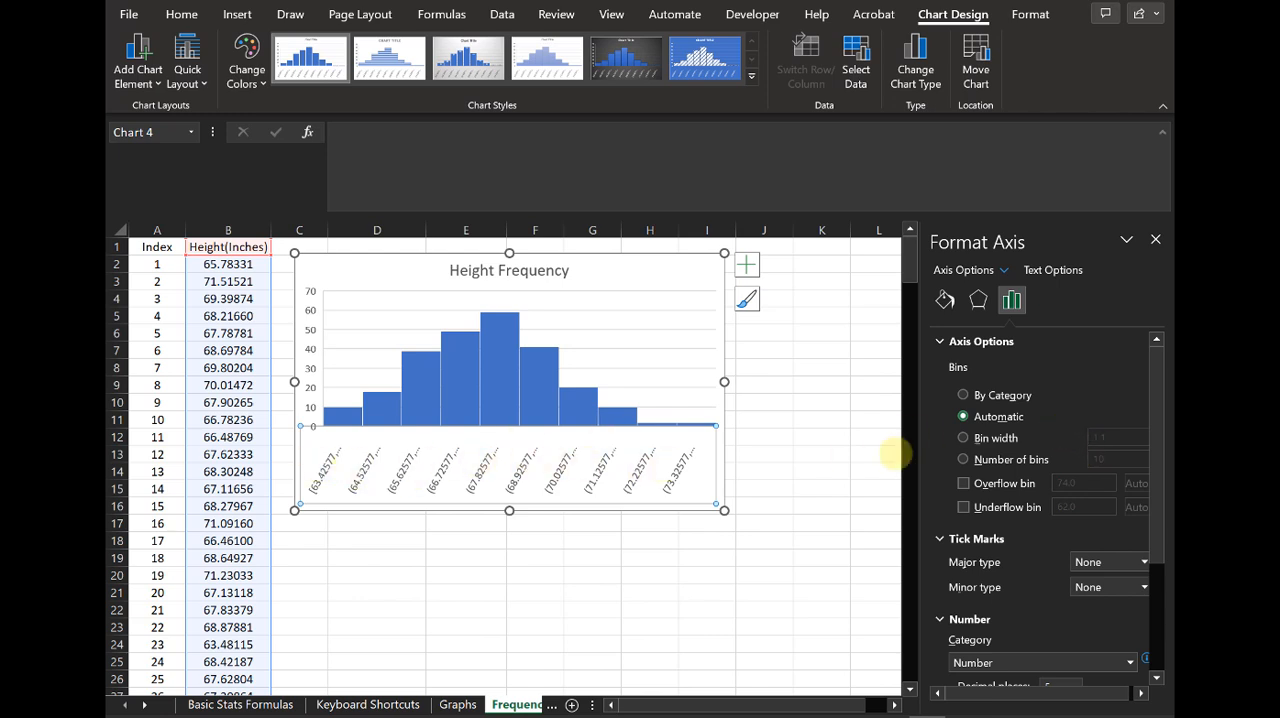
Step: Format the horizontal axis labels with the Number category at two decimal places, trying General first
scroll(1032, 453, down, 1)
scroll(969, 576, down, 3)
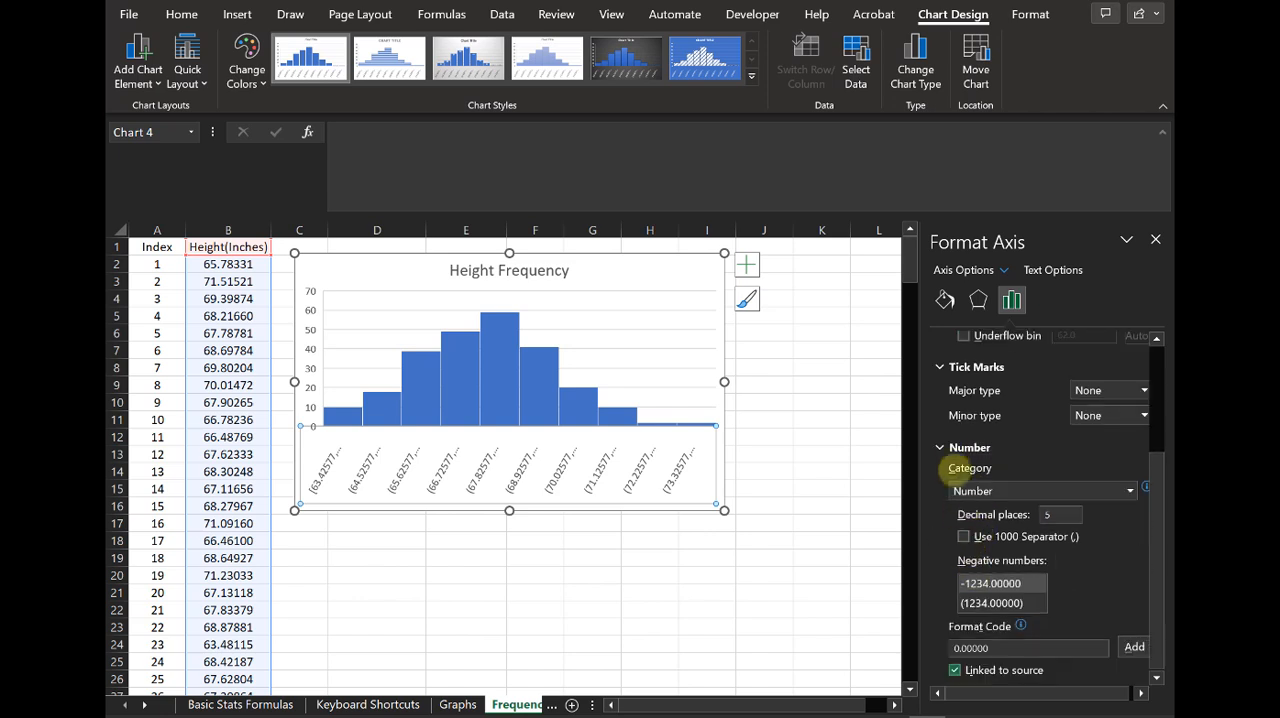
click(966, 491)
click(998, 511)
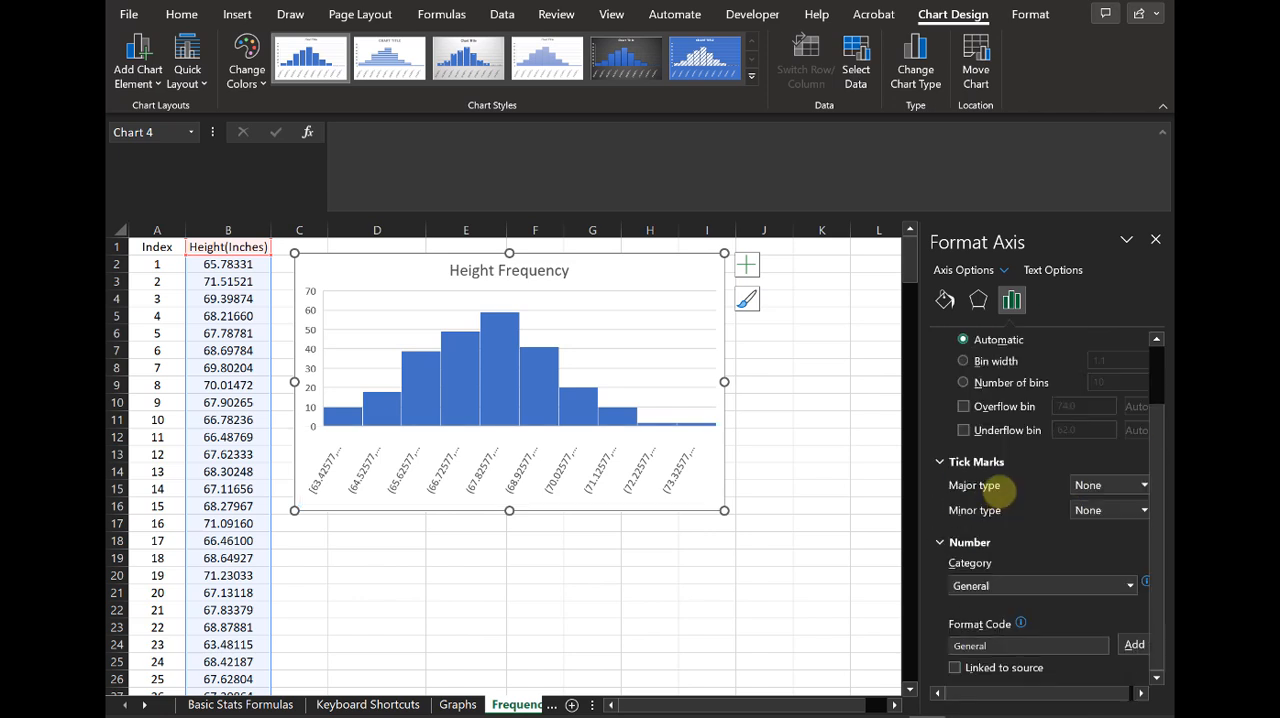
scroll(1014, 535, up, 1)
scroll(1000, 524, down, 1)
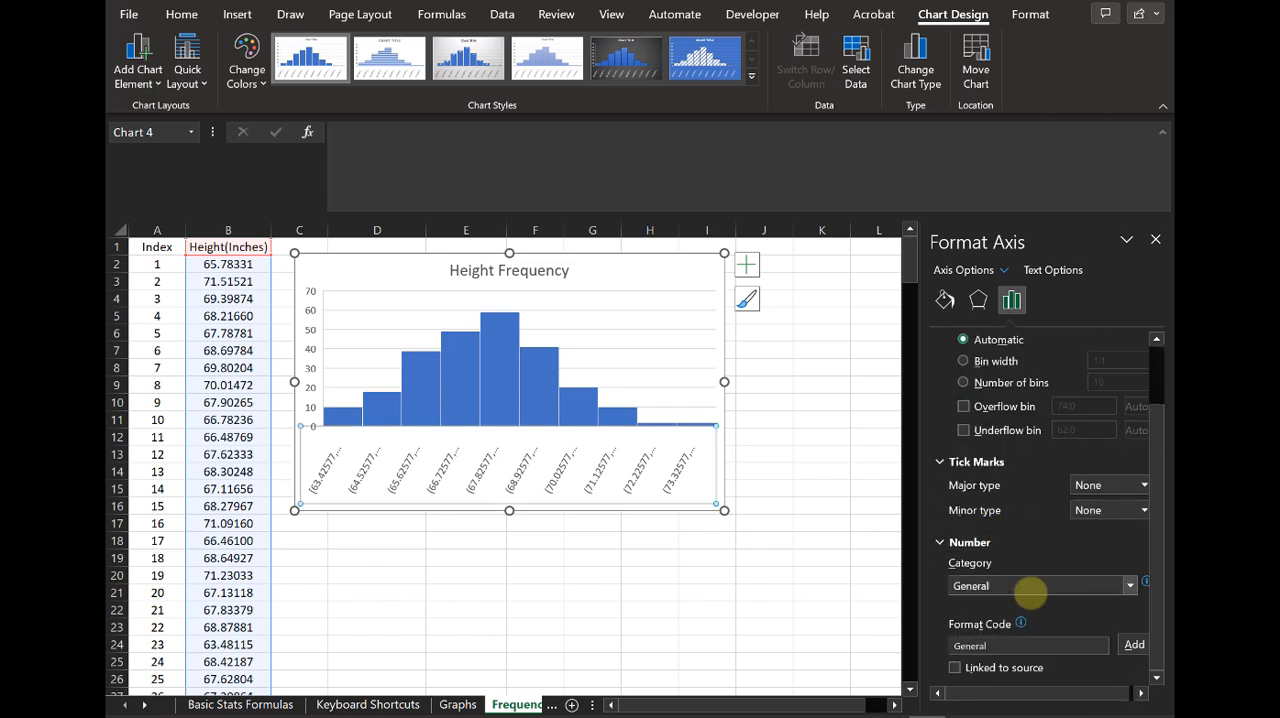
click(1029, 586)
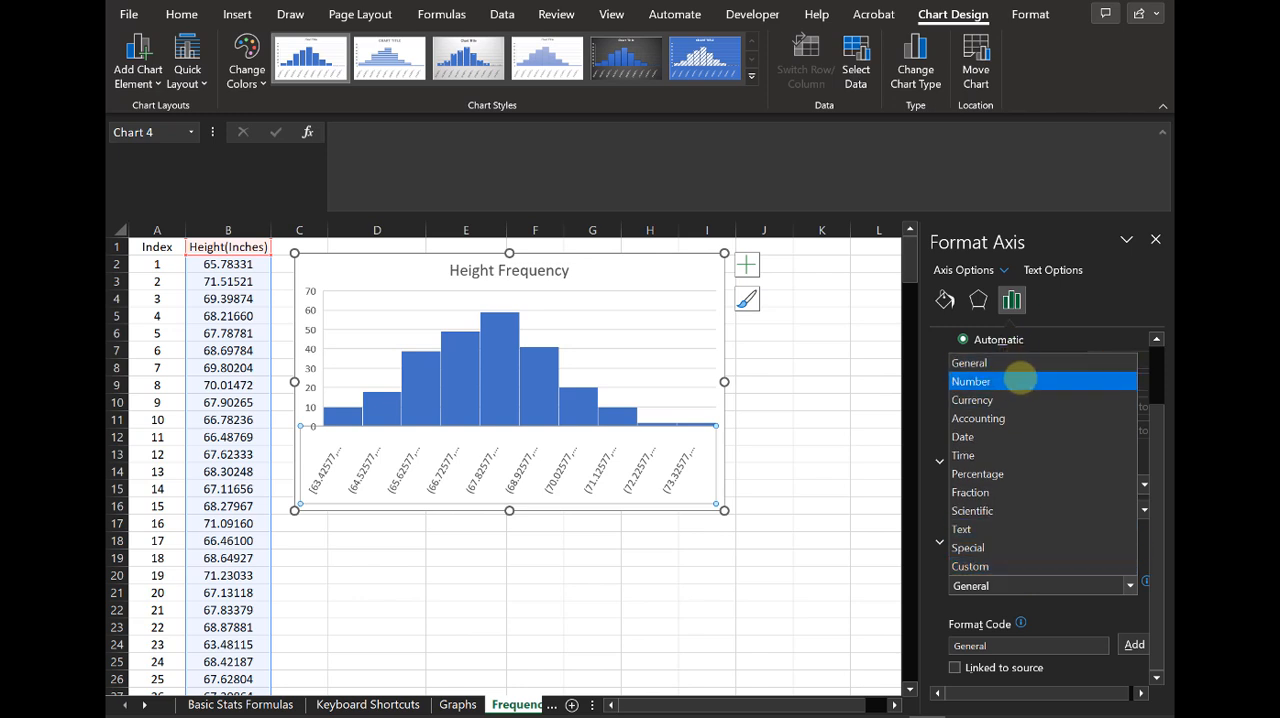
click(1019, 379)
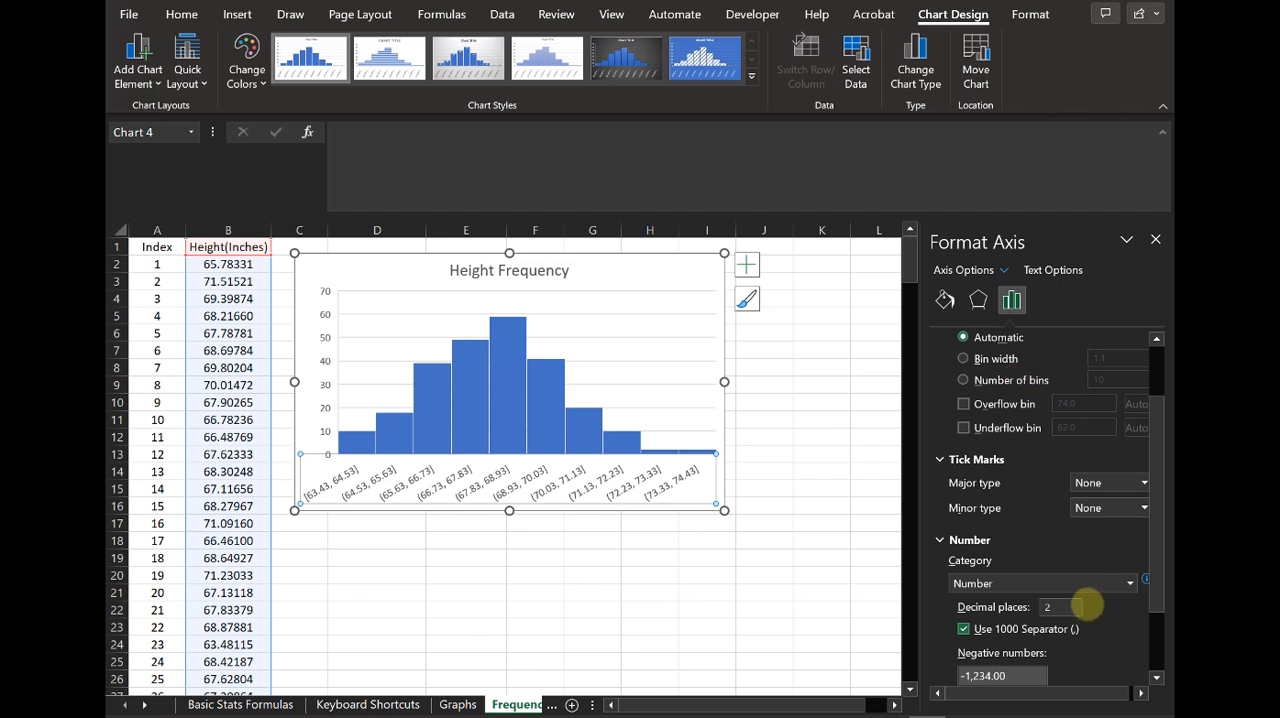
Step: Reduce the horizontal axis labels to 1 decimal place
scroll(1087, 604, down, 1)
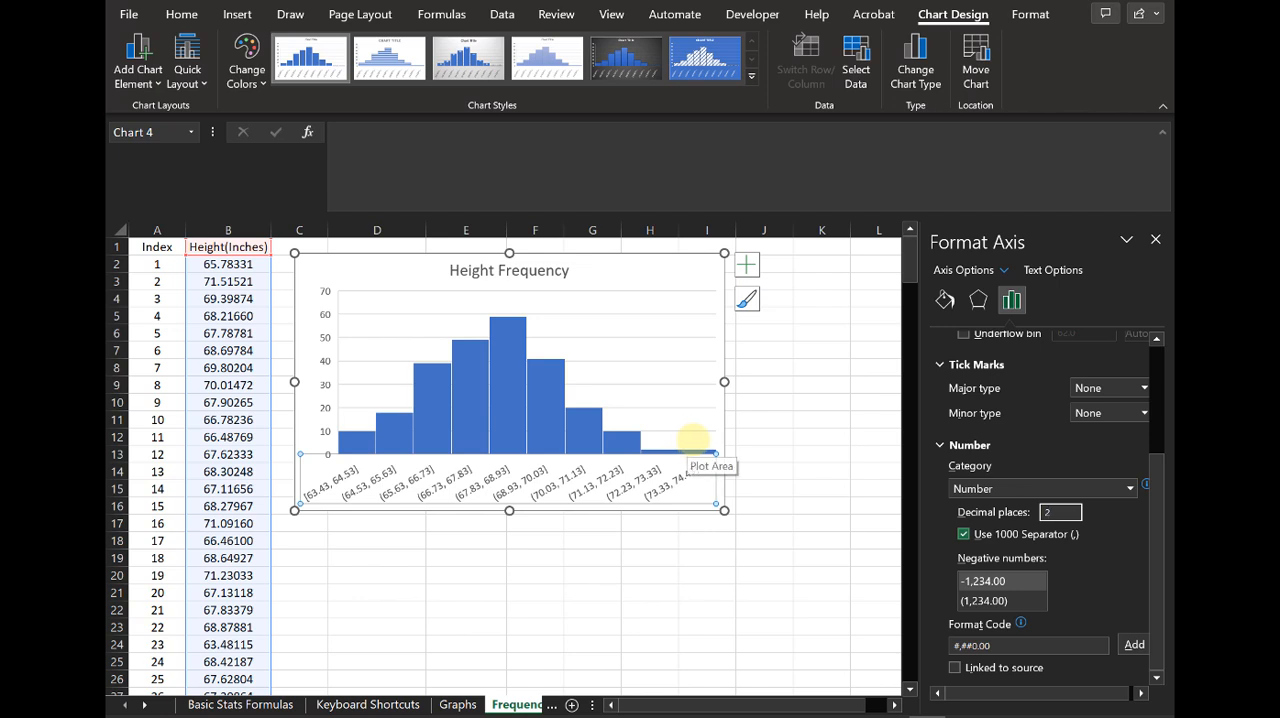
drag(1060, 512, 1016, 503)
text(1)
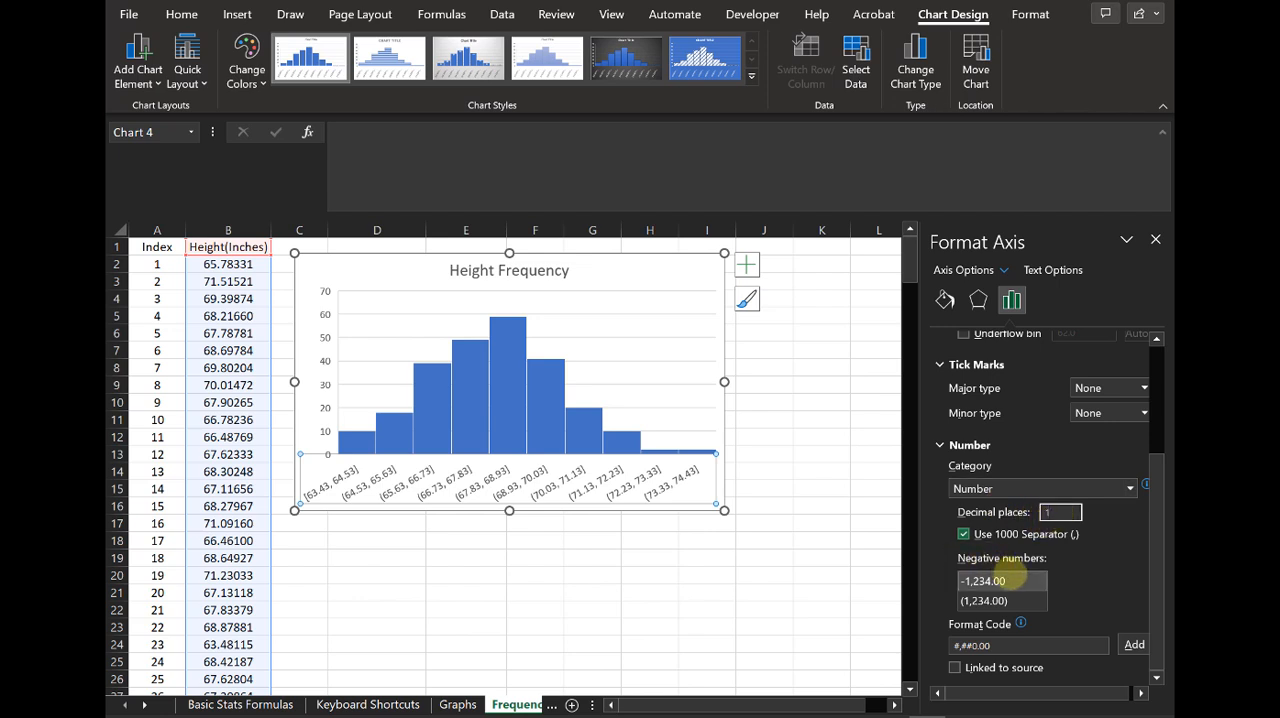
click(990, 580)
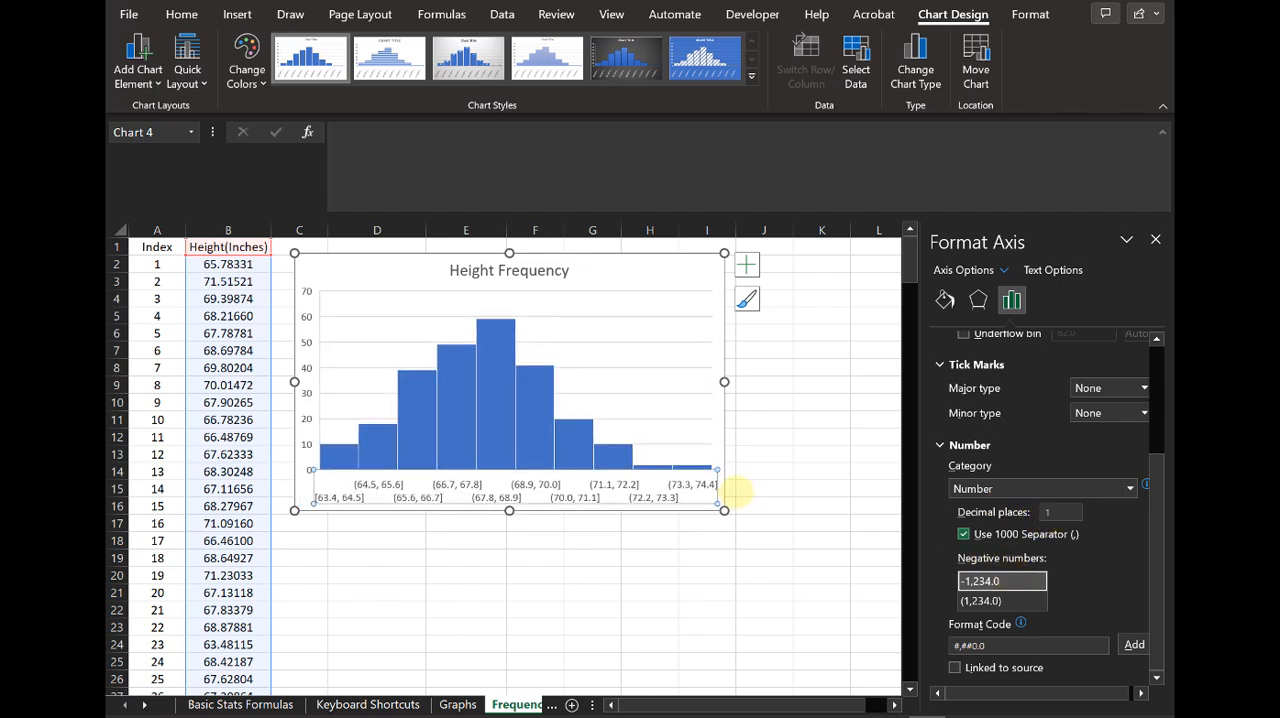
Step: Set the horizontal axis labels' decimal places to 2
double_click(1050, 512)
text(2)
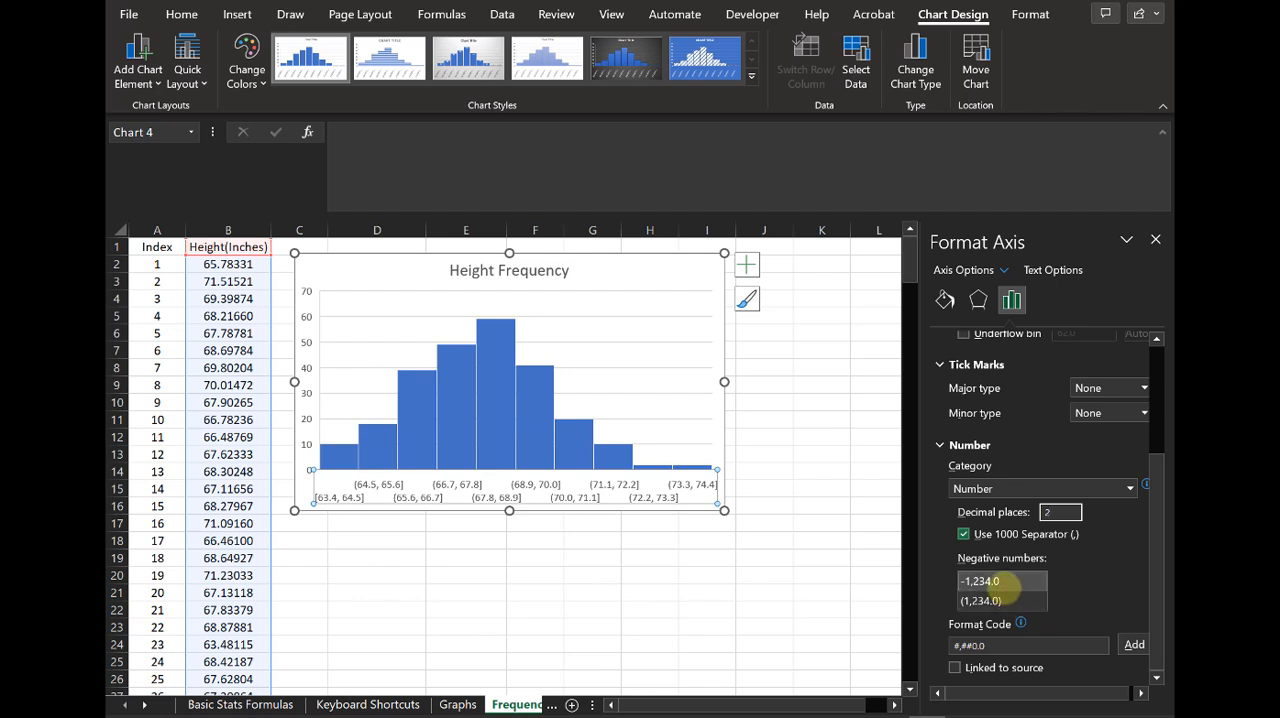
click(1005, 582)
click(333, 472)
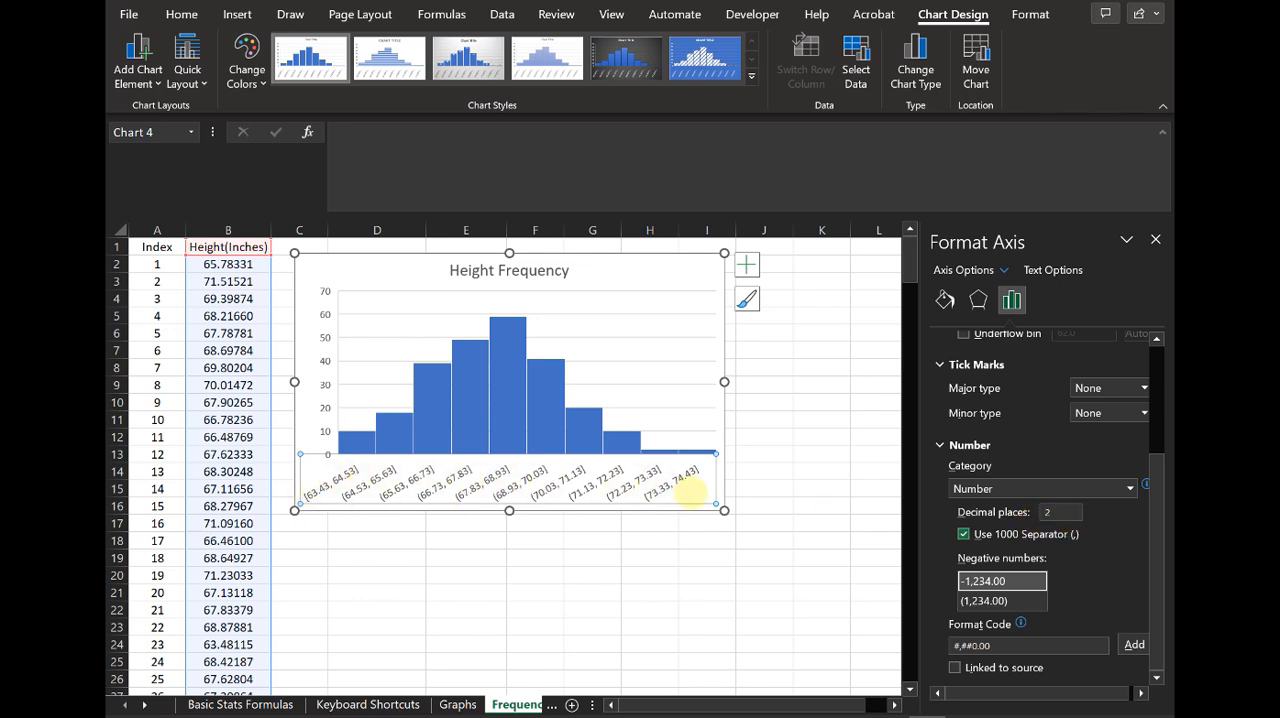
Step: Try the bin width option, switch the histogram to a fixed number of bins, and set that number to 8
scroll(1067, 500, up, 3)
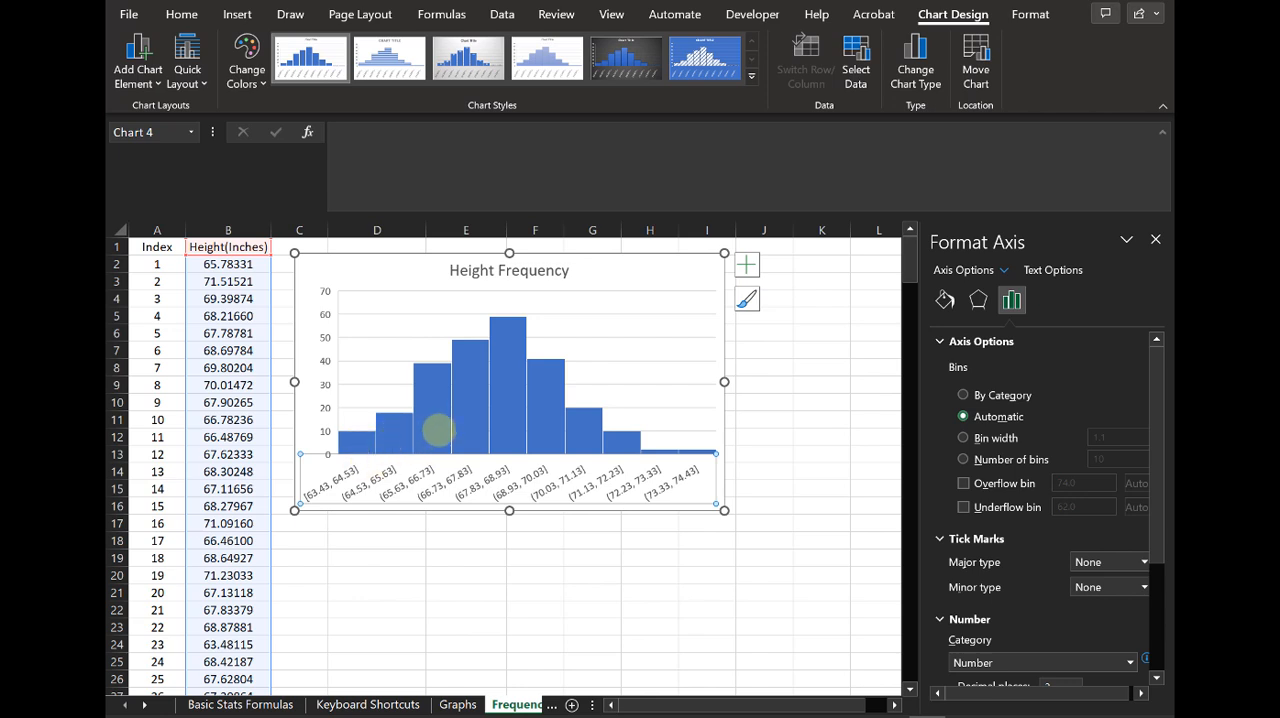
click(963, 437)
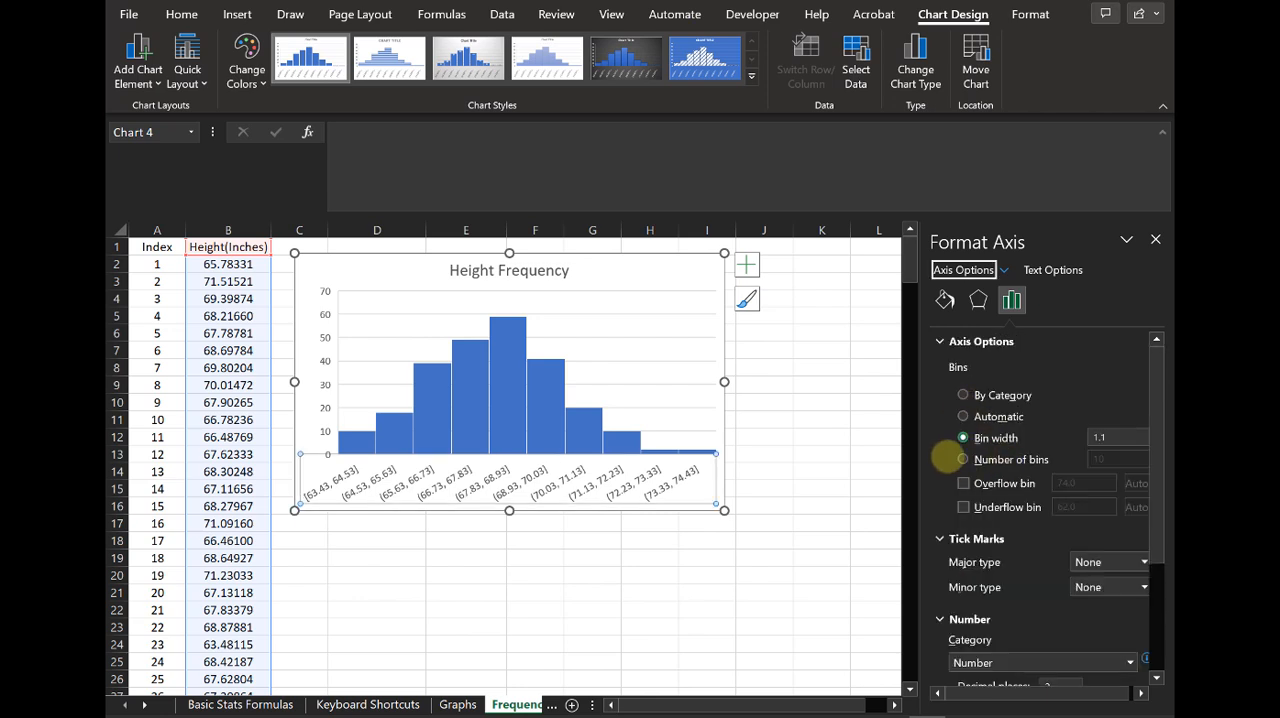
click(963, 459)
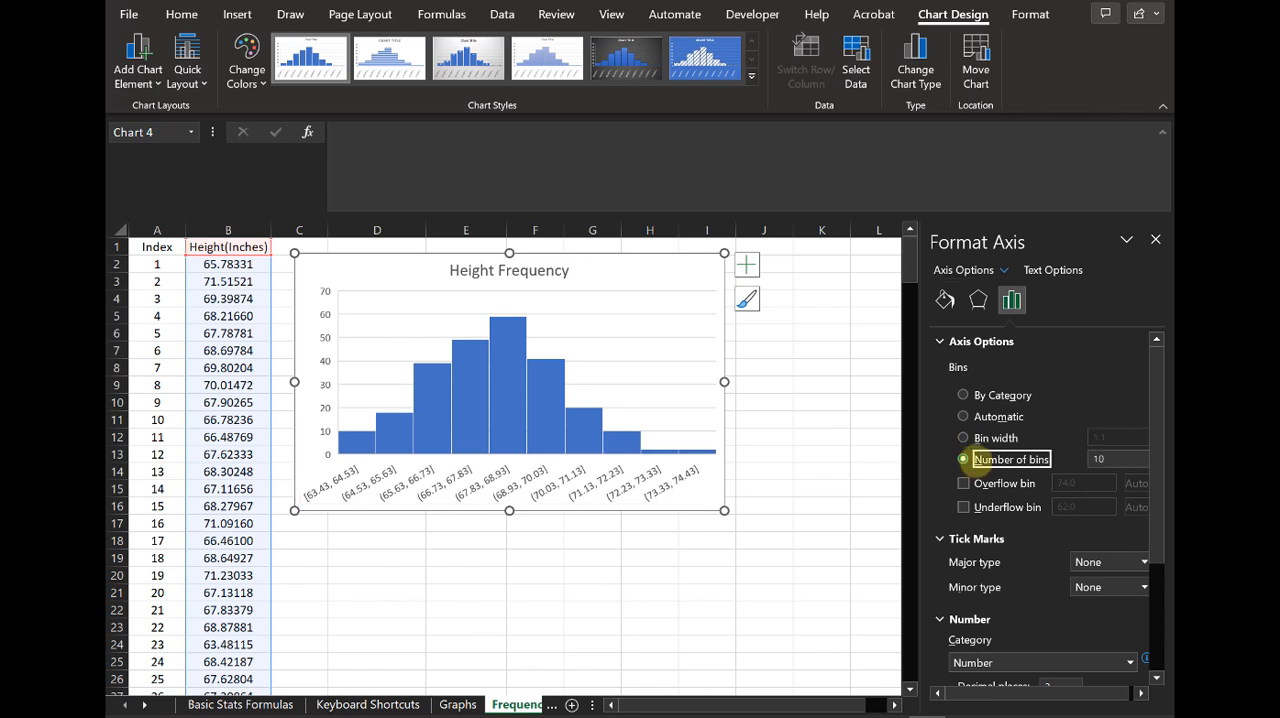
scroll(975, 458, down, 2)
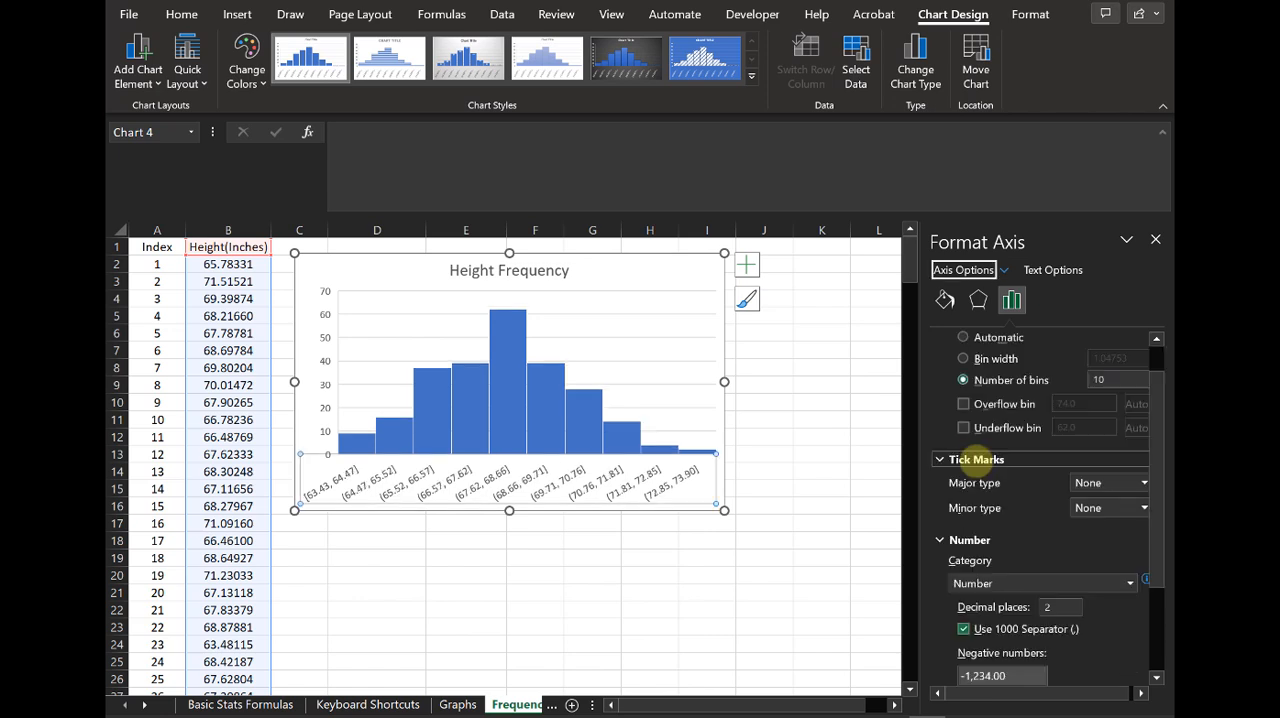
double_click(1120, 380)
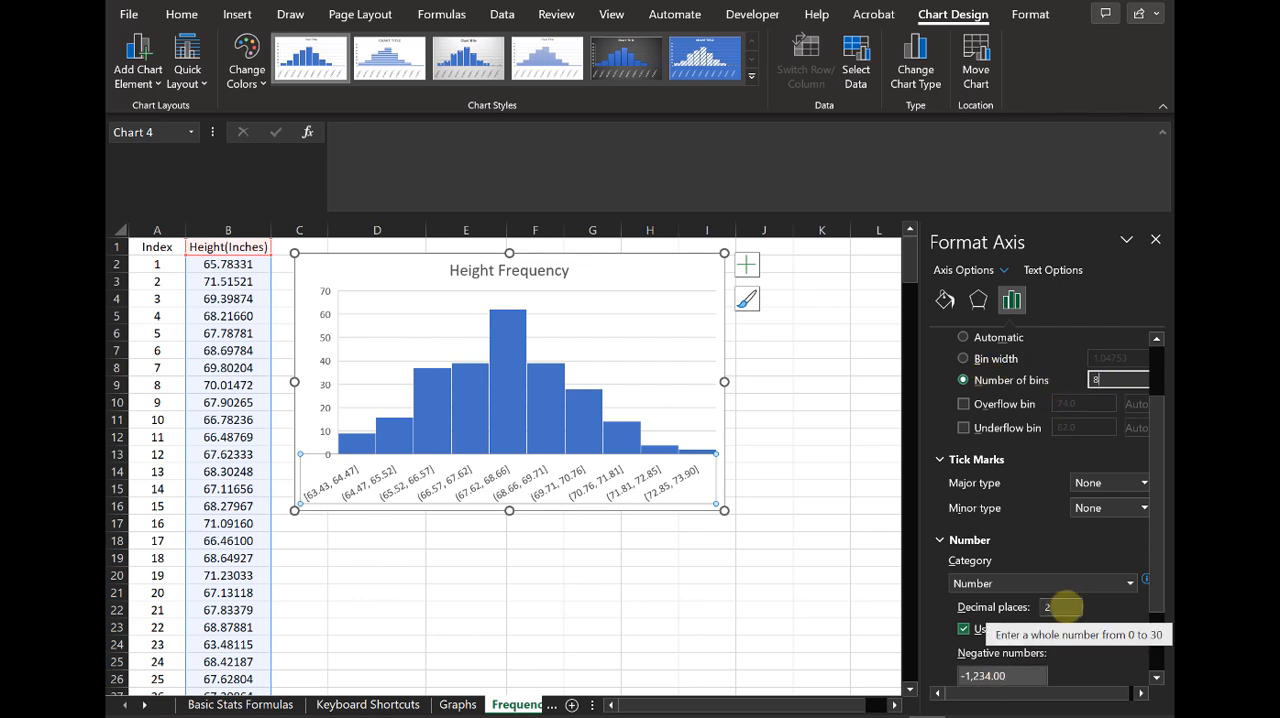
click(1067, 607)
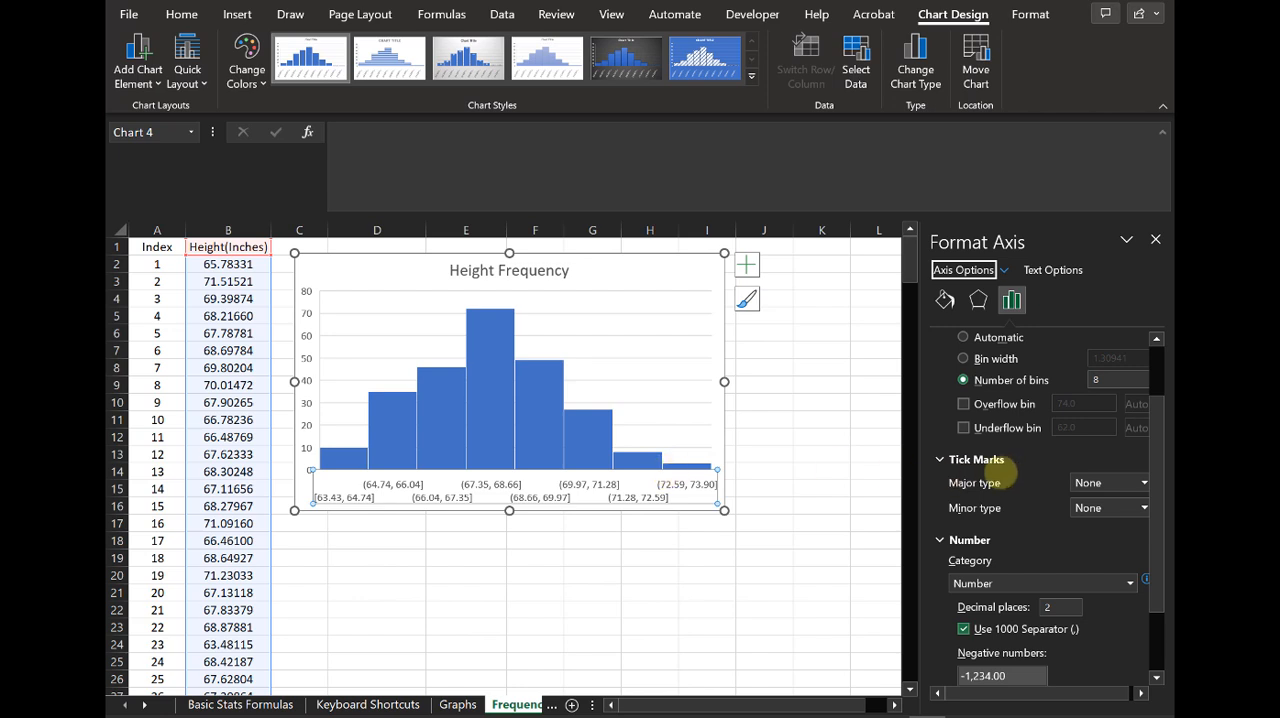
Step: Change the histogram's number of bins to 12
double_click(1095, 379)
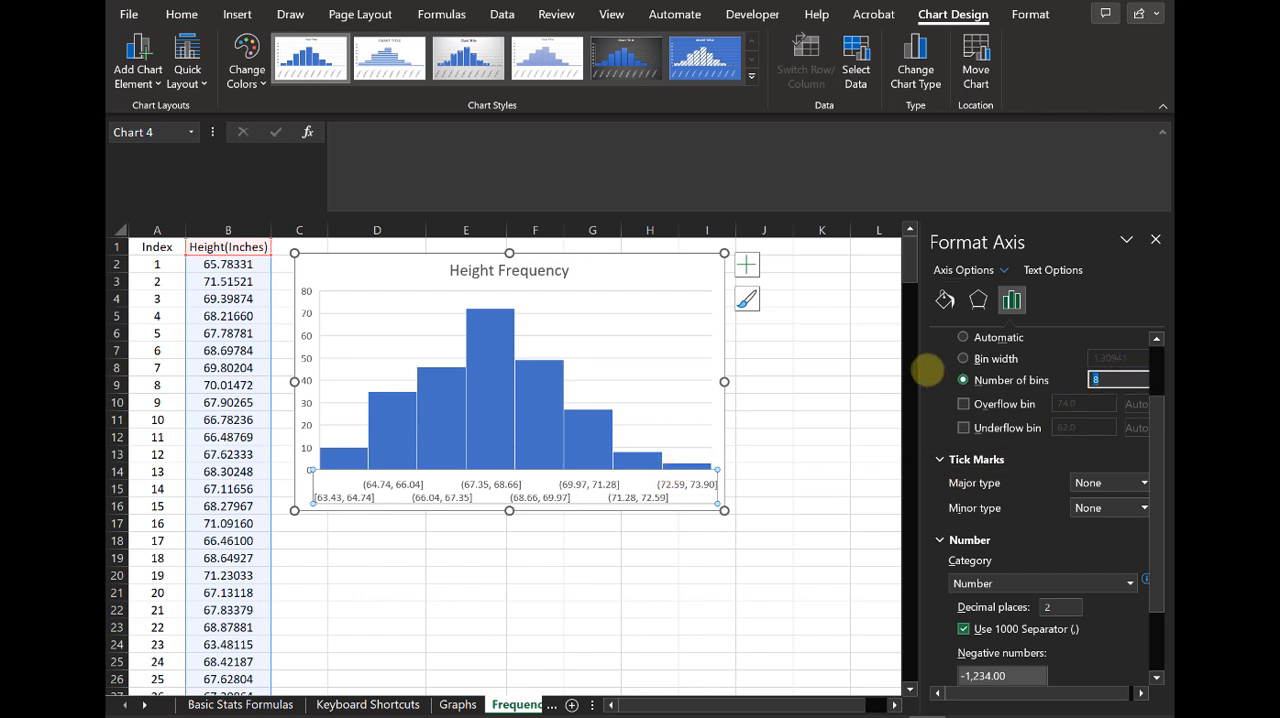
click(1059, 608)
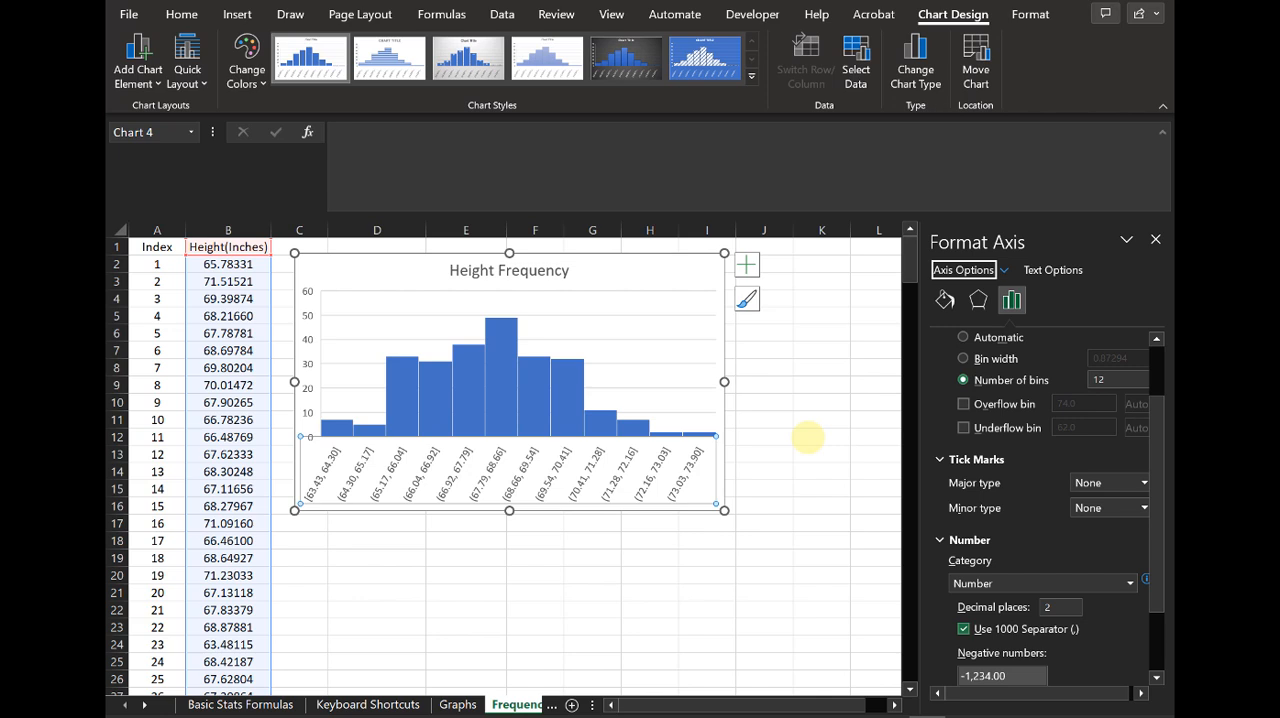
Step: Set the histogram's number of bins to 10, keep 2 decimal places for the axis labels, and close the axis formatting
click(1110, 378)
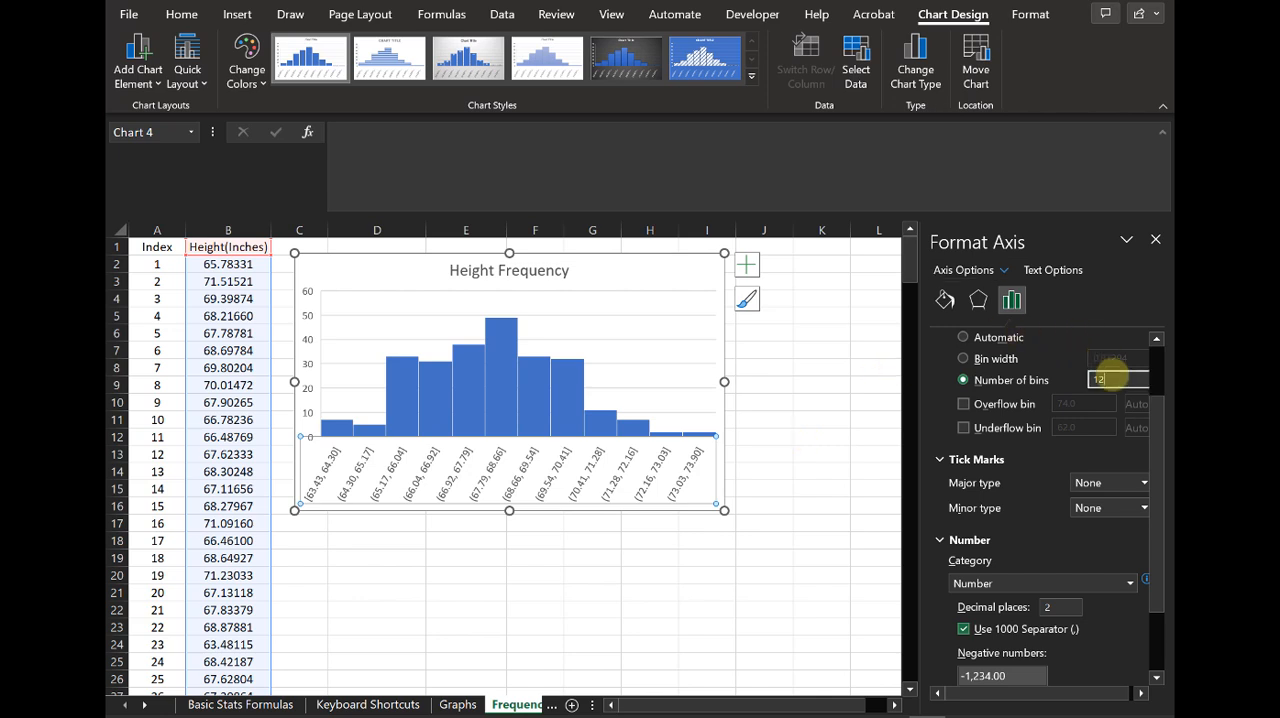
click(1062, 606)
text(2)
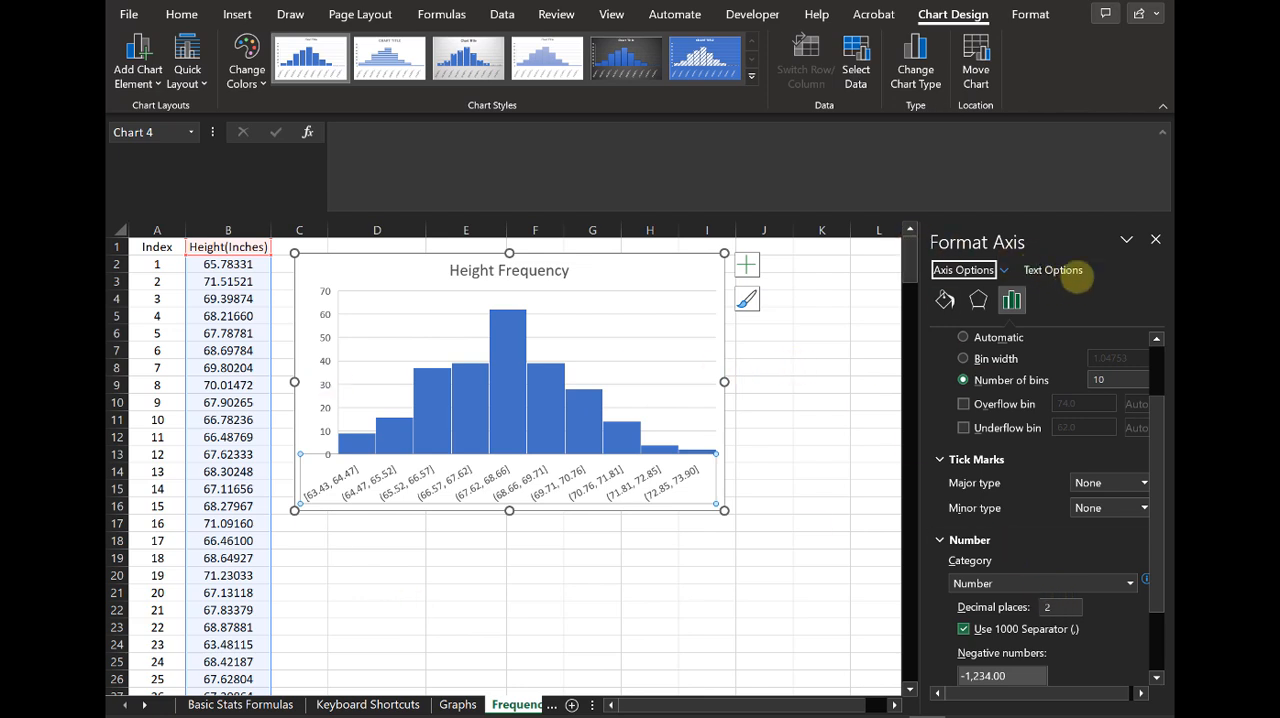
click(1155, 239)
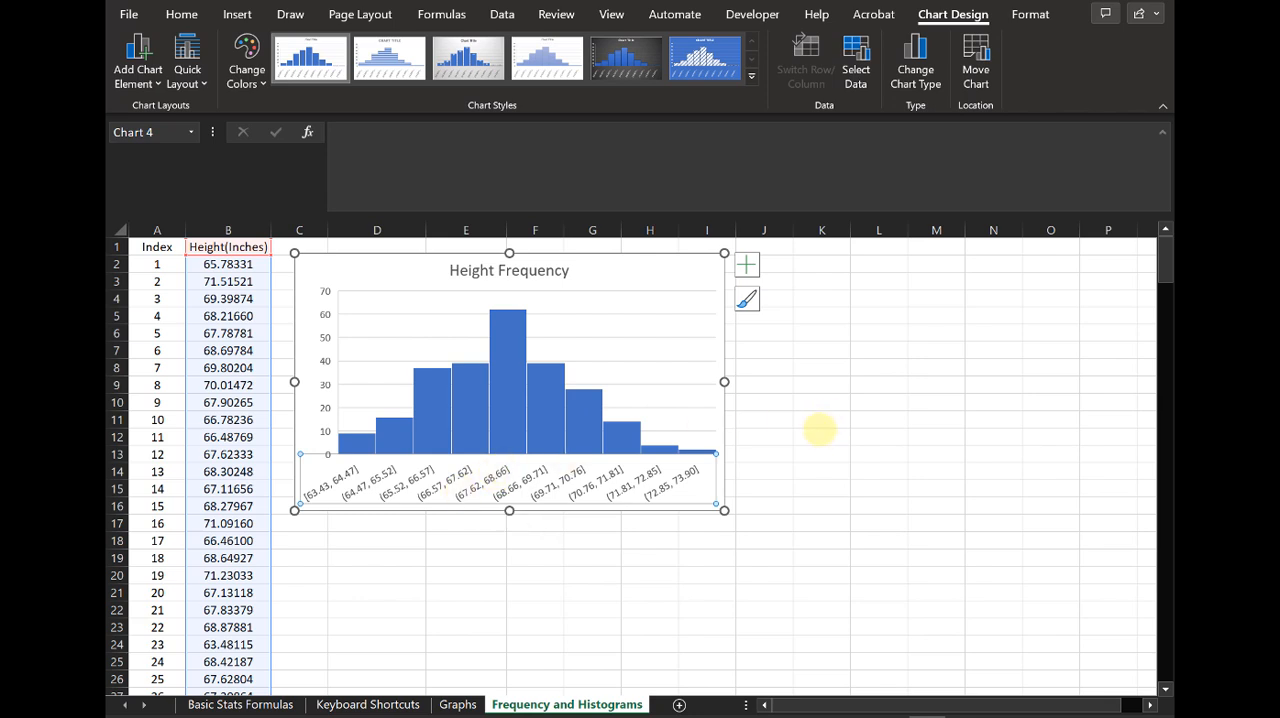
click(950, 388)
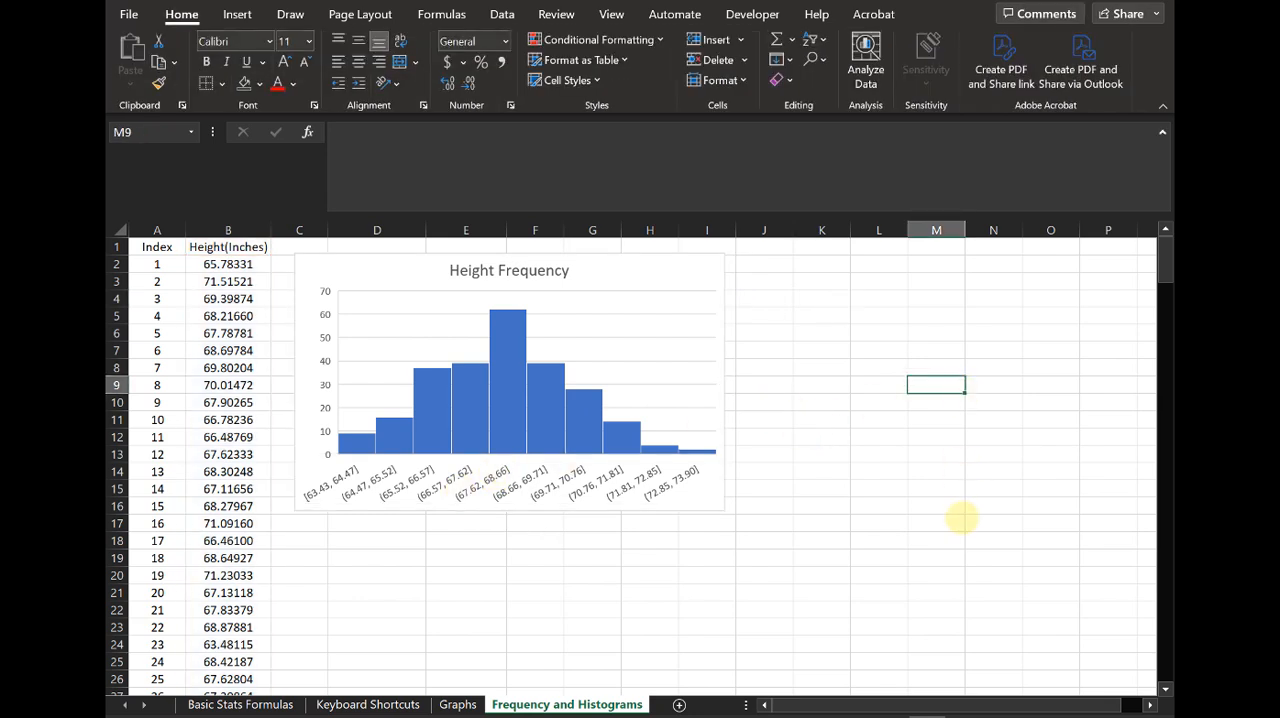
Step: Move the Height Frequency histogram to the right of column L to free the cells beside the height data
click(826, 263)
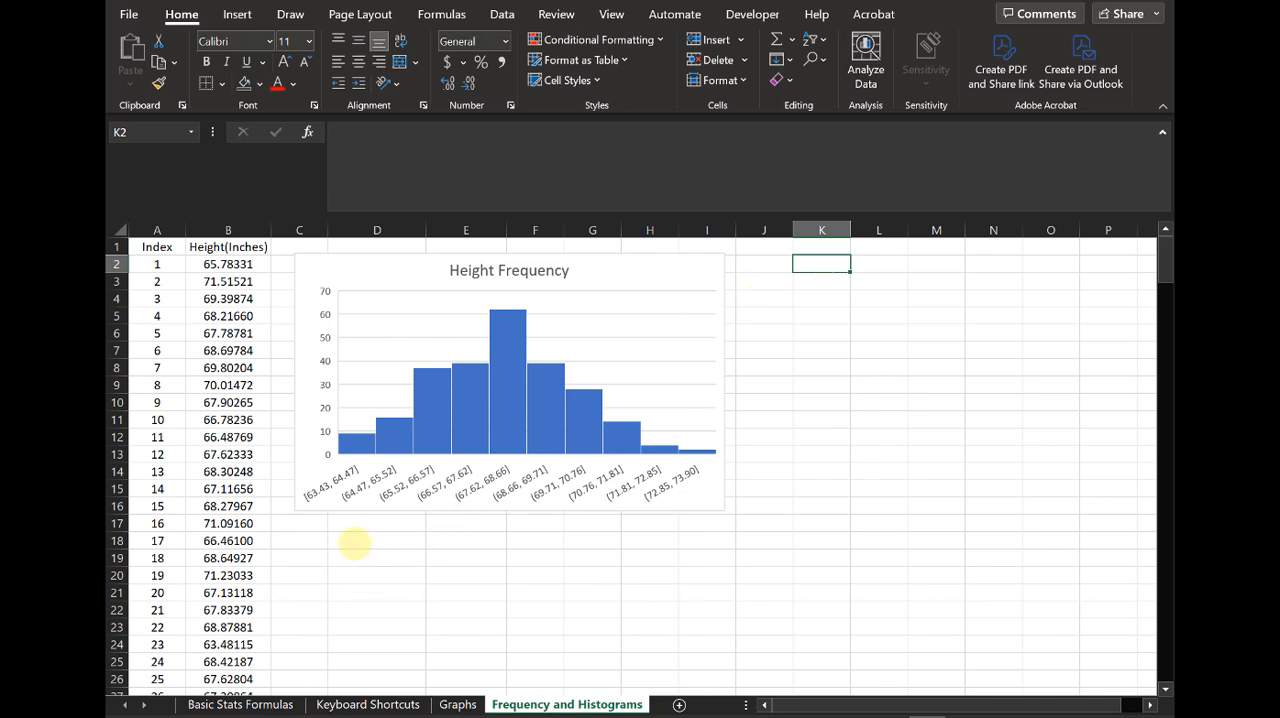
drag(680, 284, 1150, 262)
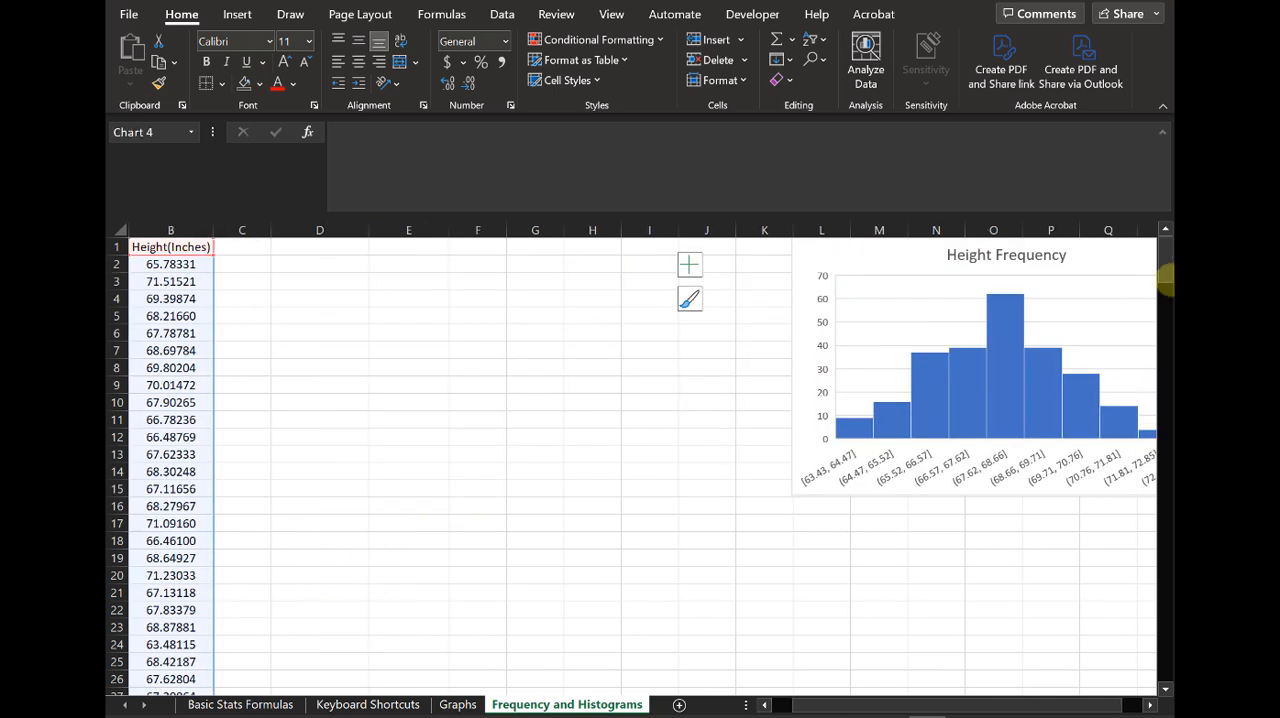
click(434, 334)
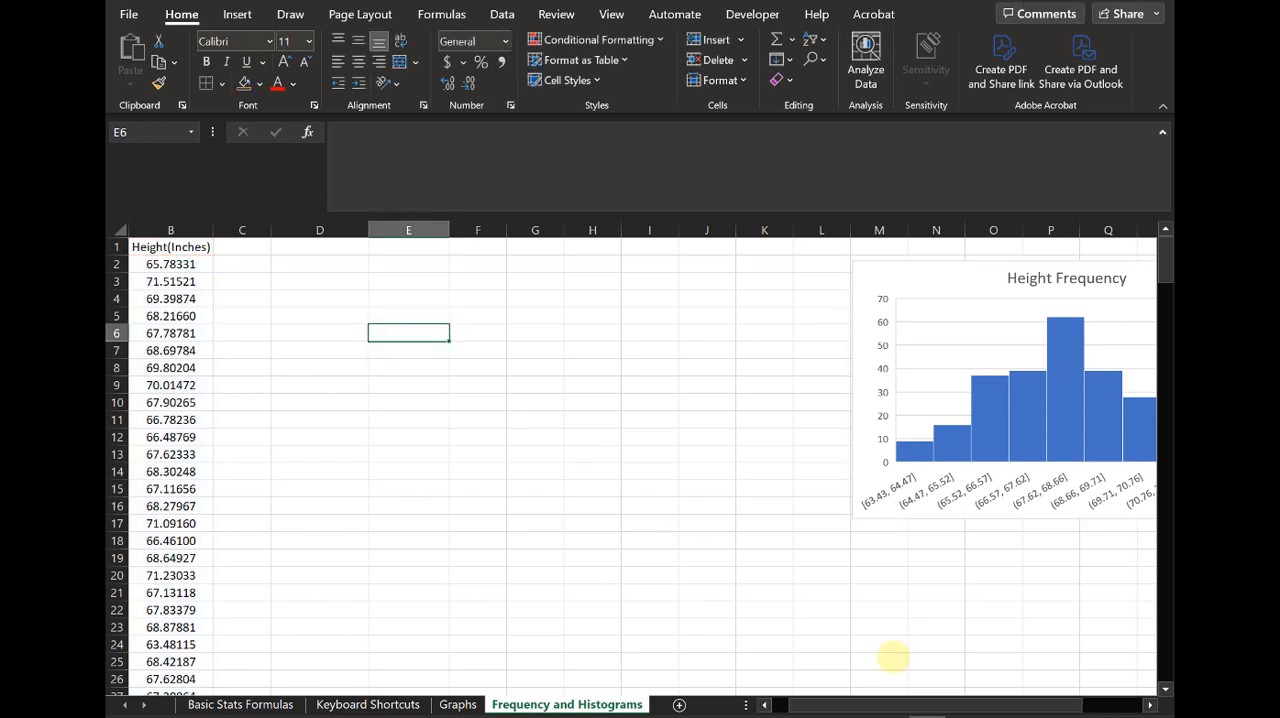
drag(903, 700, 880, 700)
Step: Enter the labels Frequency, Min and Max in cells D2, D3 and D4
click(335, 263)
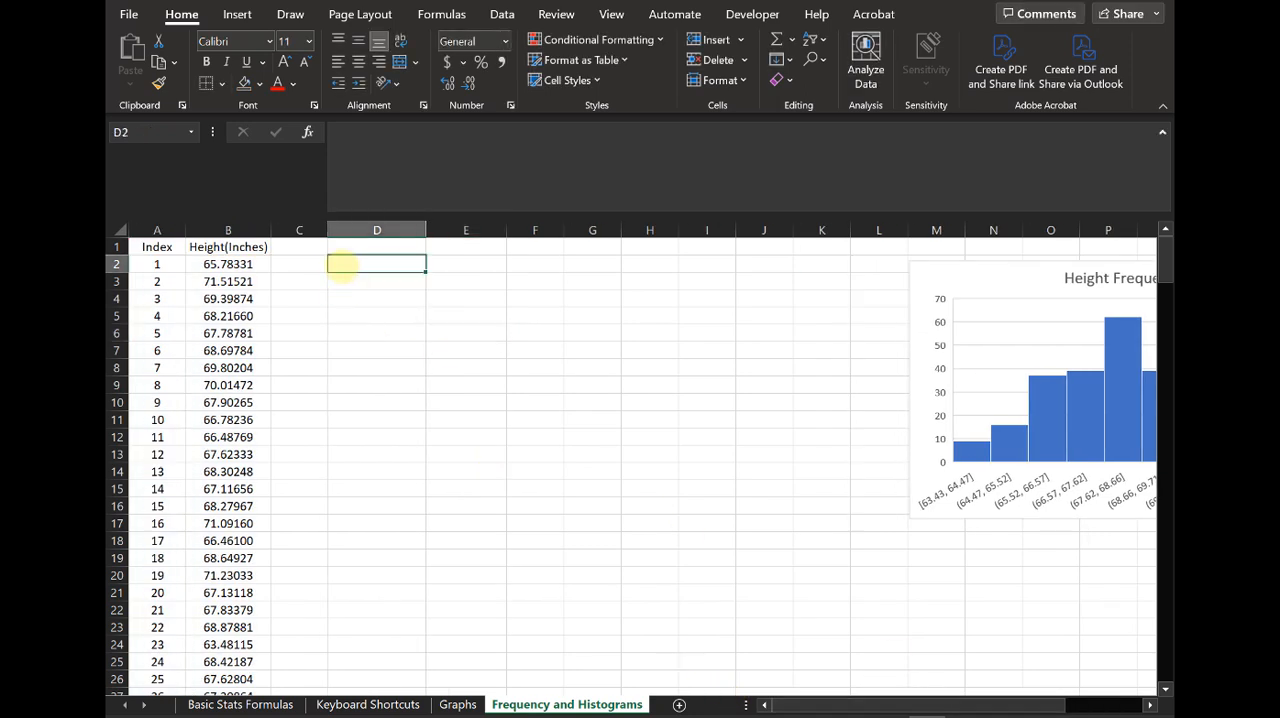
text(Frequency)
key(Return)
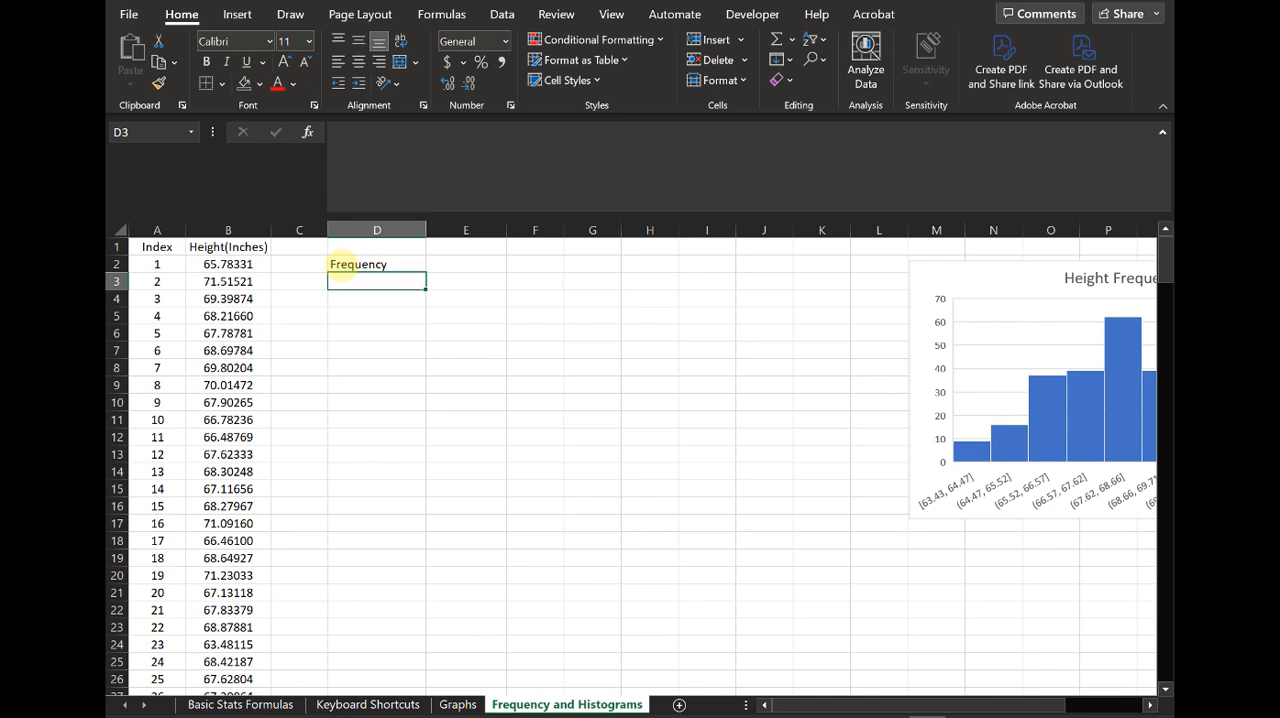
text(Min)
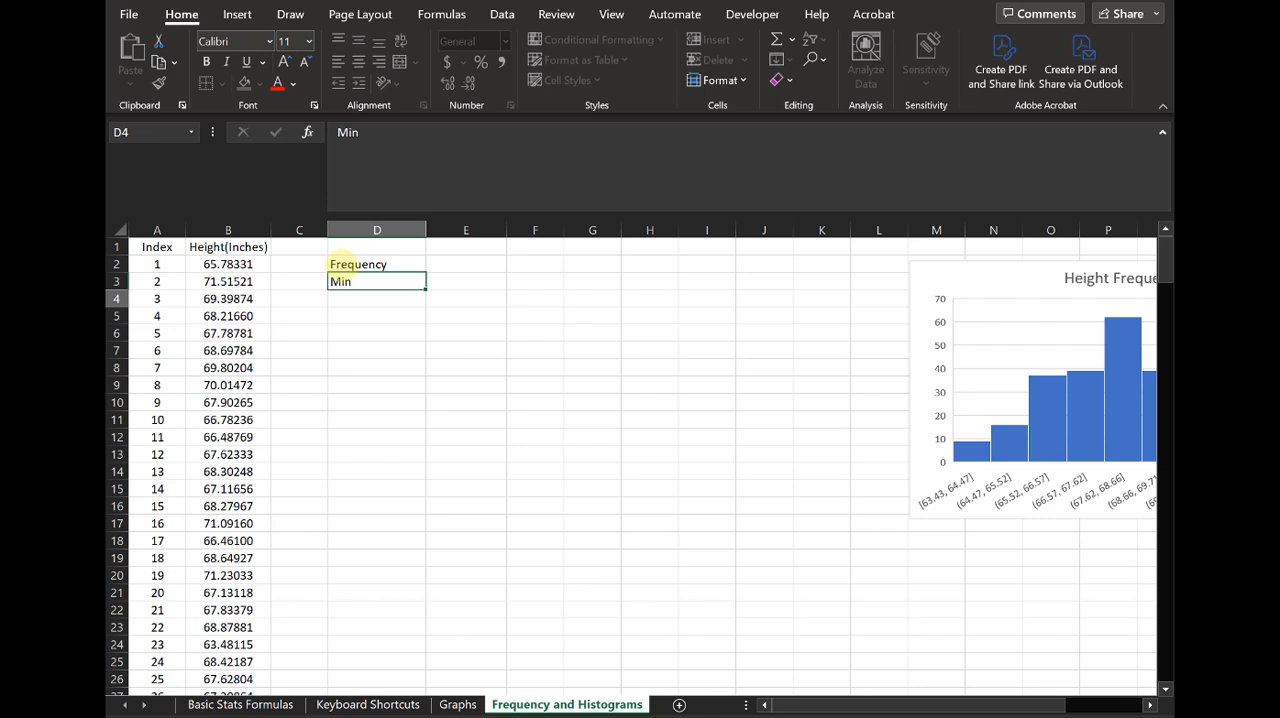
key(Return)
text(Max)
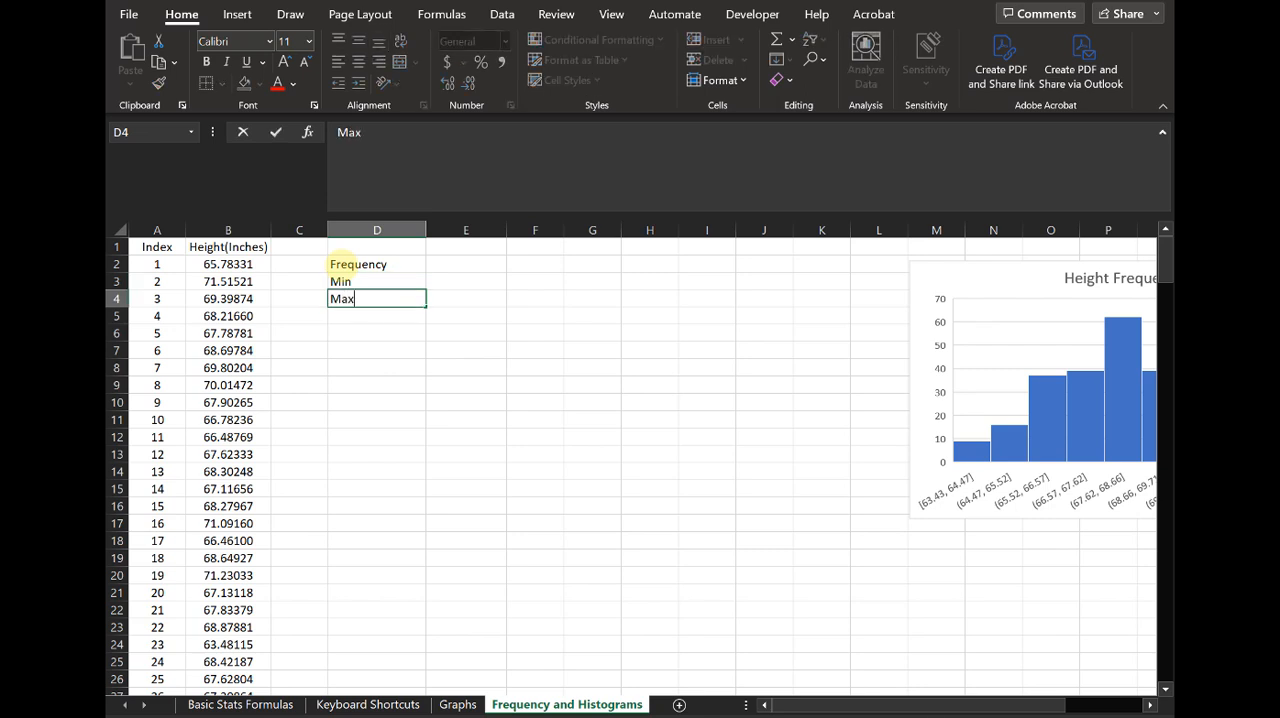
Step: Calculate the minimum height in E3 with the MIN function over B2:B251
key(Tab)
key(Up)
text(=min()
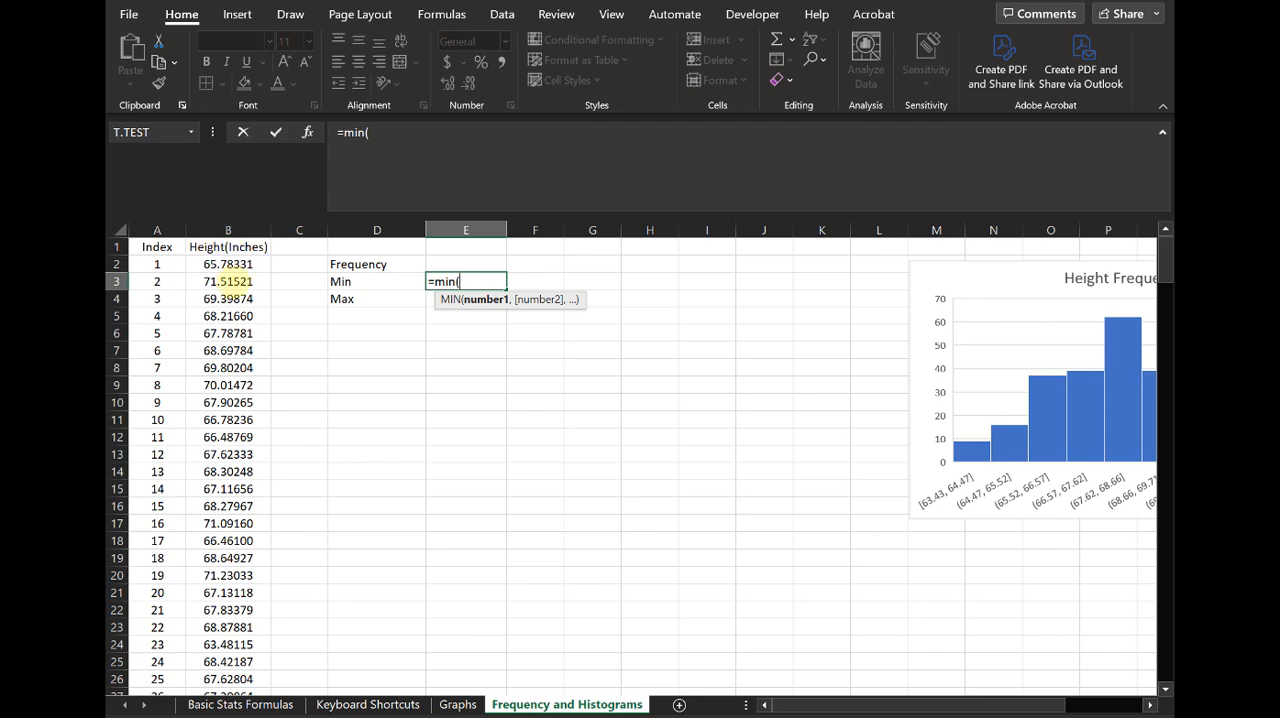
click(228, 264)
key(ctrl+shift+Down)
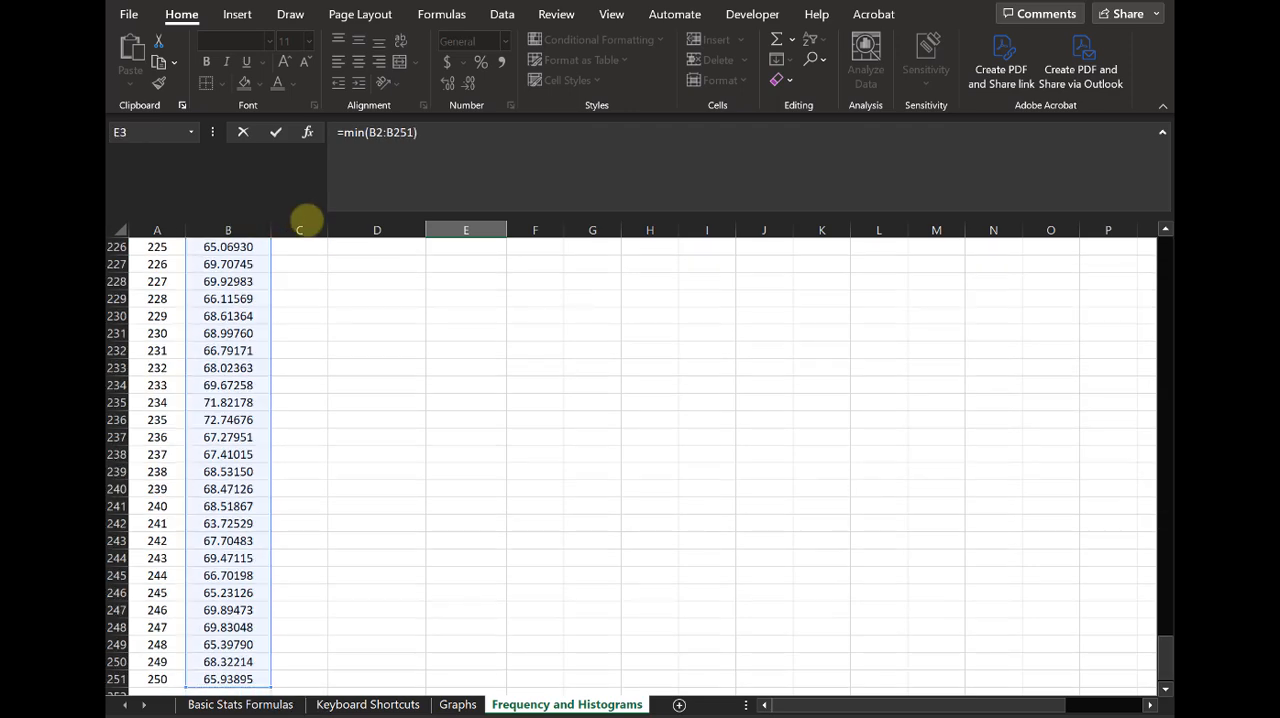
key(Return)
Step: Calculate the maximum height in E4 with the MAX function over all the height values from B2 down
text(=max()
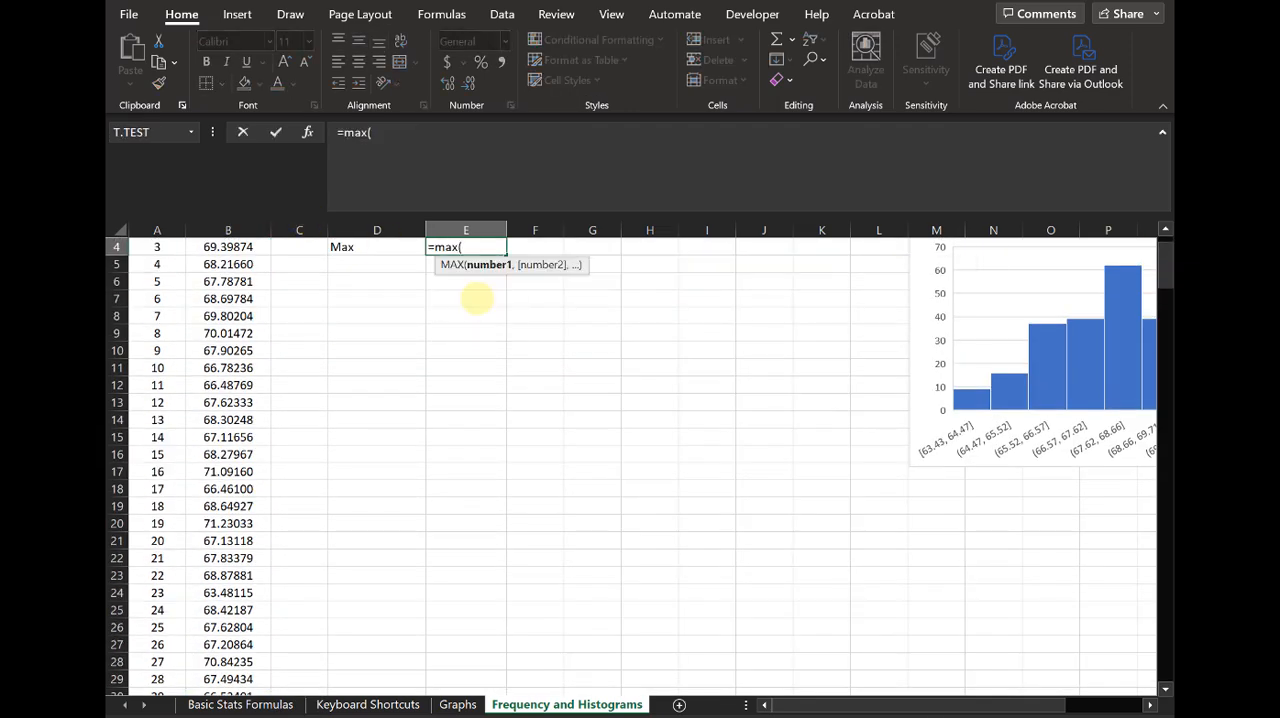
scroll(340, 298, up, 1)
click(245, 264)
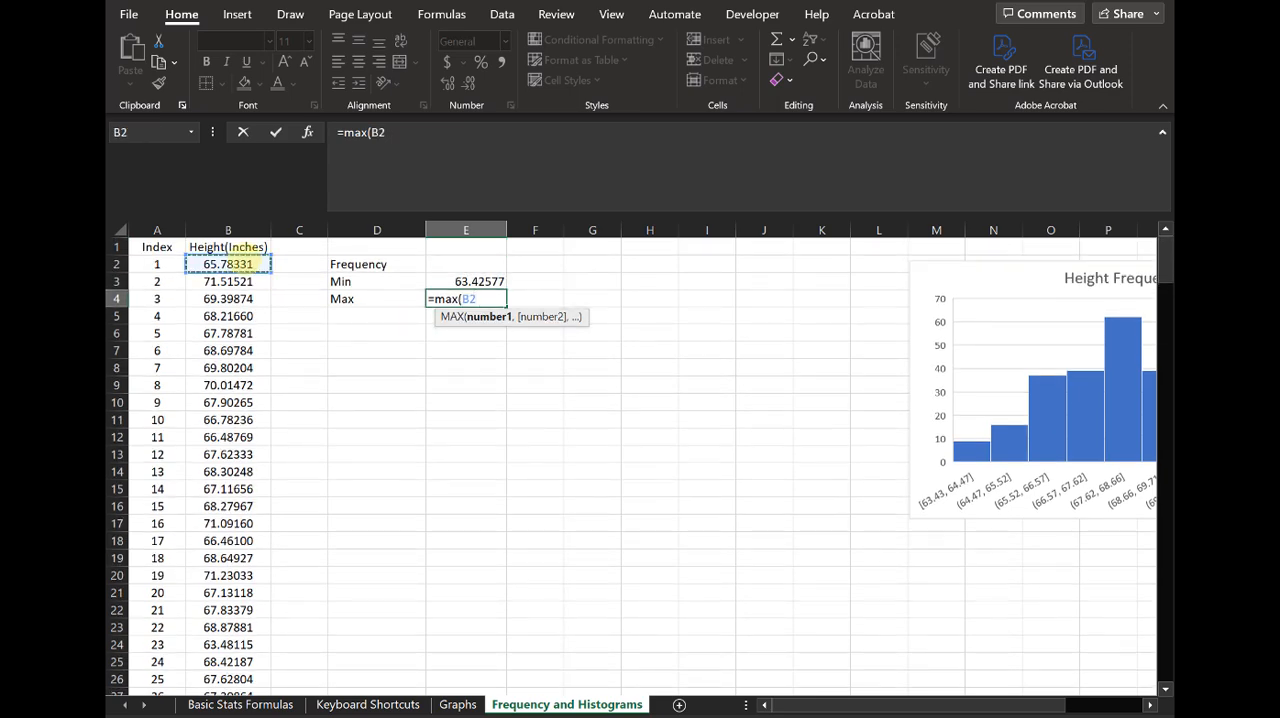
key(ctrl+shift+Down)
key(Return)
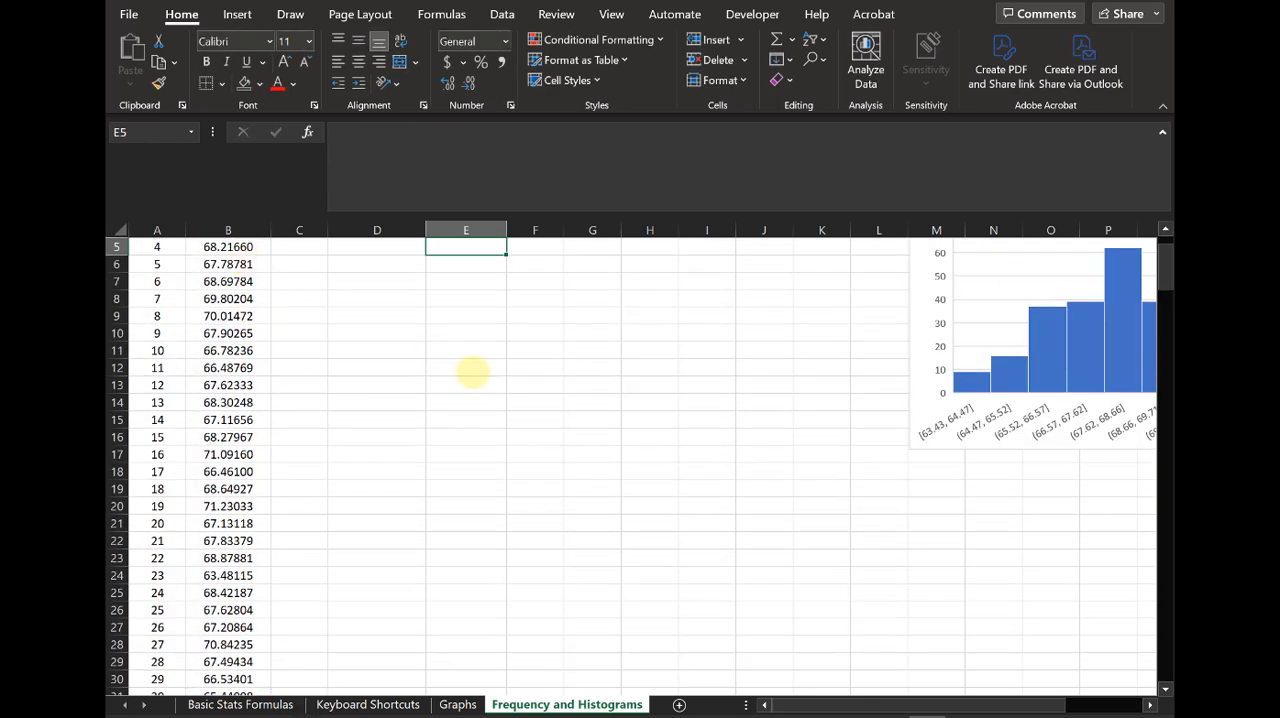
Step: Label cell D5 Diff and calculate the maximum minus the minimum height in E5
click(494, 281)
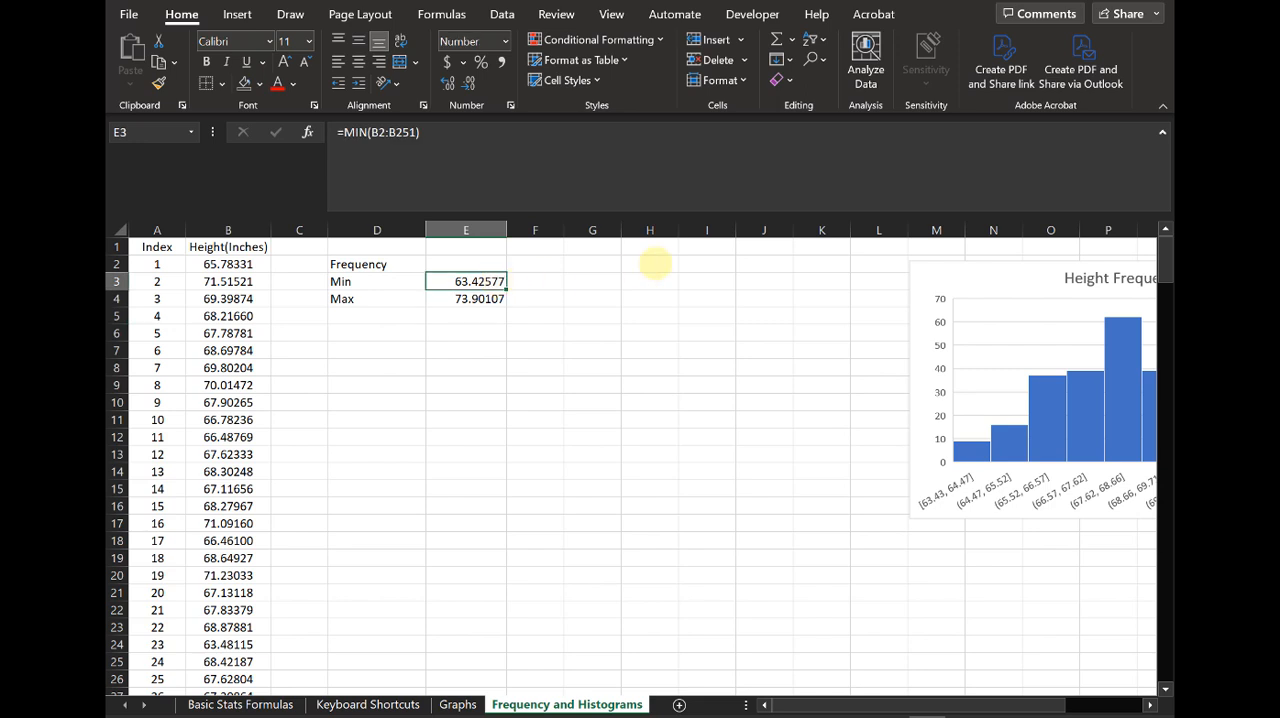
key(Down)
key(Left)
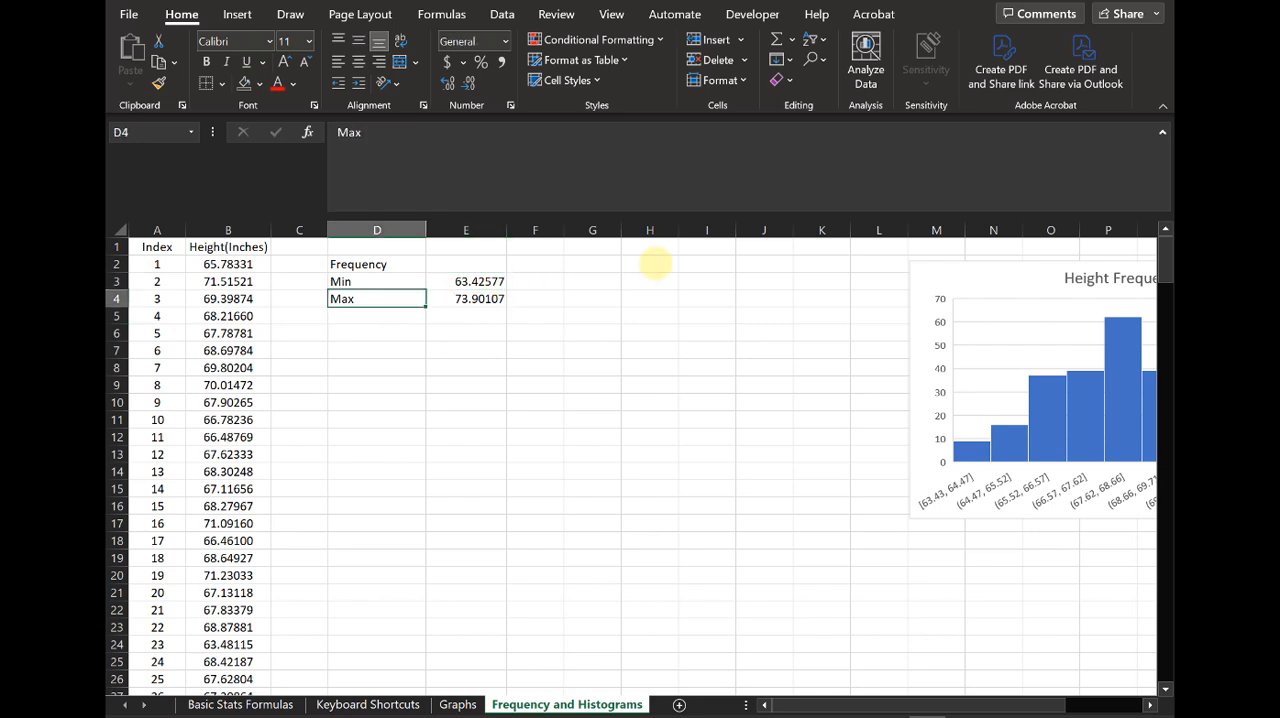
key(Down)
text(Diff)
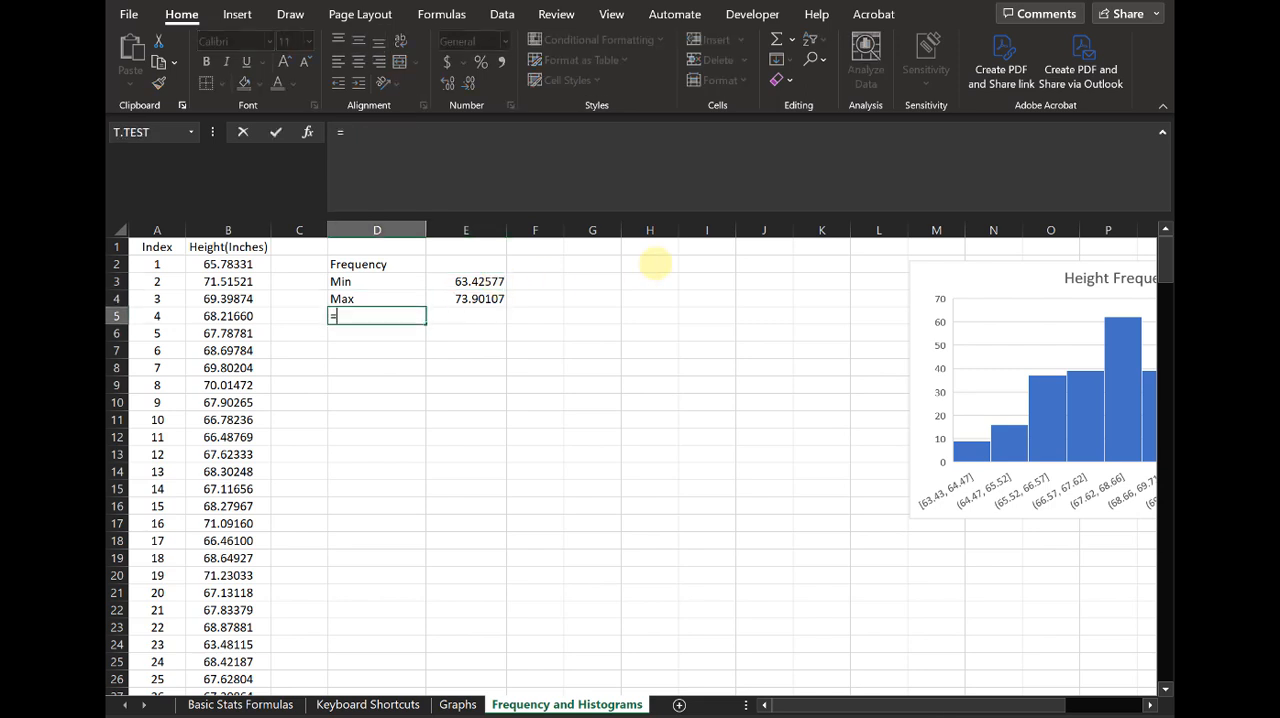
key(Tab)
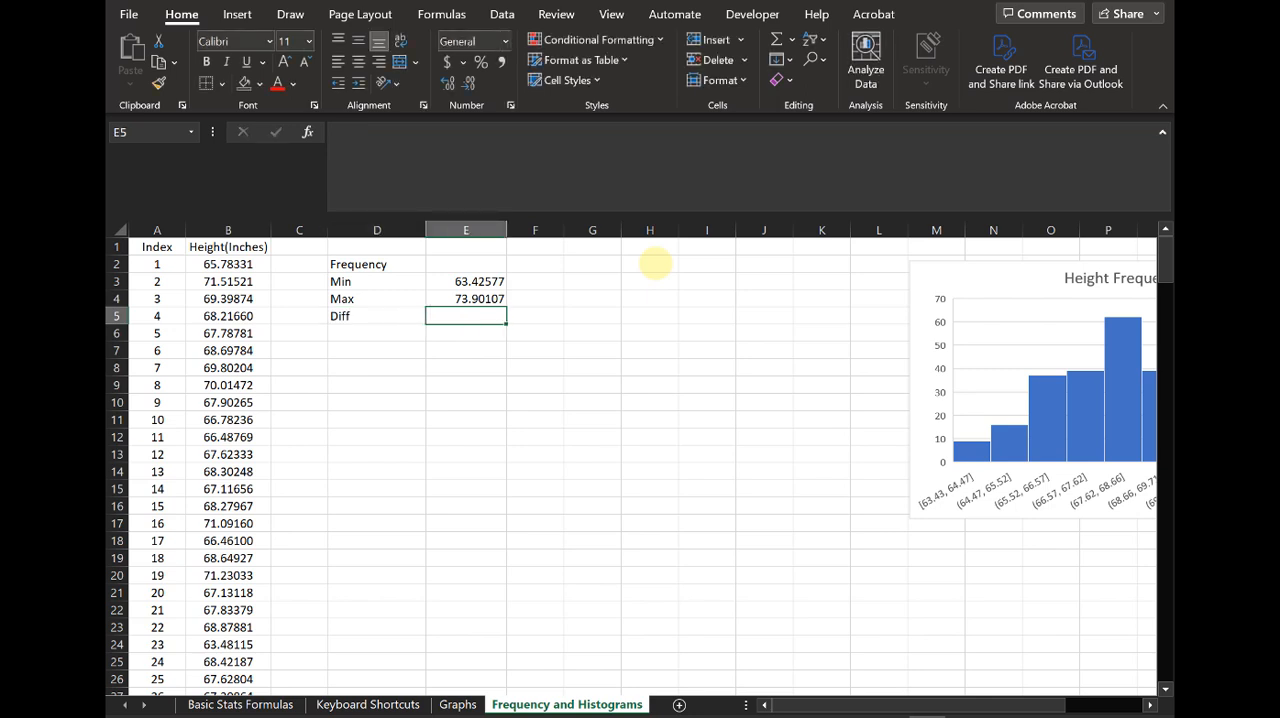
text(=)
key(Up)
text(-)
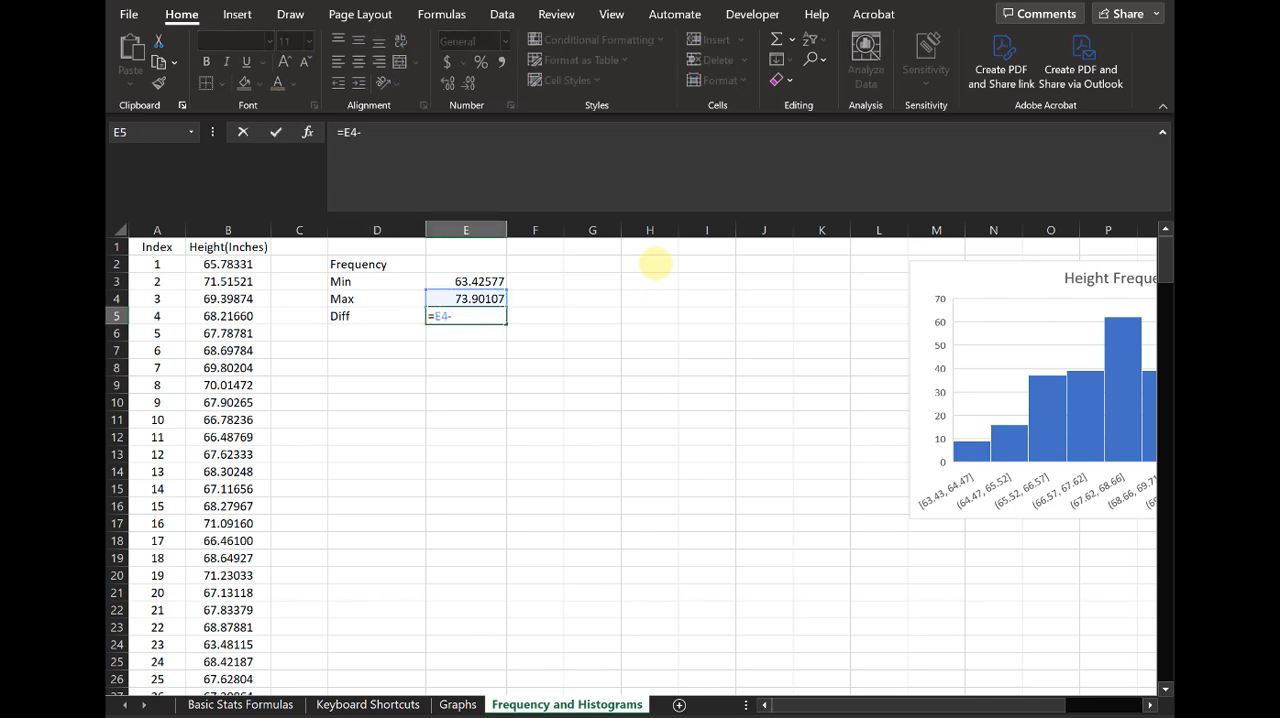
key(Up)
key(Up)
key(Return)
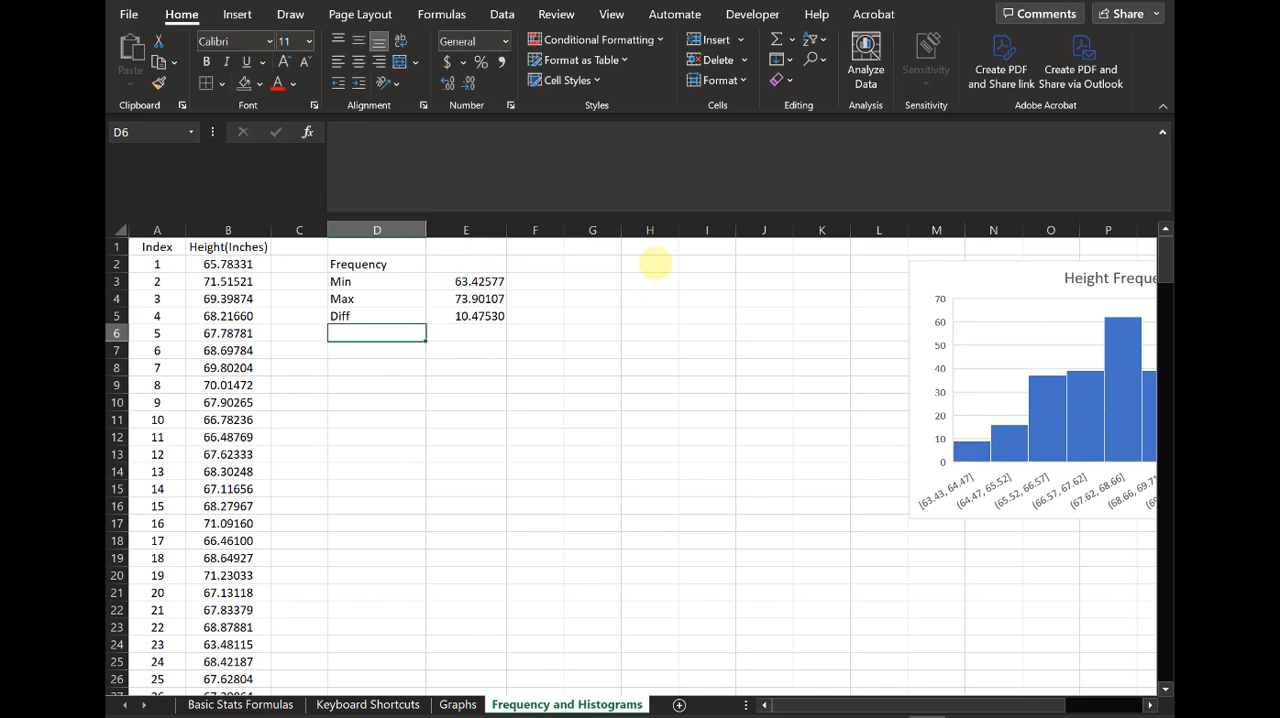
Step: Label cell D6 Bin width and calculate it in E6 by dividing the difference in E5 by 10
text(Bin width)
key(Tab)
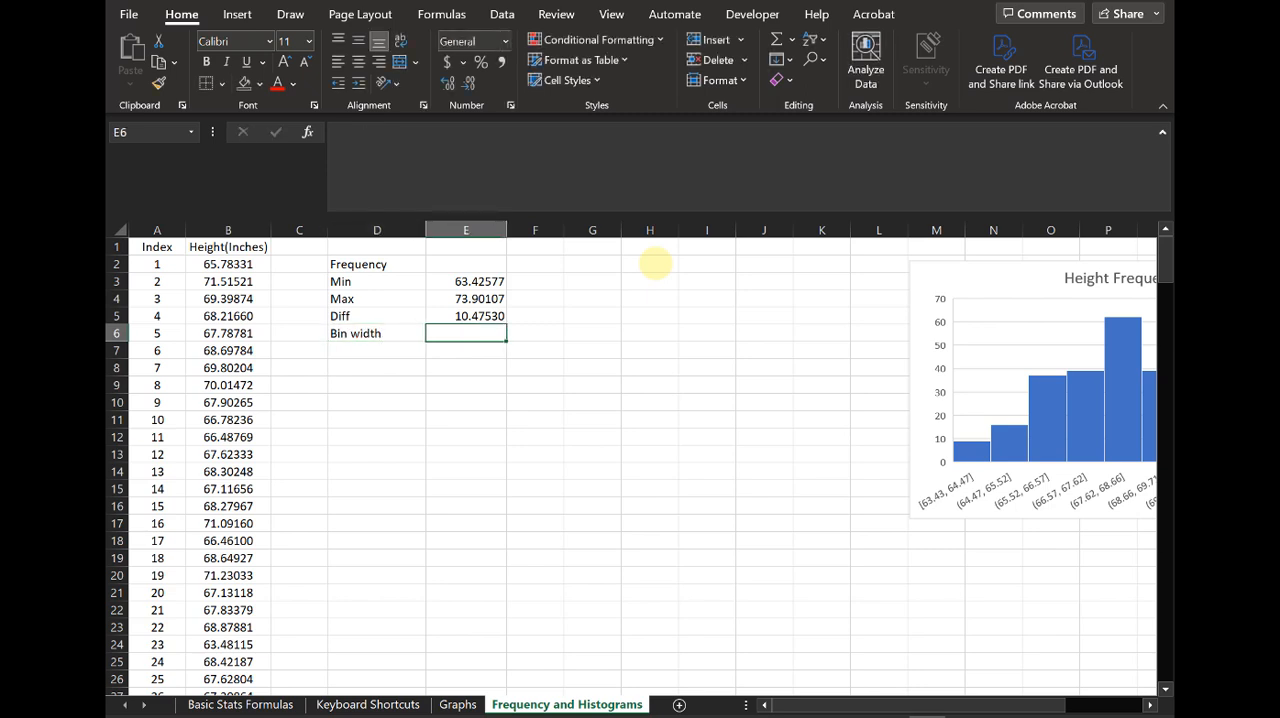
text(=)
key(Up)
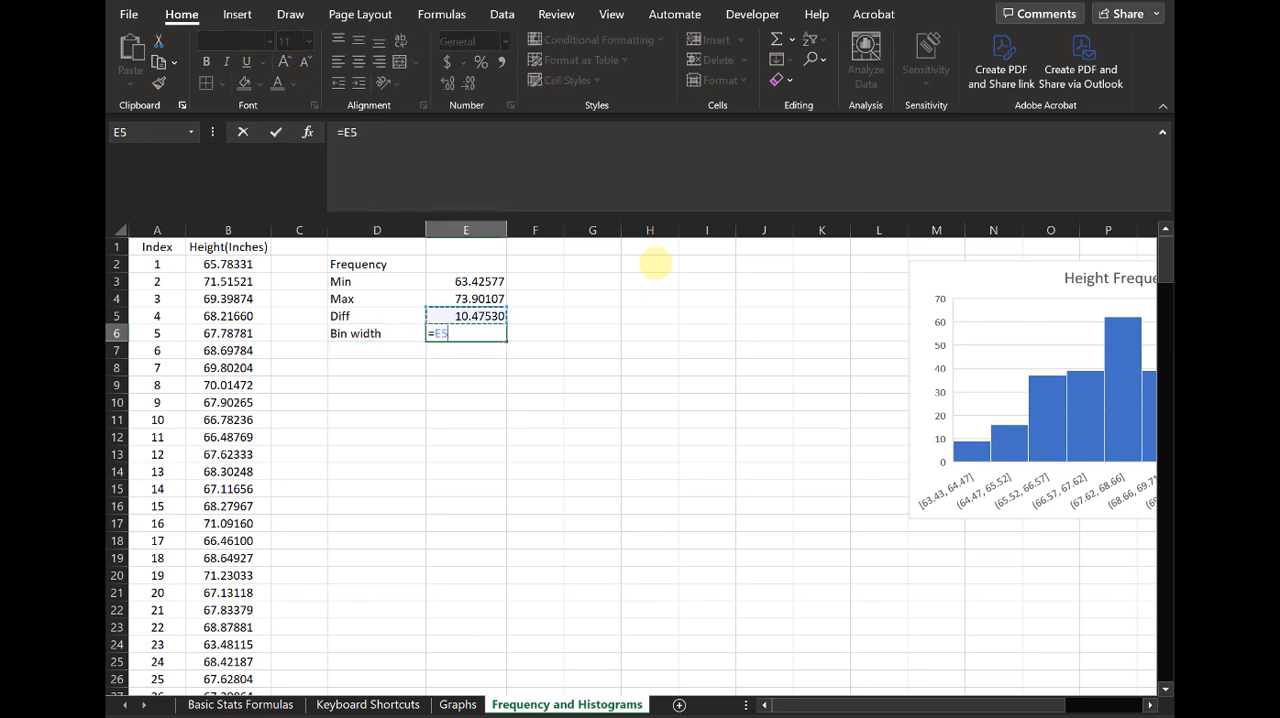
text(/)
text(10)
key(Return)
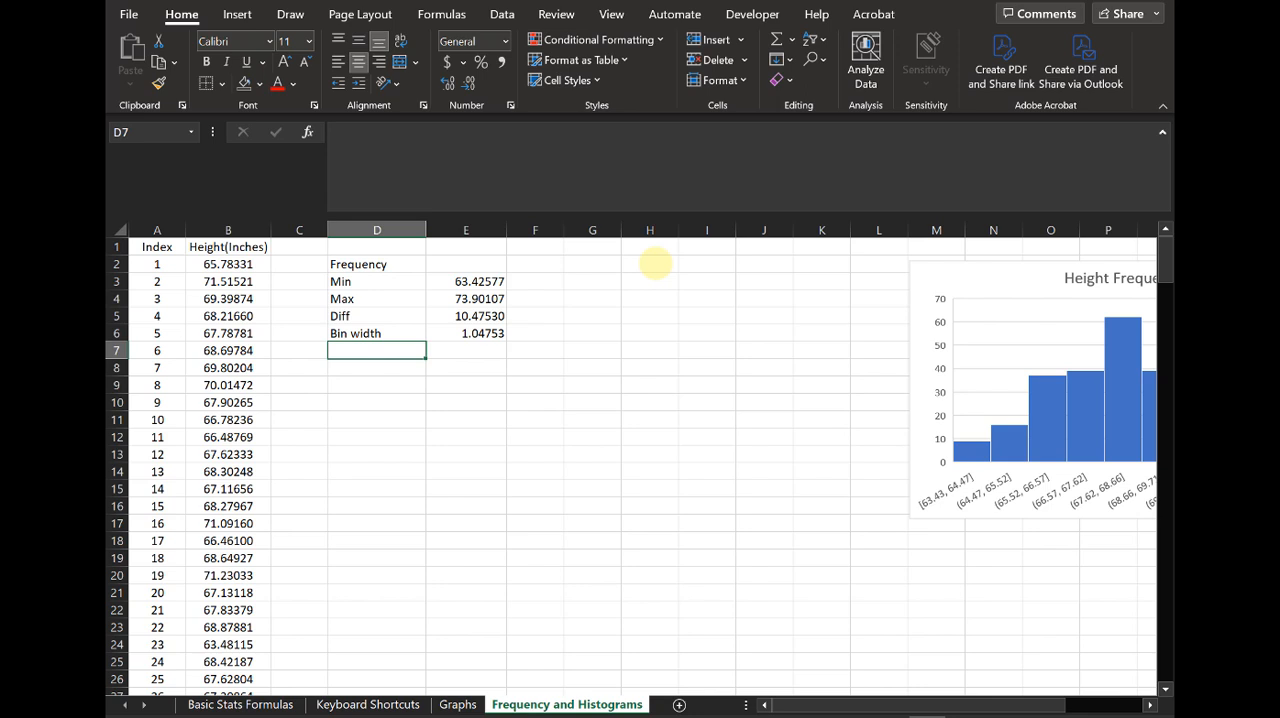
Step: Enter the heading Cutoff Bins in cell D8
key(Down)
text(Cutf)
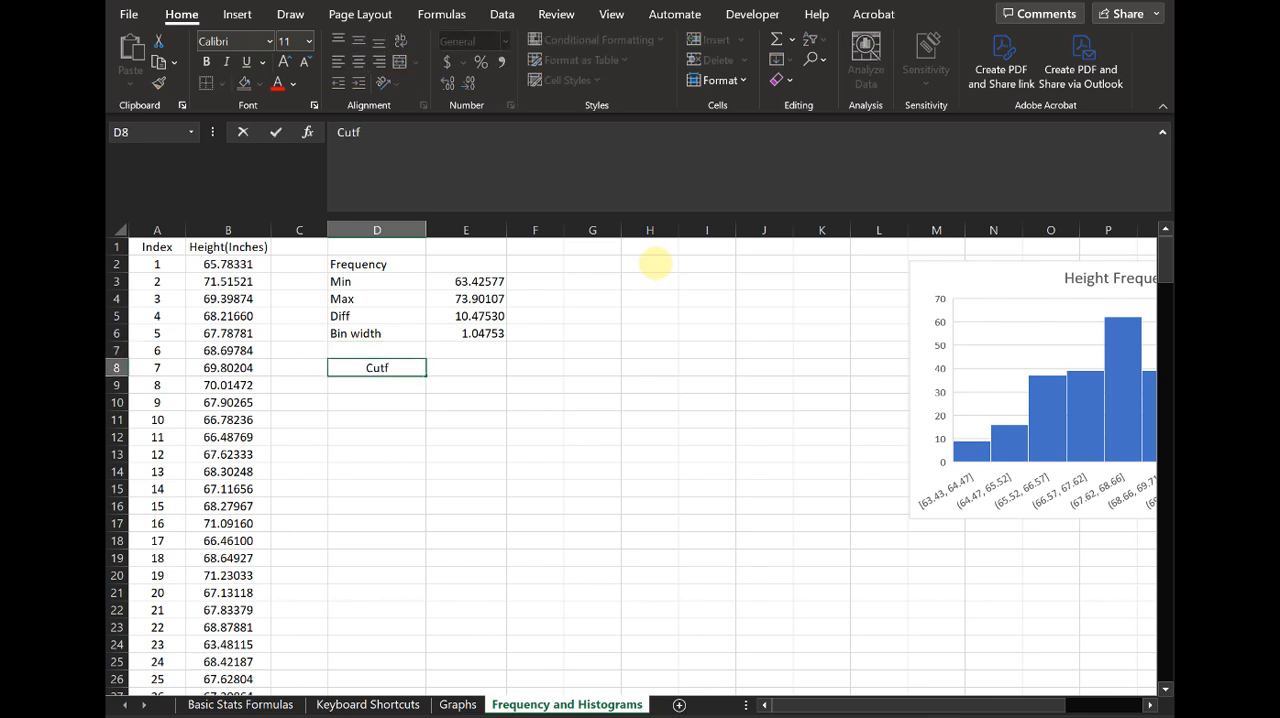
text(off Bins)
key(Return)
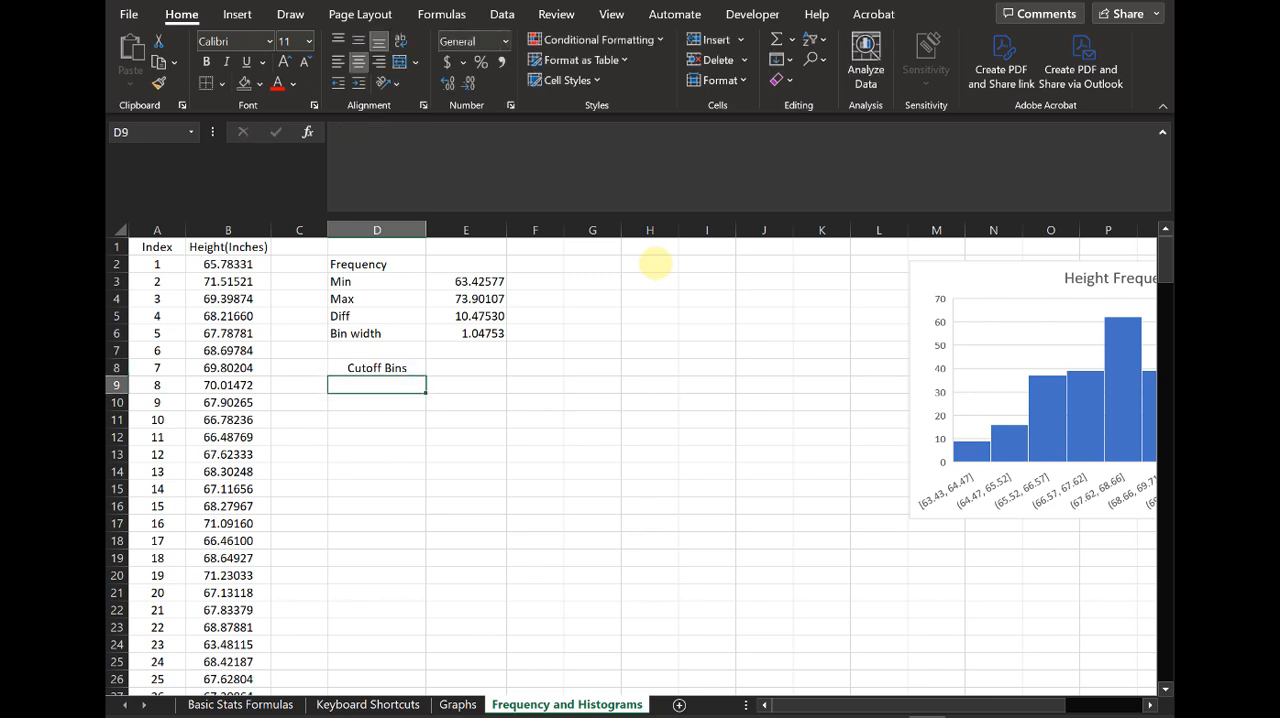
Step: Calculate the first bin cutoff in D9 with the formula =E3-0.5 and check it against the minimum
click(466, 281)
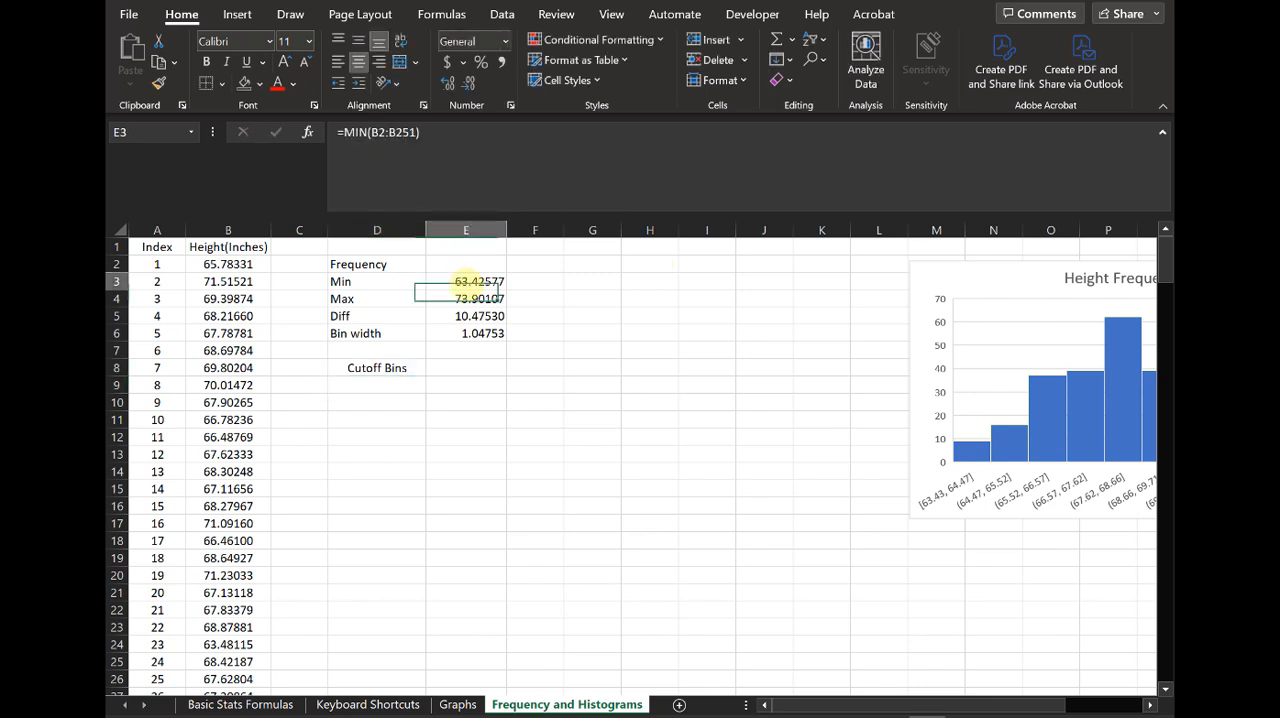
click(363, 384)
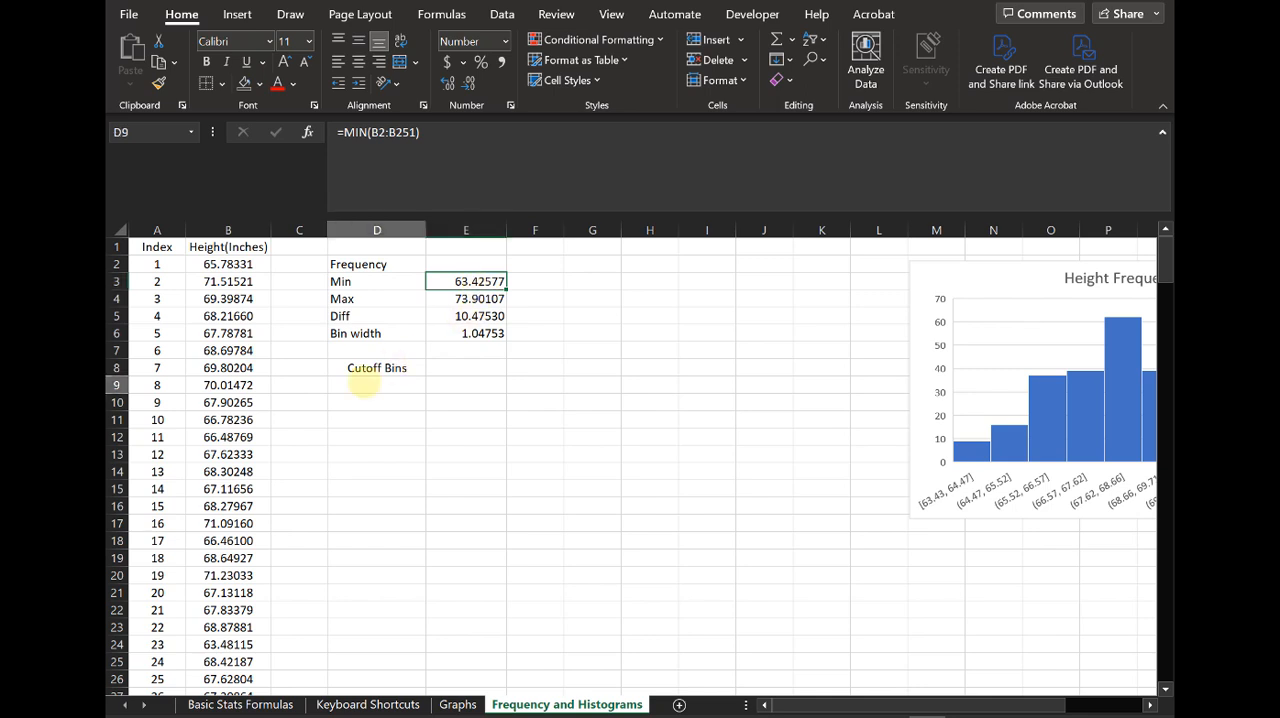
text(=)
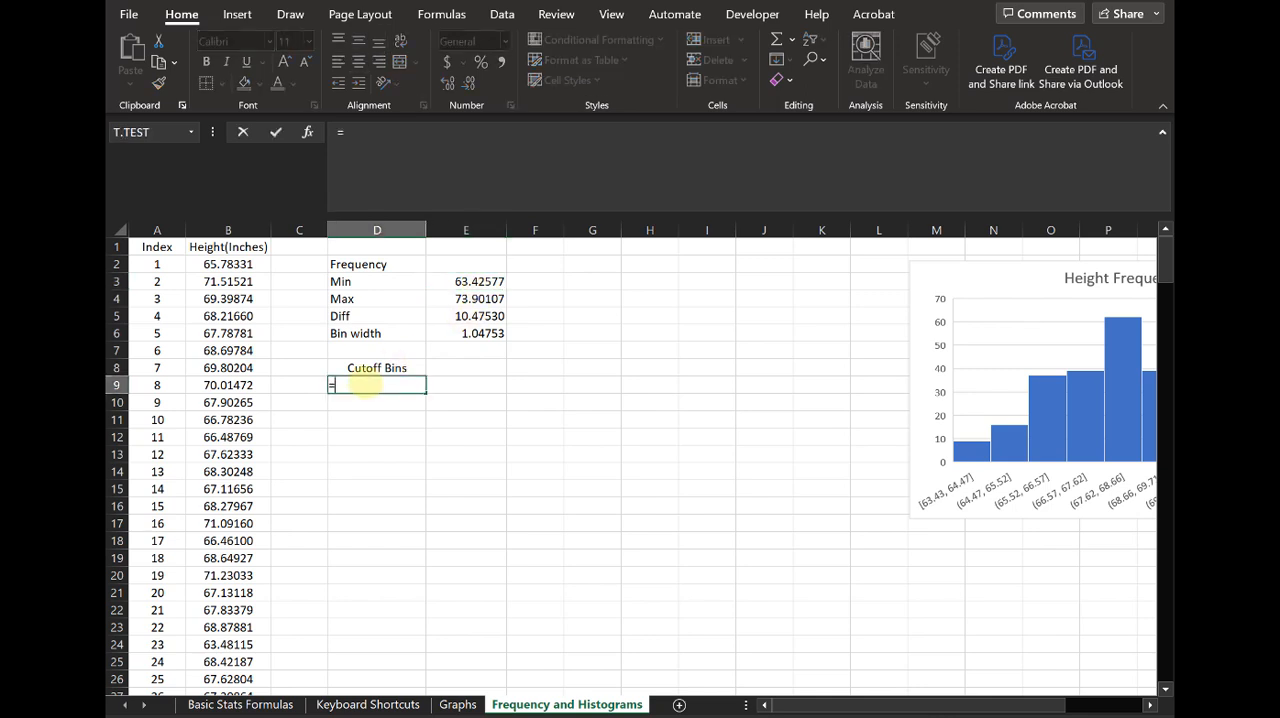
click(486, 282)
text(-)
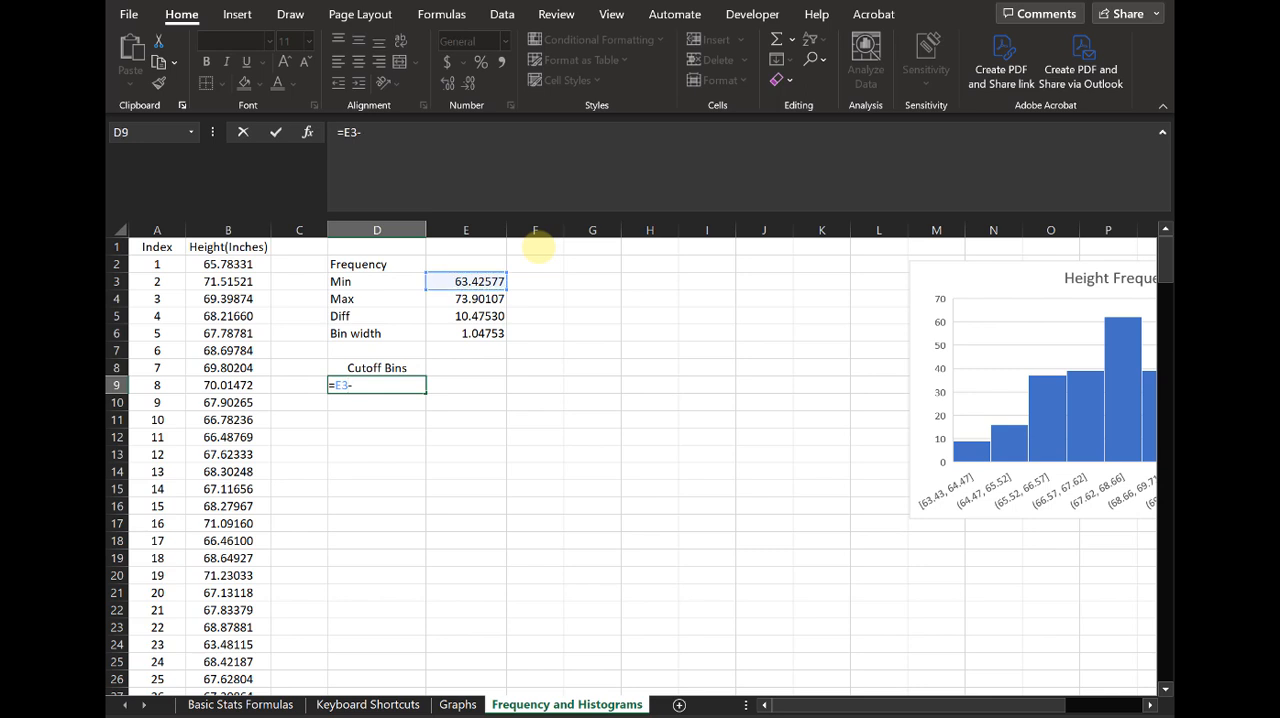
text(0.5)
key(Return)
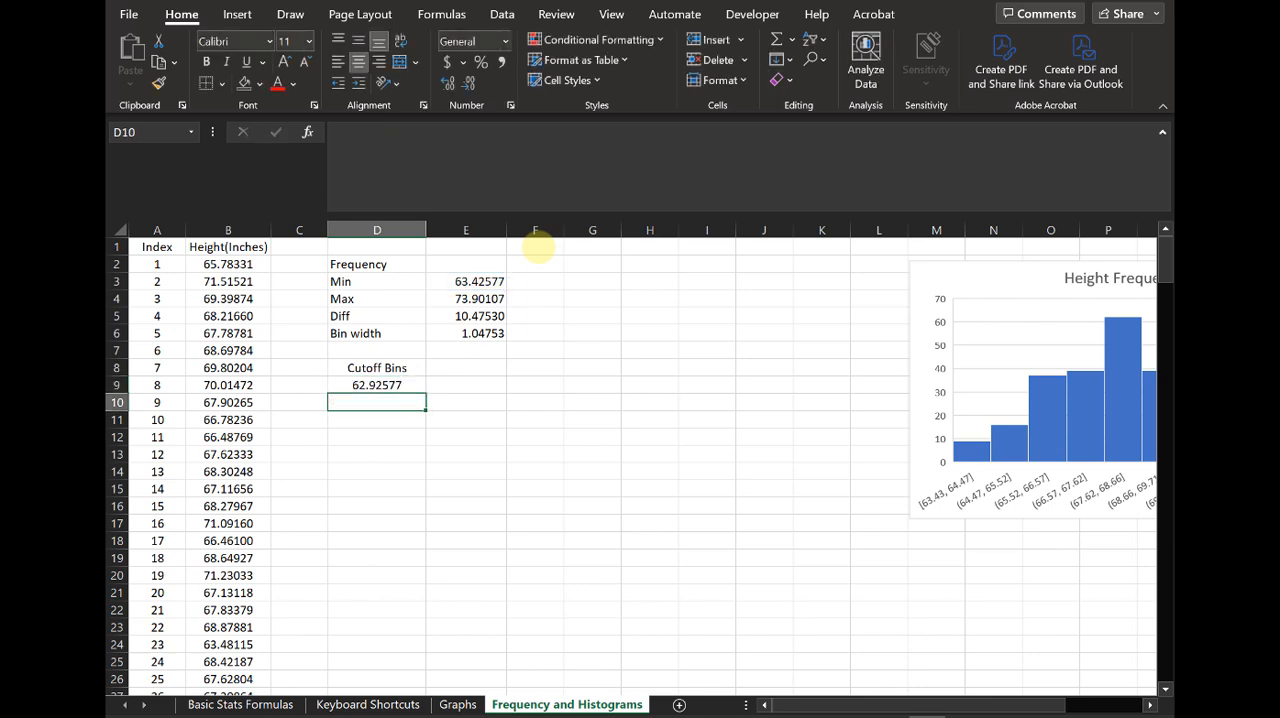
click(487, 281)
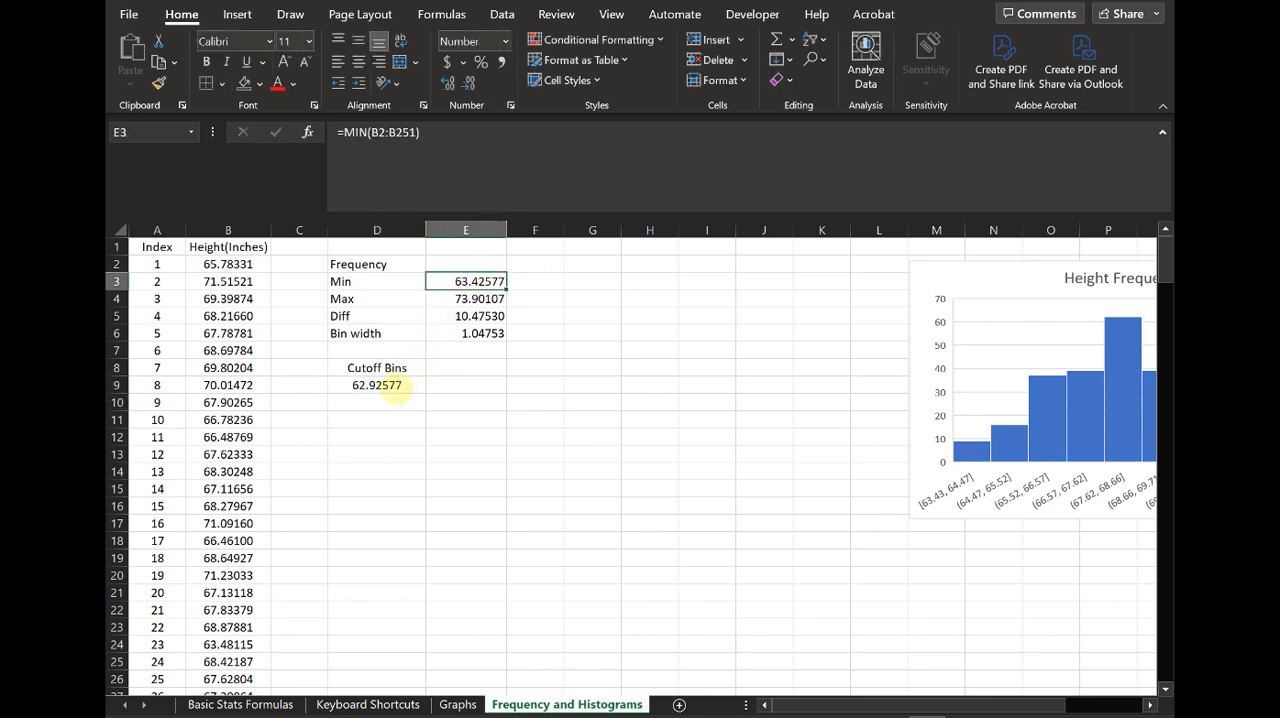
click(387, 391)
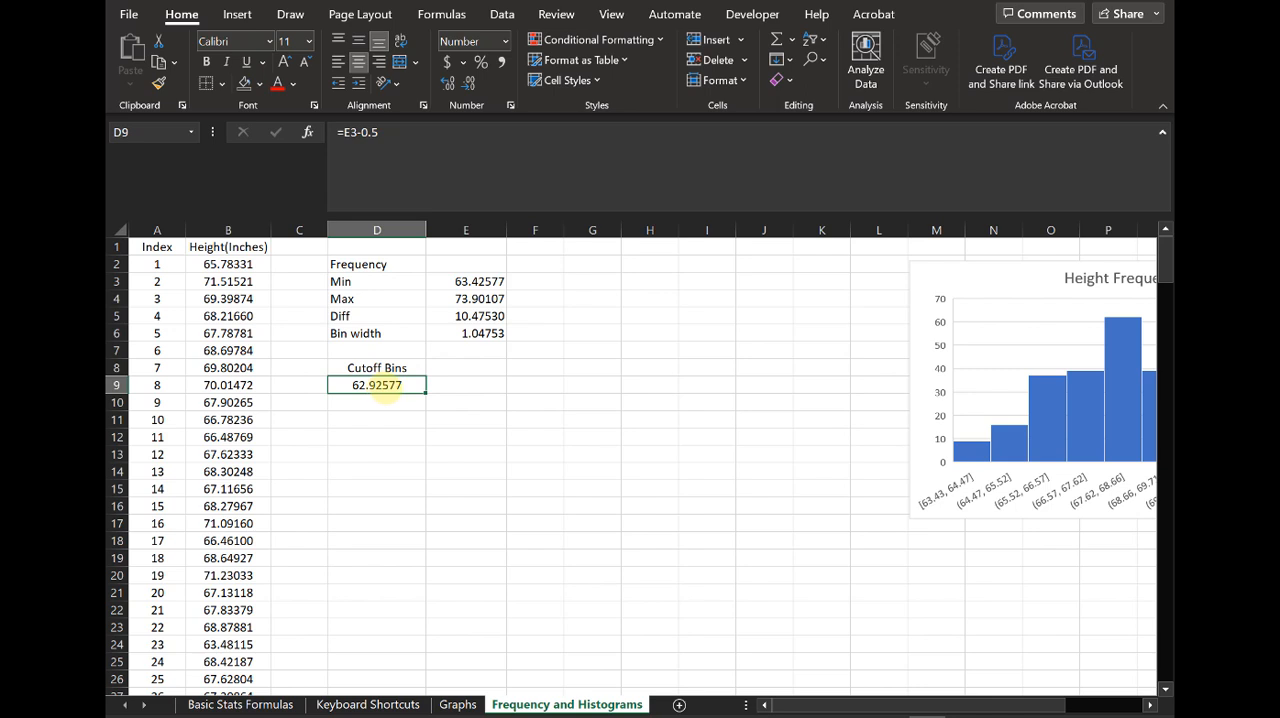
click(385, 403)
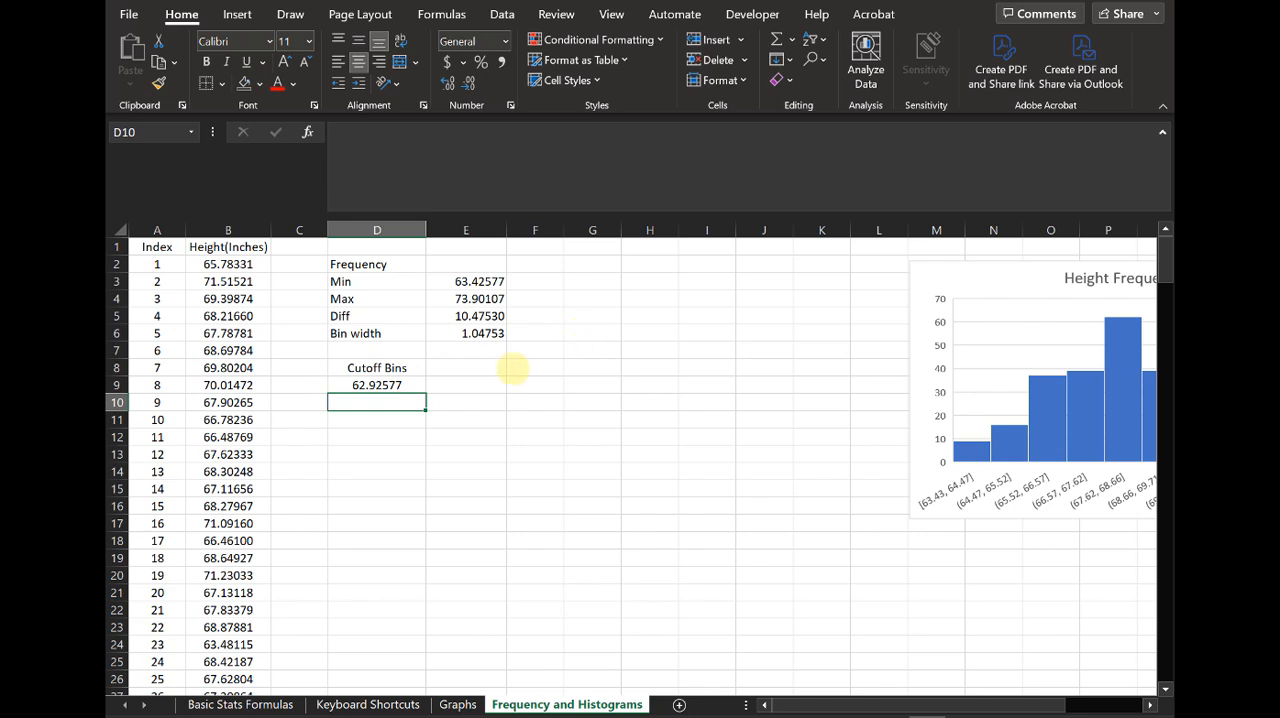
Step: Calculate the second bin cutoff in D10 with the formula =D9+$E$6, using an absolute reference to the bin width
click(390, 390)
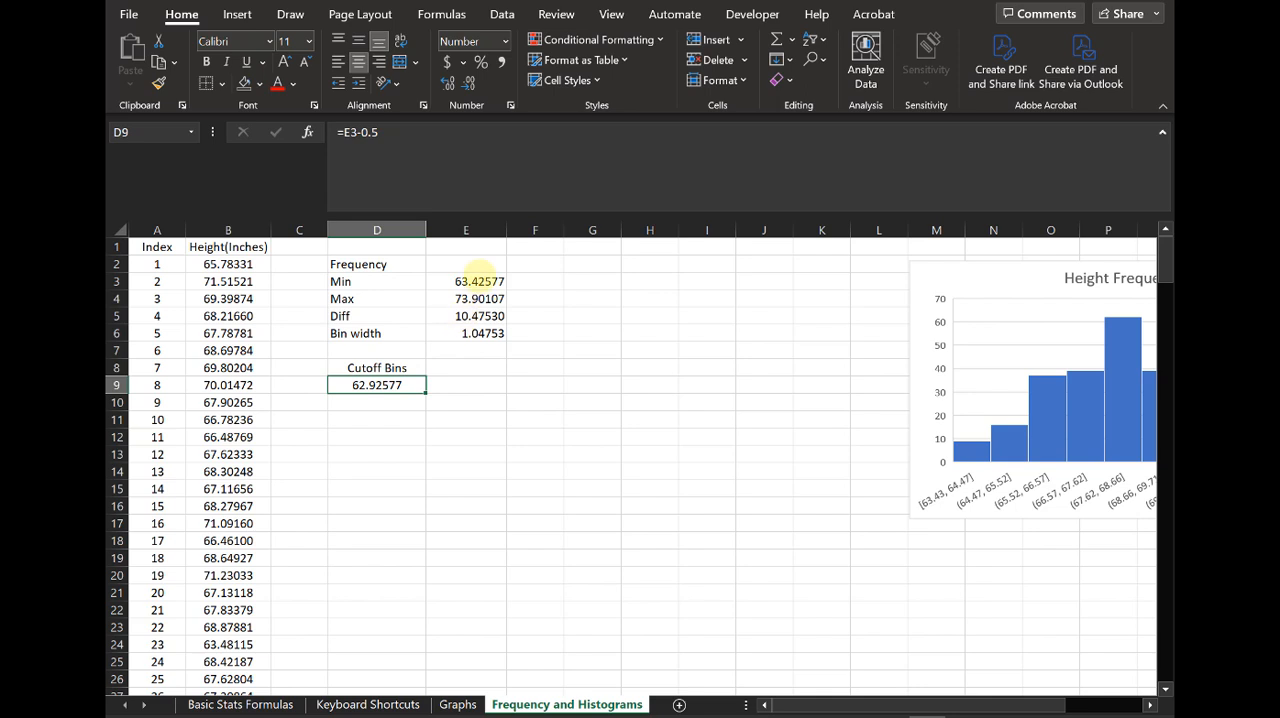
click(479, 282)
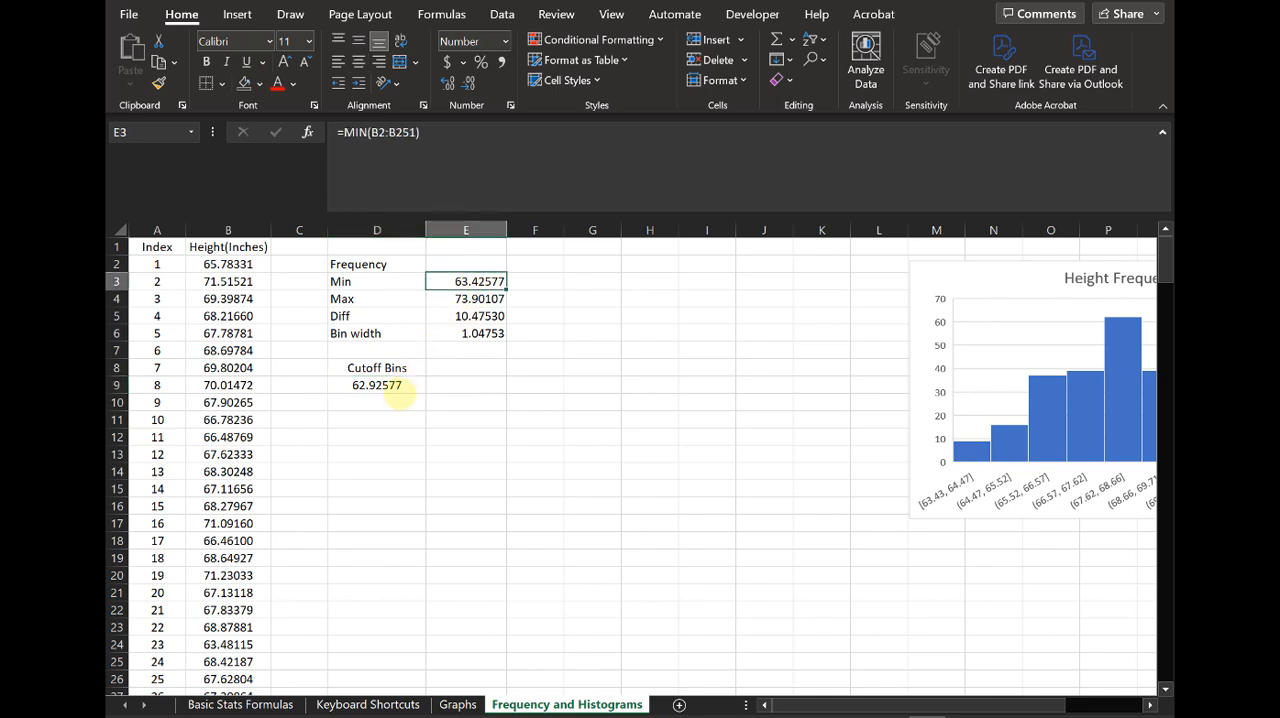
click(391, 386)
click(410, 400)
text(=)
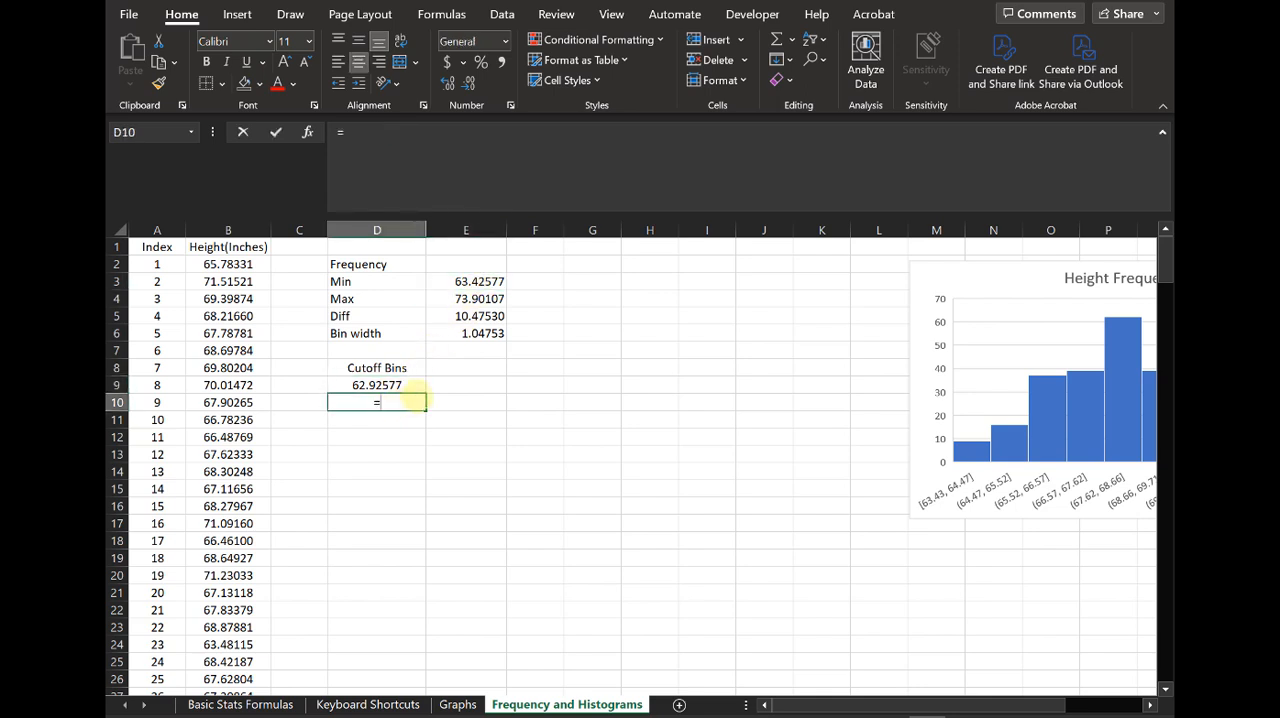
key(Up)
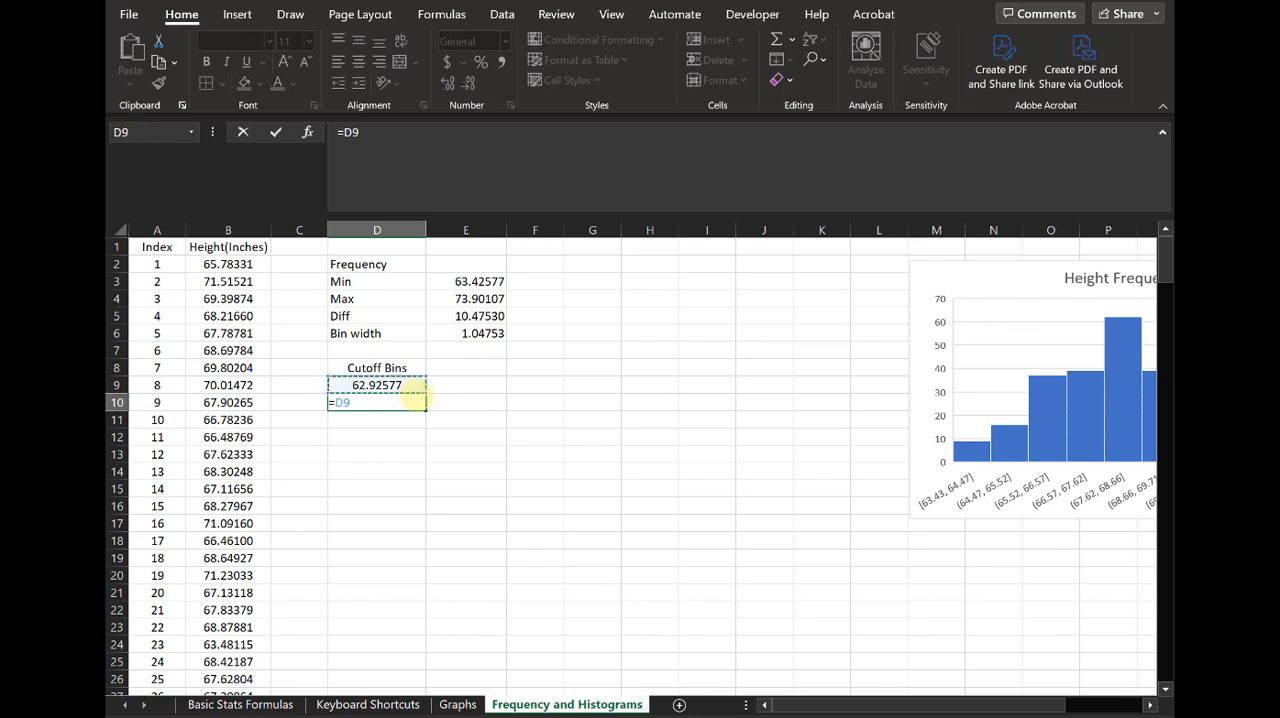
text(+)
click(494, 336)
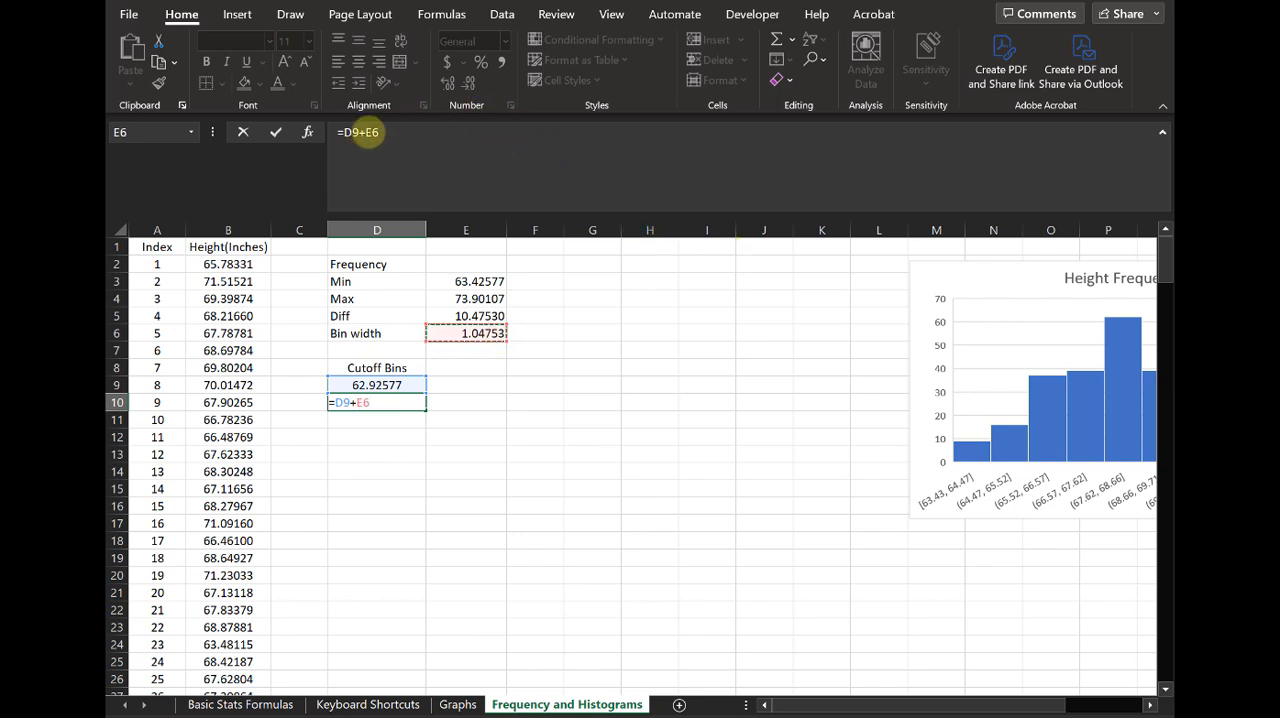
click(362, 133)
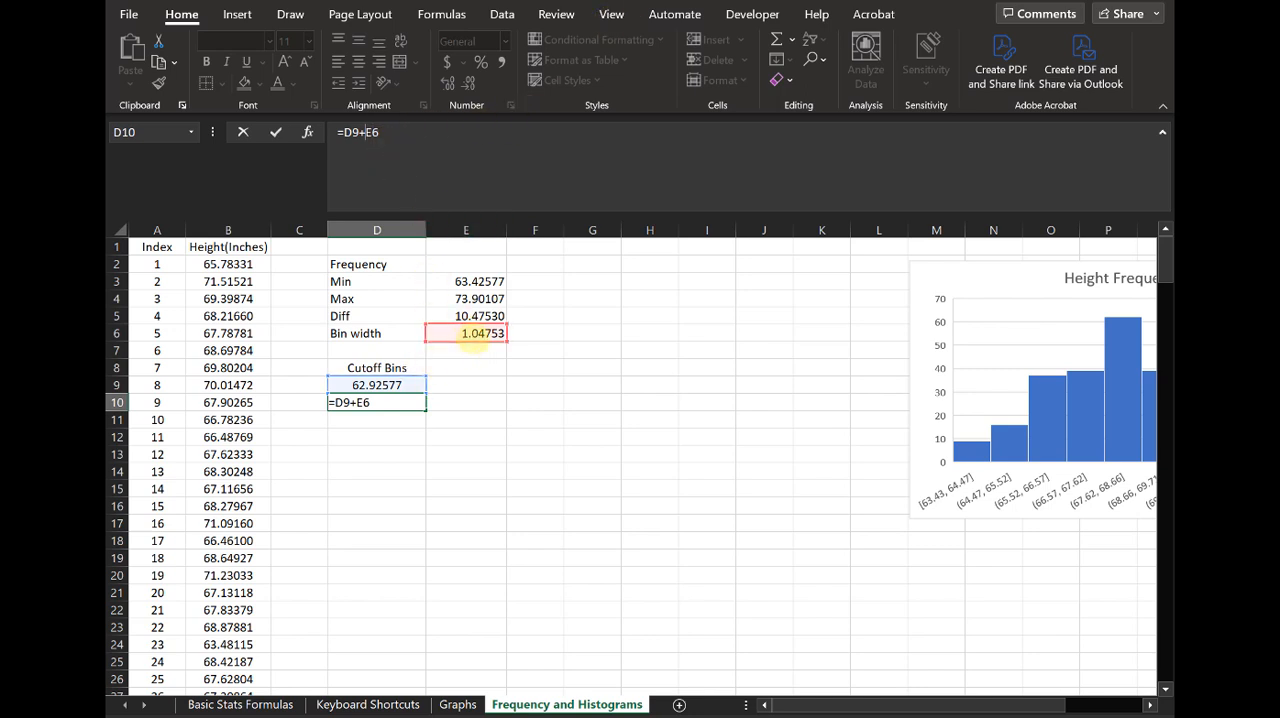
click(365, 132)
text($)
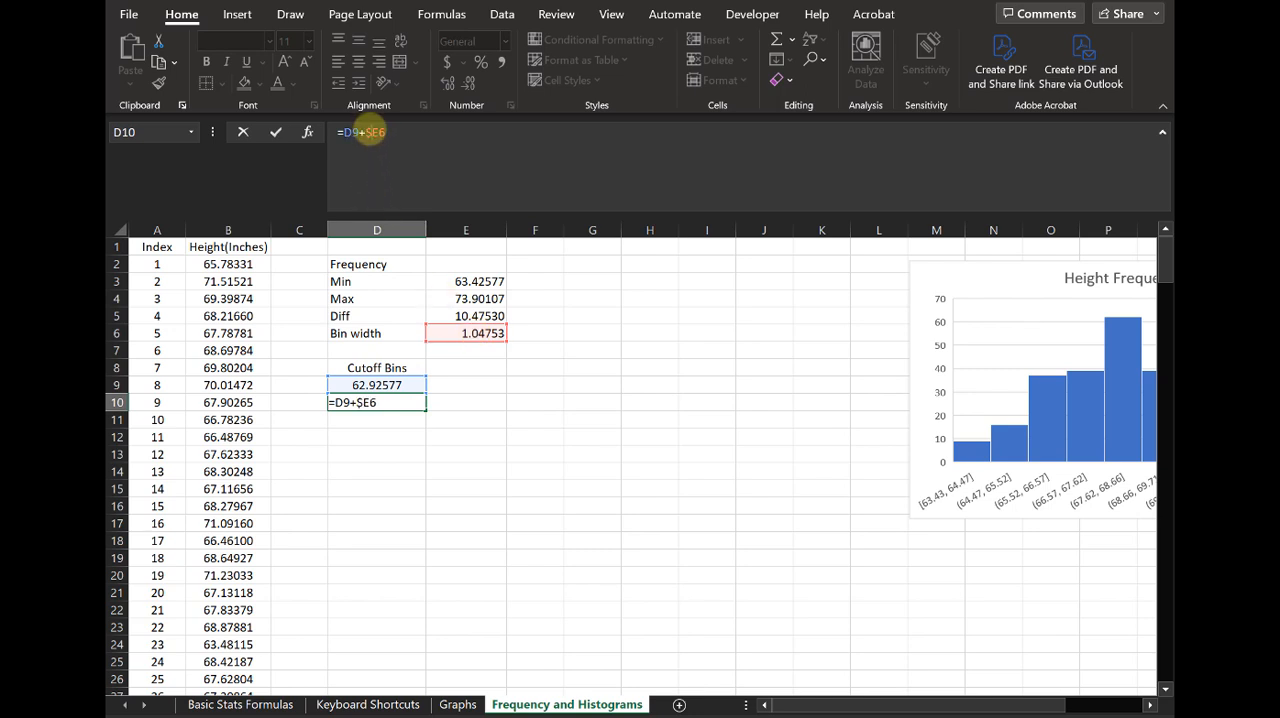
click(374, 132)
text($)
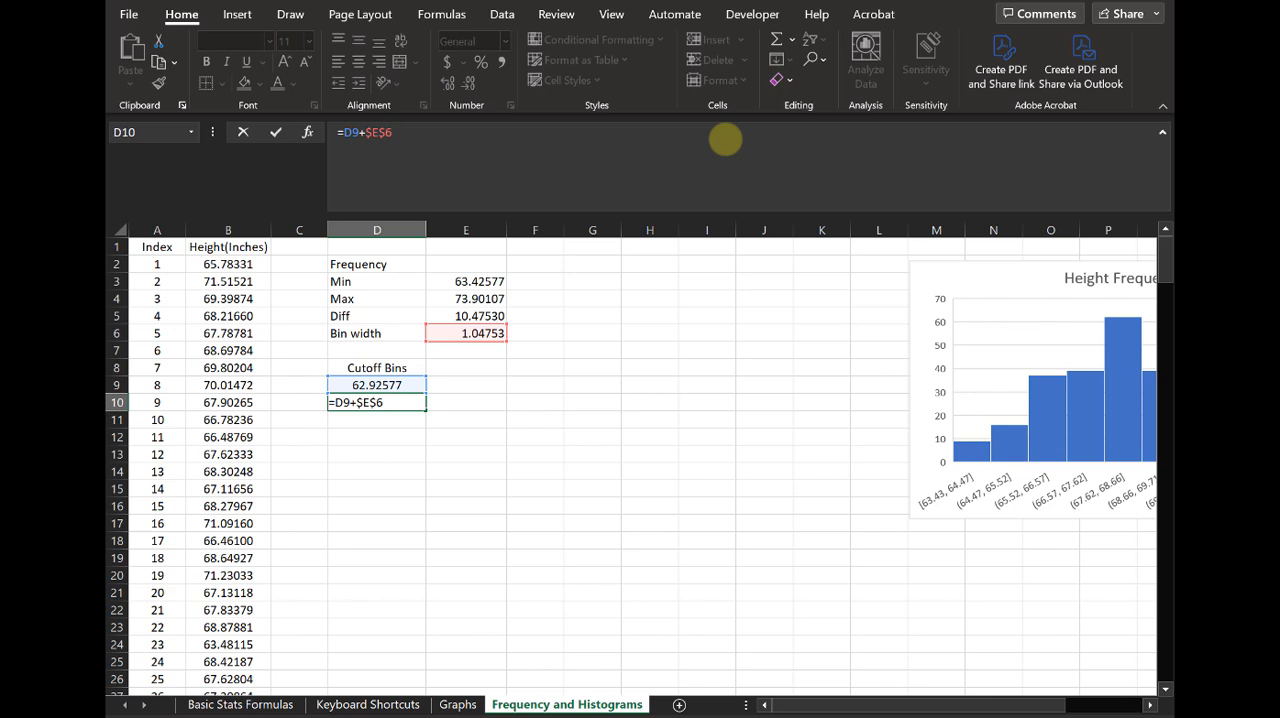
key(Return)
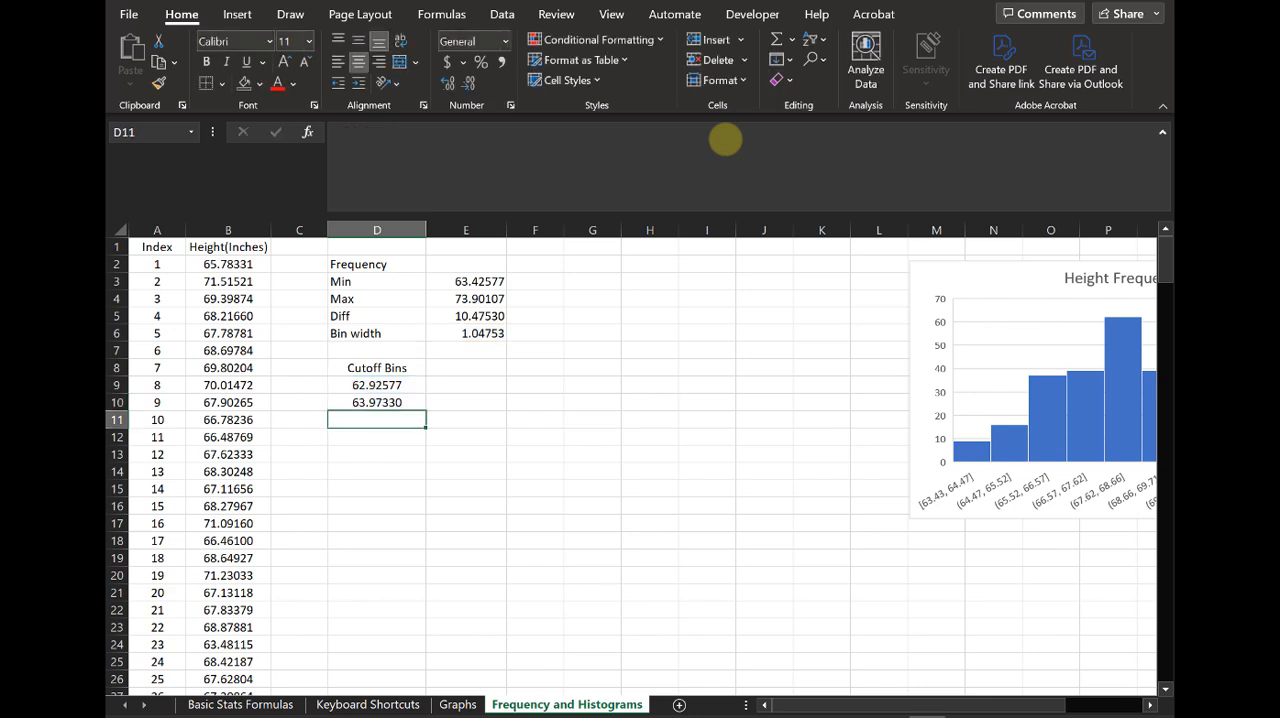
Step: Review the cutoff formula in D10 and fill it down through D22
click(396, 403)
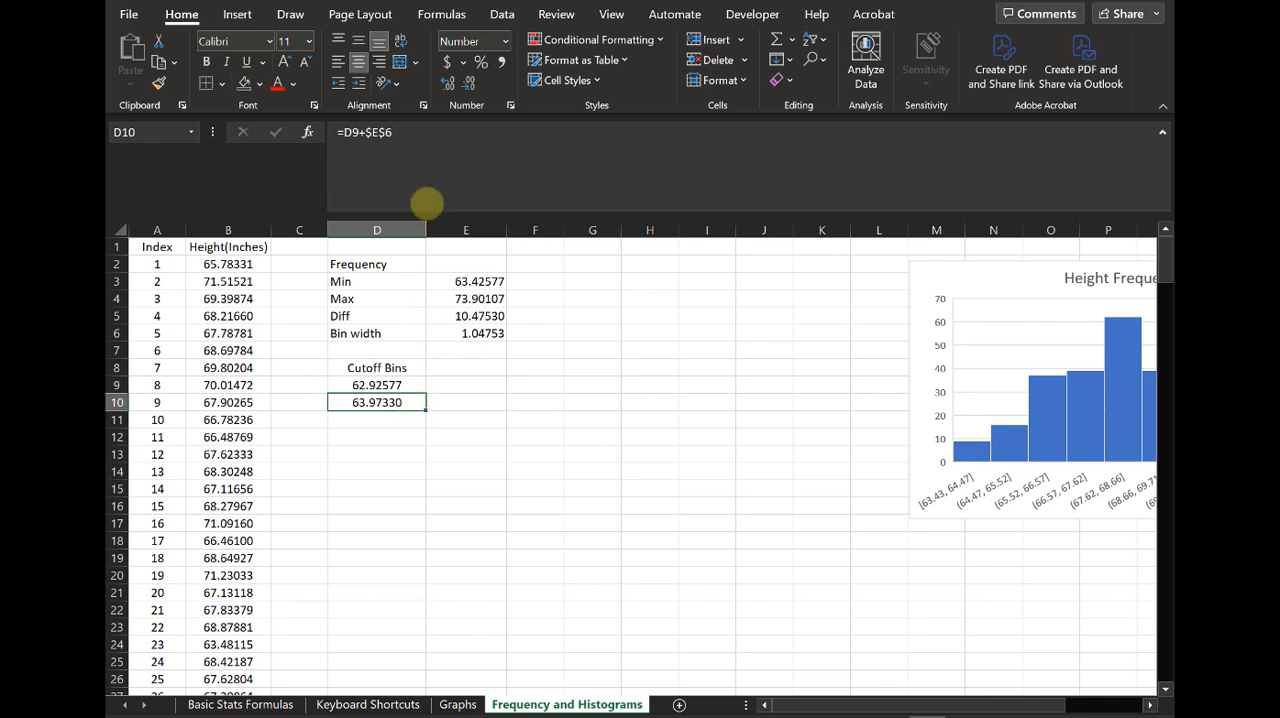
key(F2)
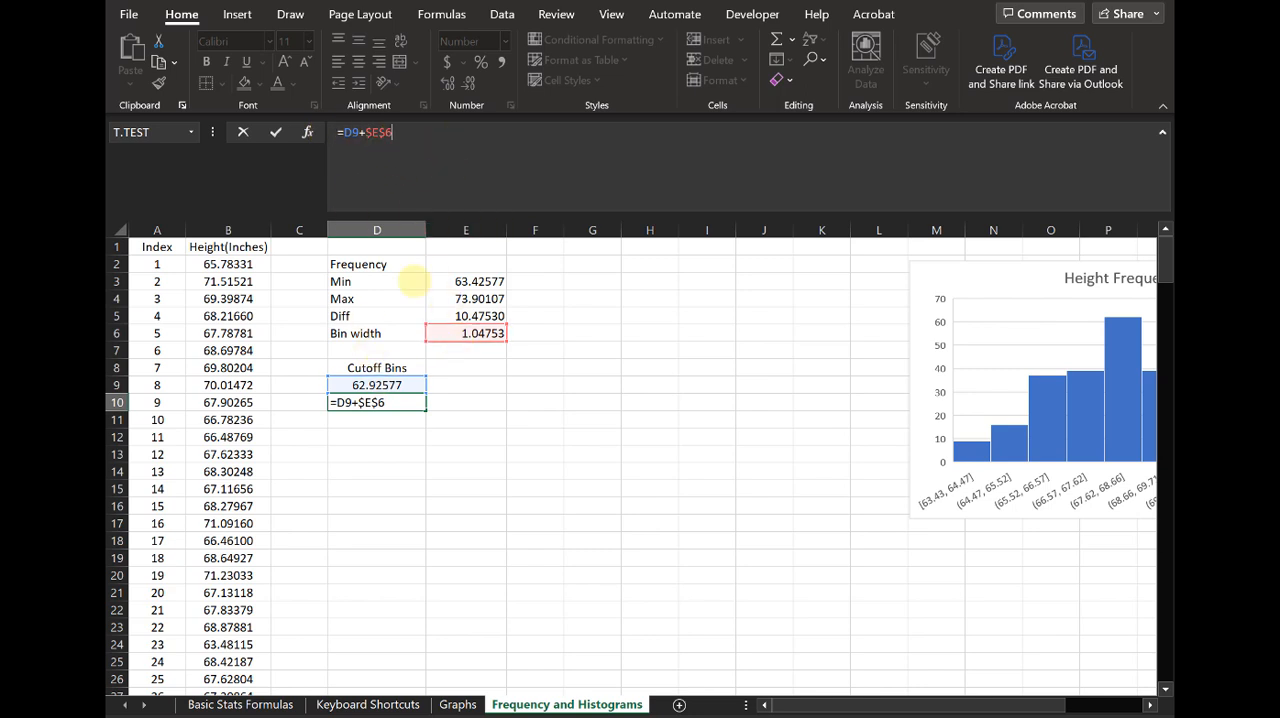
key(Return)
click(422, 406)
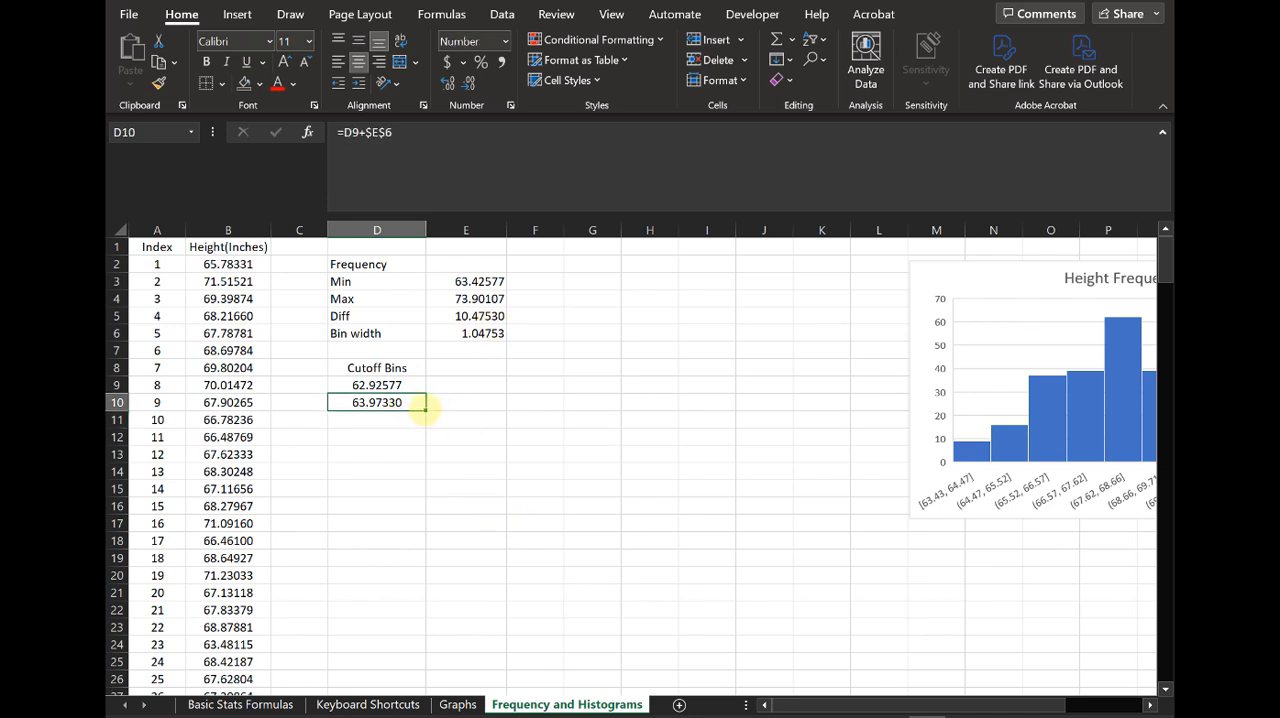
drag(426, 412, 428, 610)
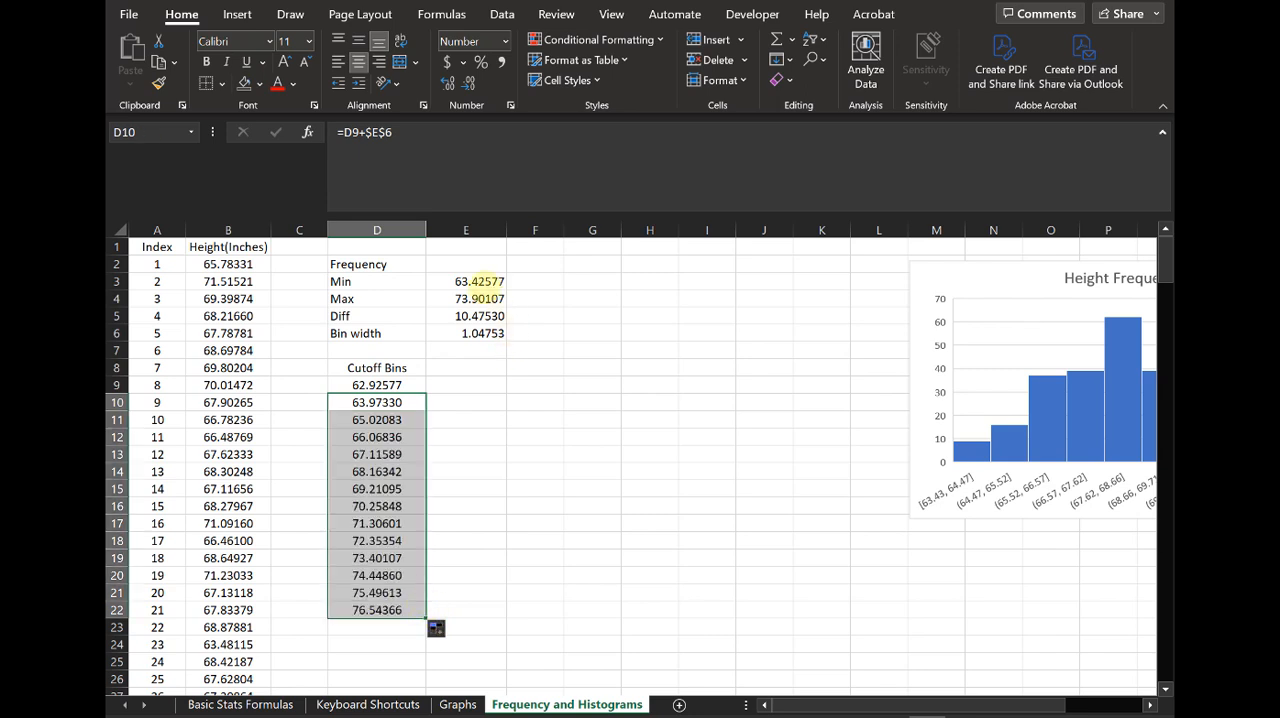
Step: Check the cutoffs against the maximum height and clear the surplus ones in D21:D22
click(488, 299)
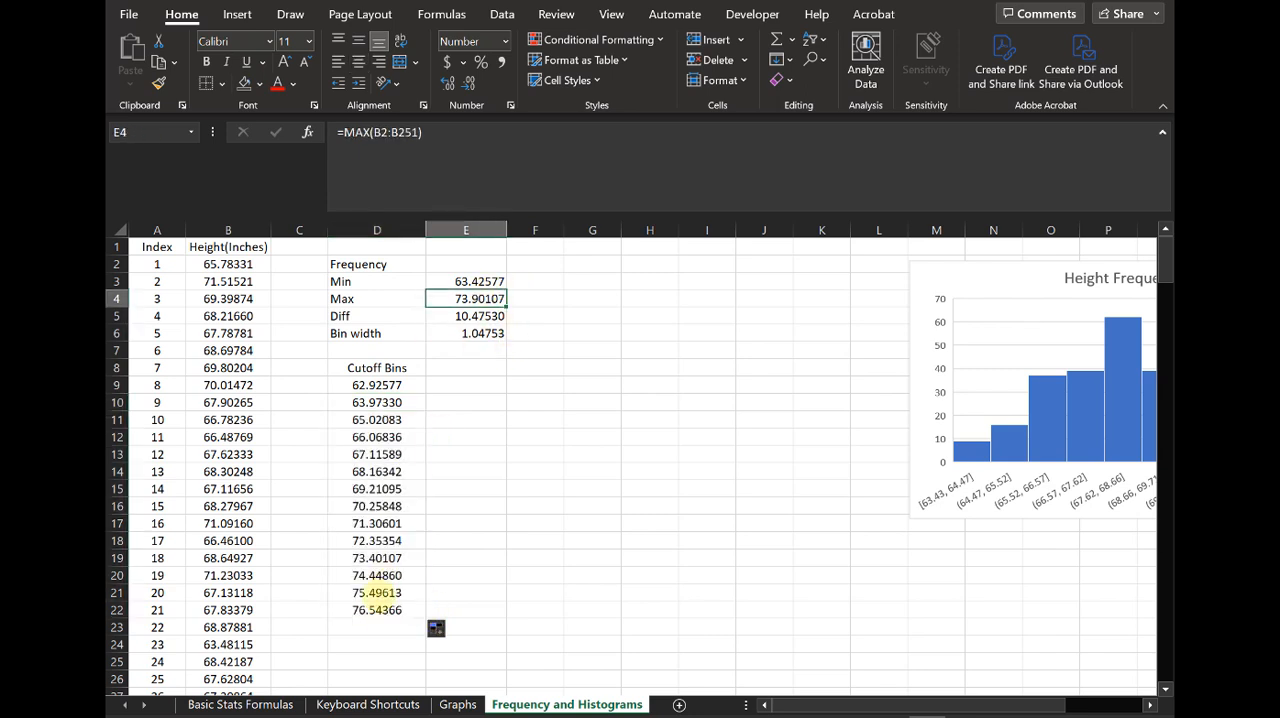
click(386, 595)
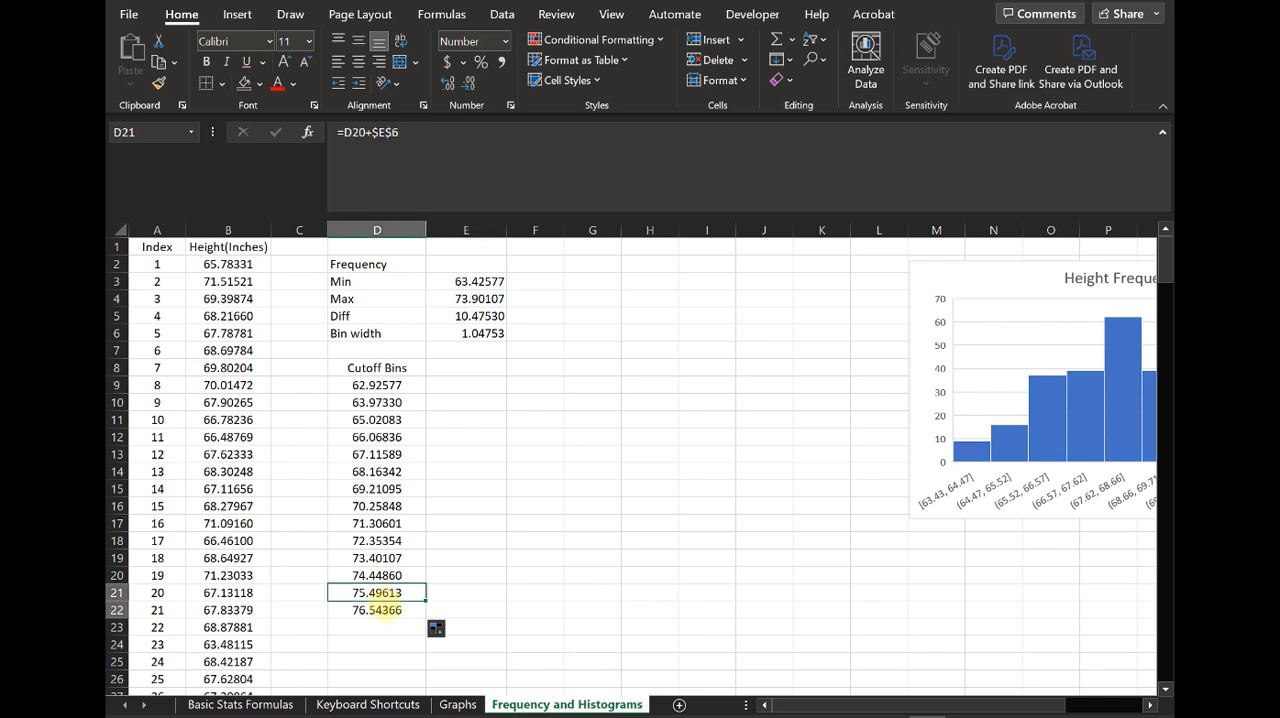
drag(386, 595, 380, 610)
key(Delete)
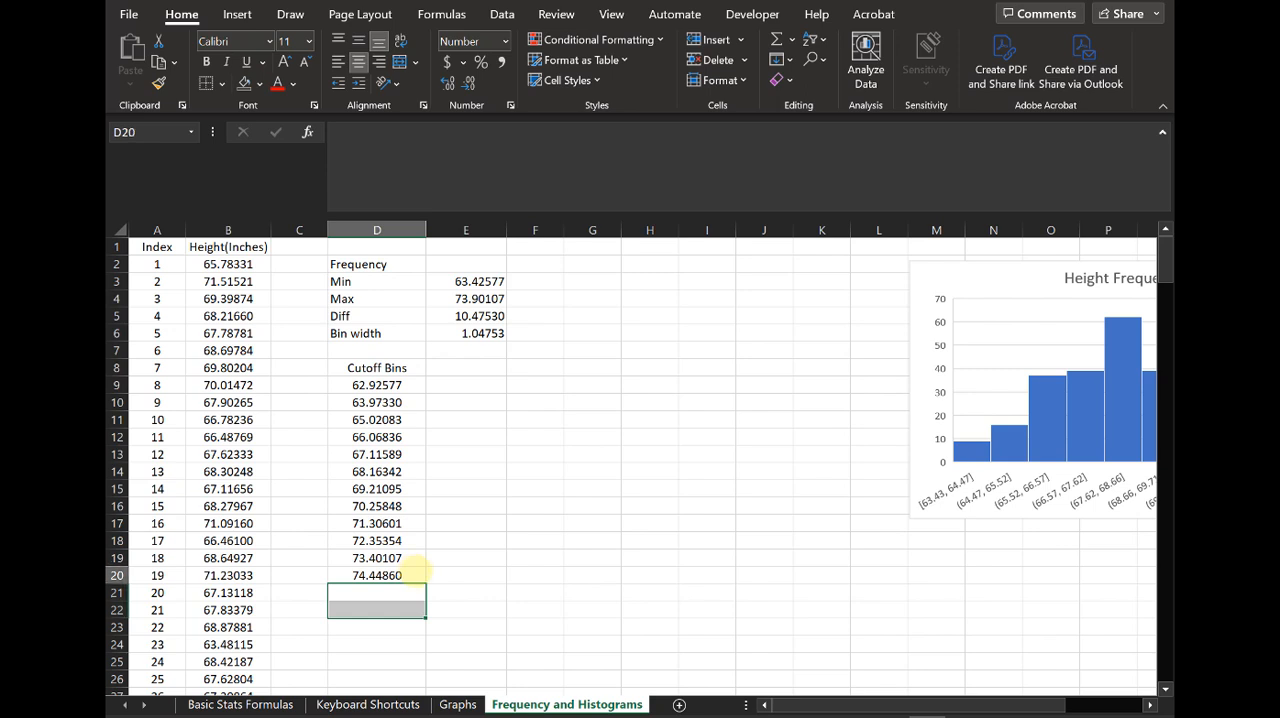
click(412, 572)
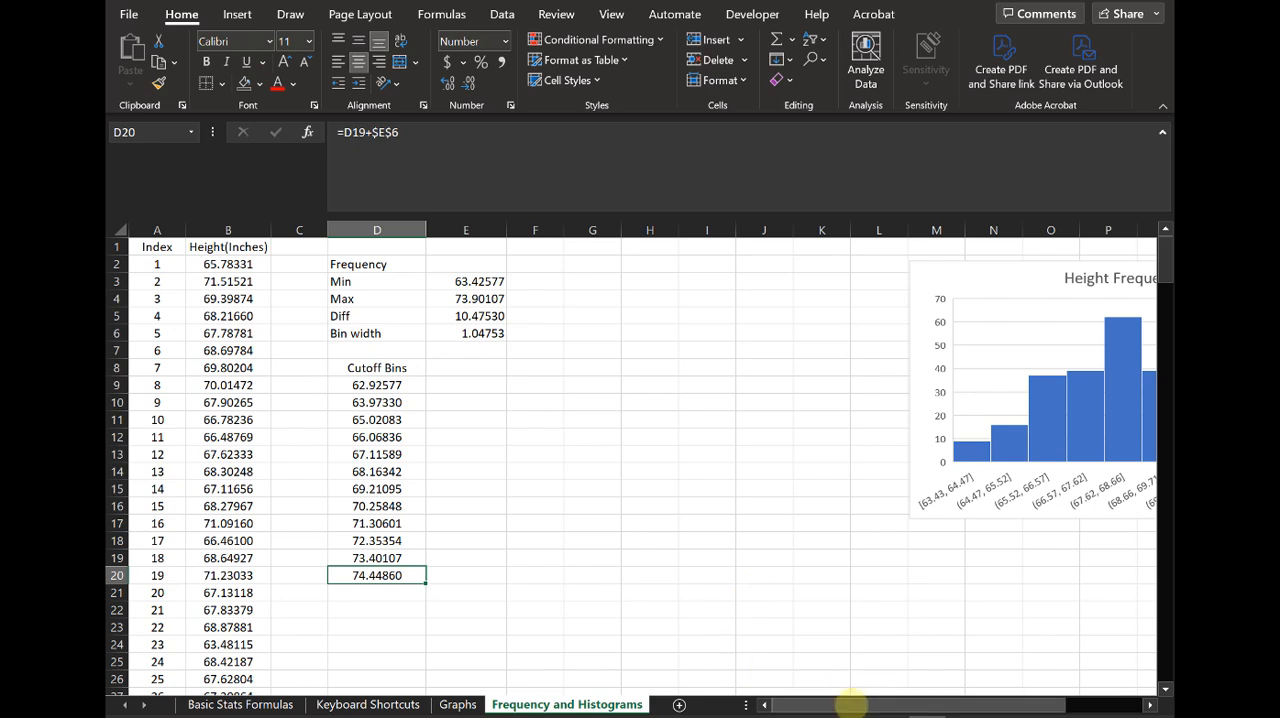
Step: Compare the cutoff bins with the bin ranges of the Height Frequency chart and select cell E9
drag(845, 705, 1013, 643)
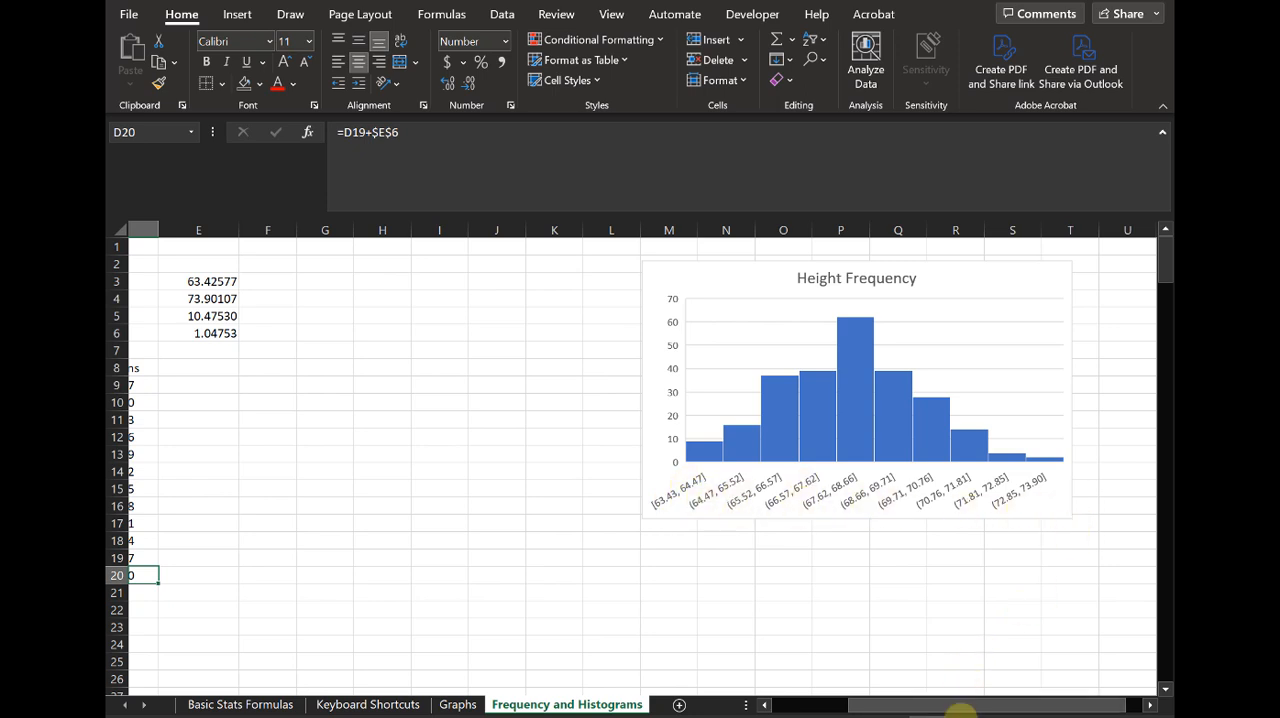
drag(950, 707, 680, 704)
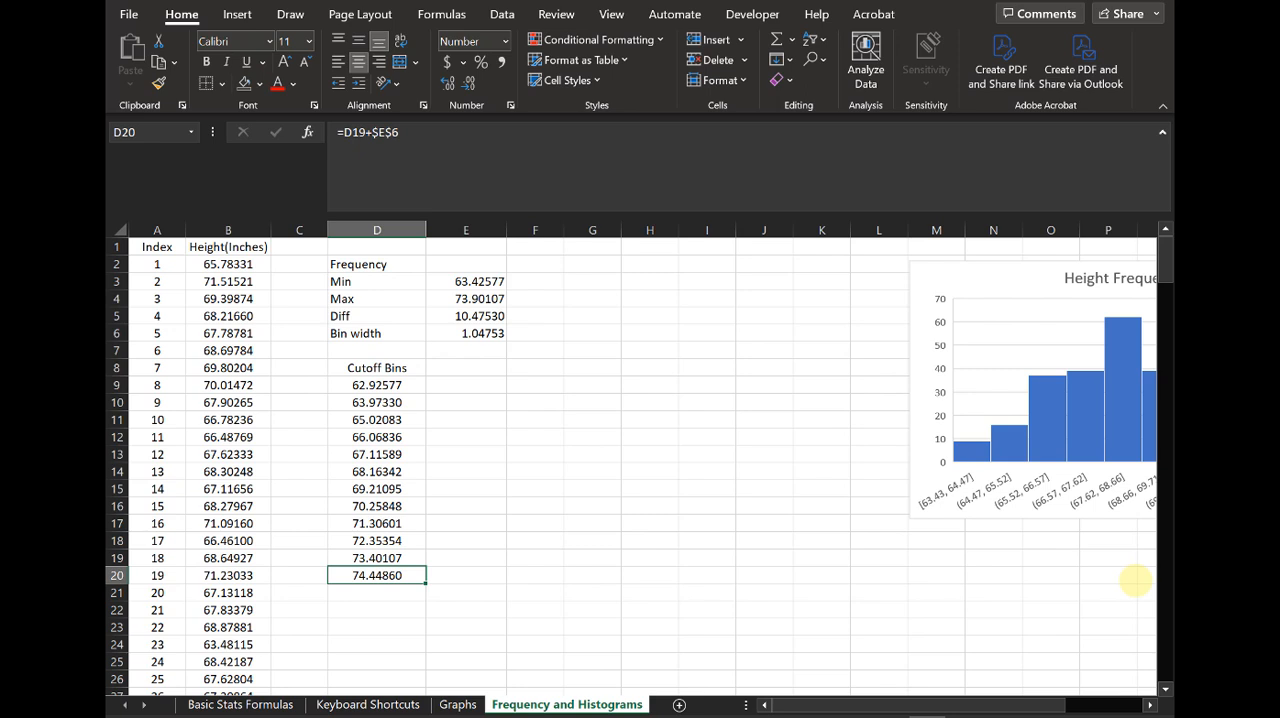
key(Right)
key(Up)
key(Up)
key(Up)
key(Up)
key(Up)
key(Up)
key(Up)
key(Up)
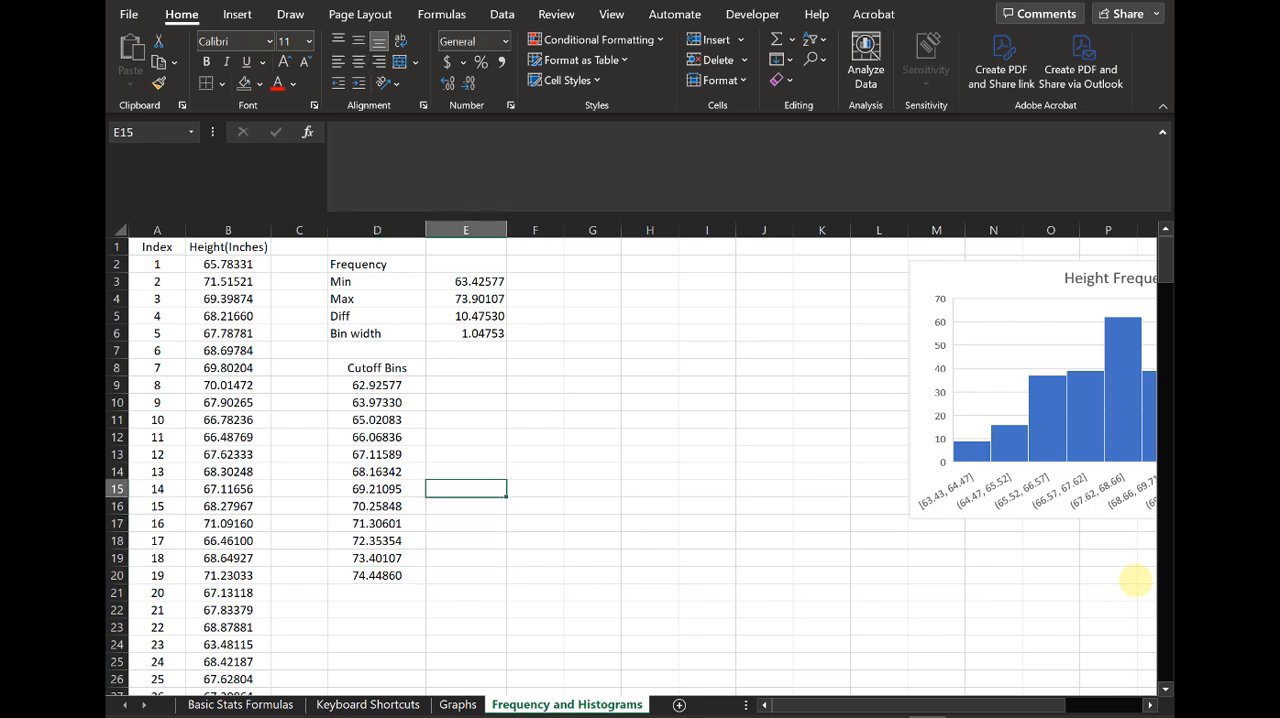
key(Up)
key(Up)
key(Up)
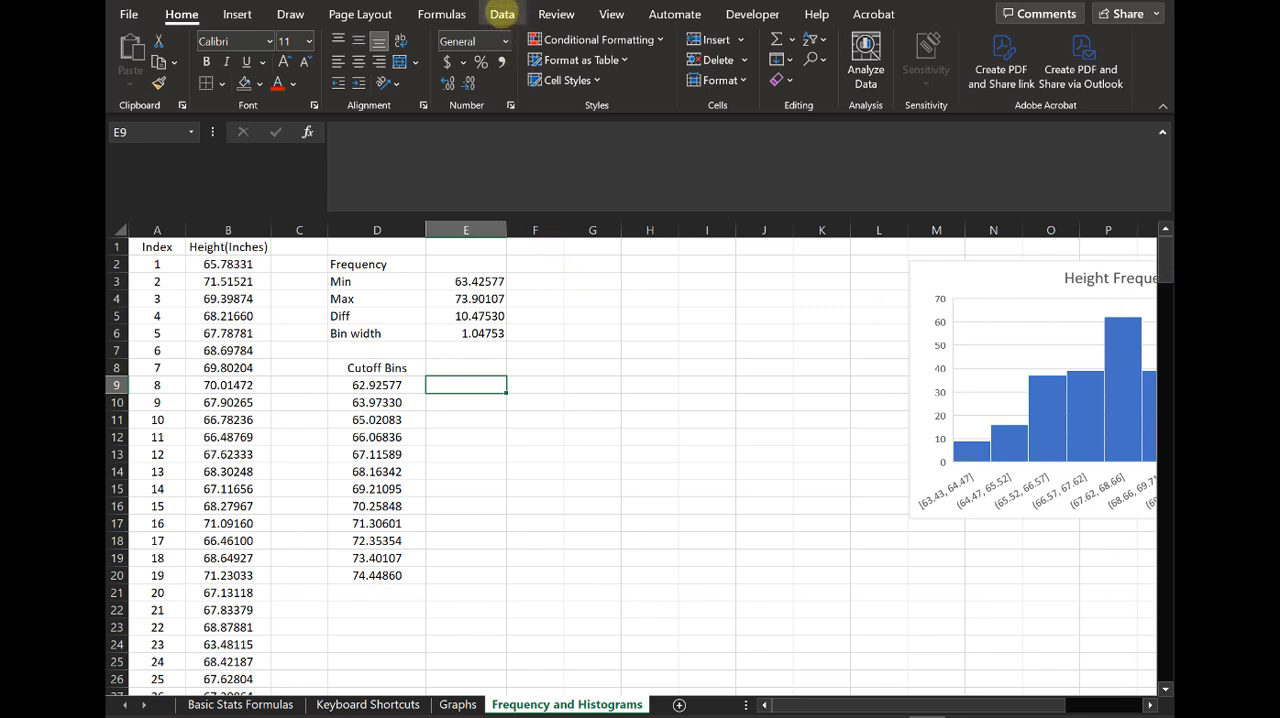
Step: Check in the Excel add-ins settings that Analysis ToolPak and Analysis ToolPak - VBA are enabled
click(502, 14)
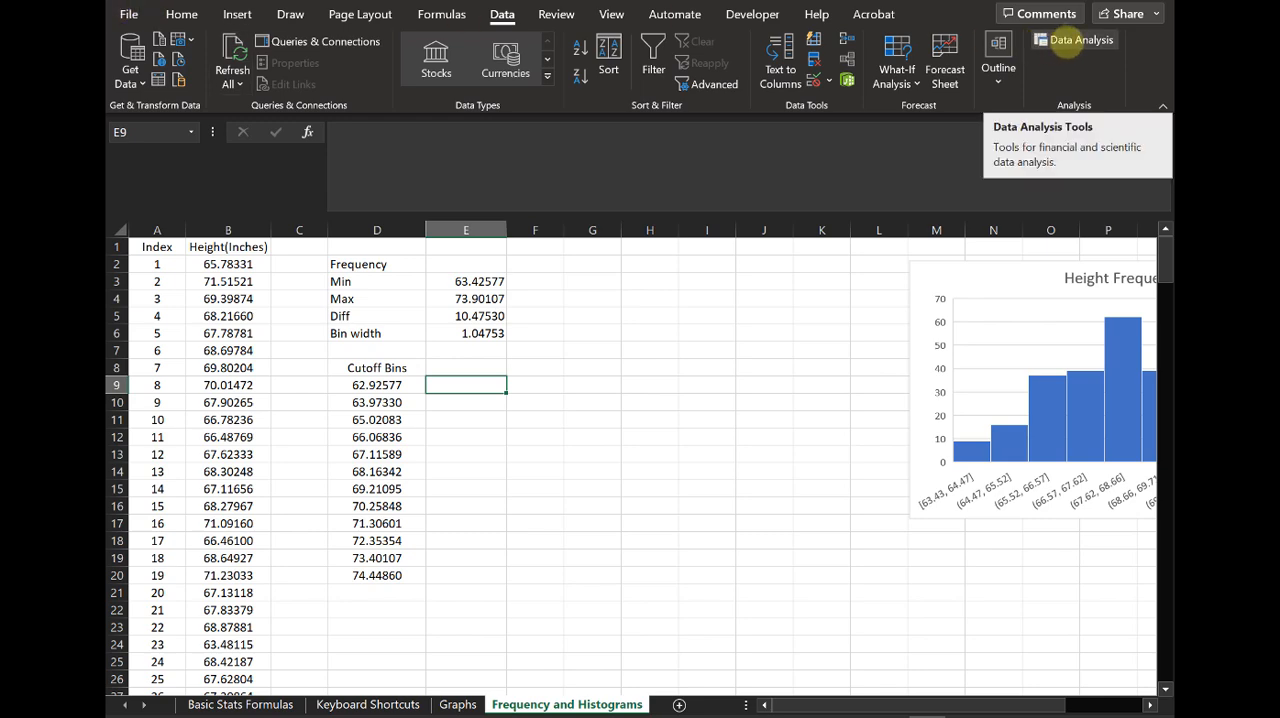
click(126, 14)
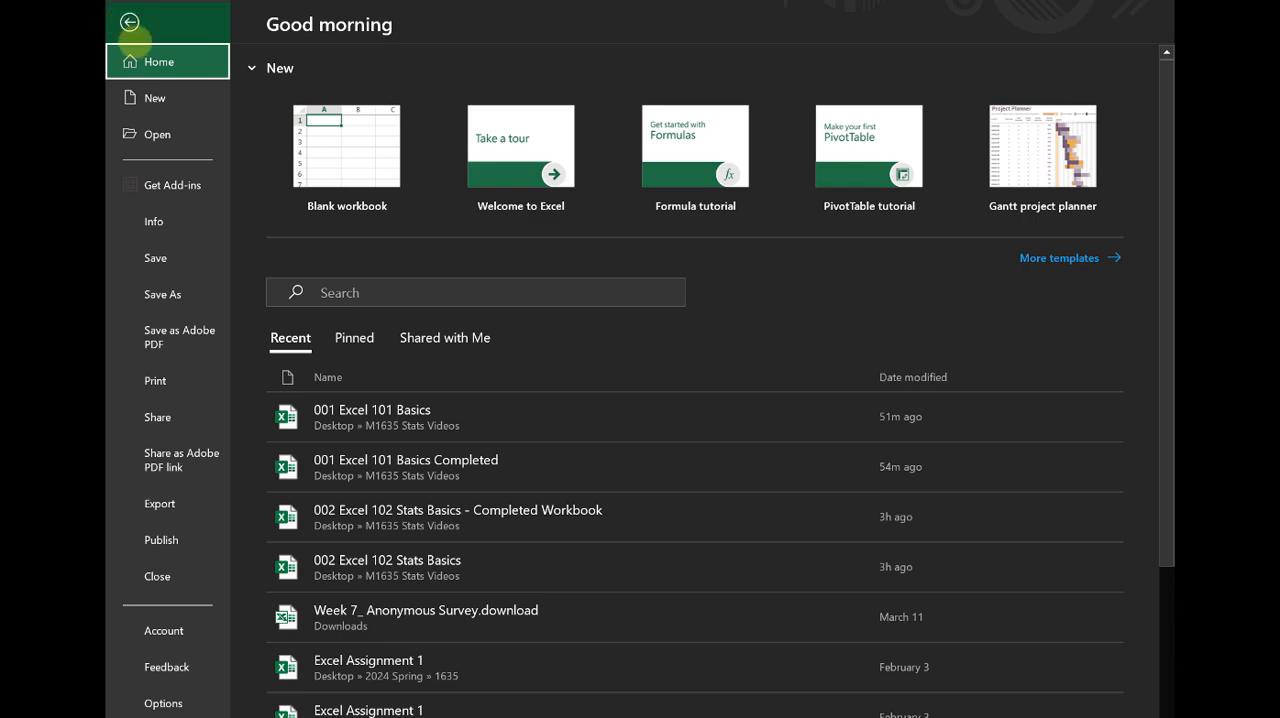
click(130, 22)
click(128, 14)
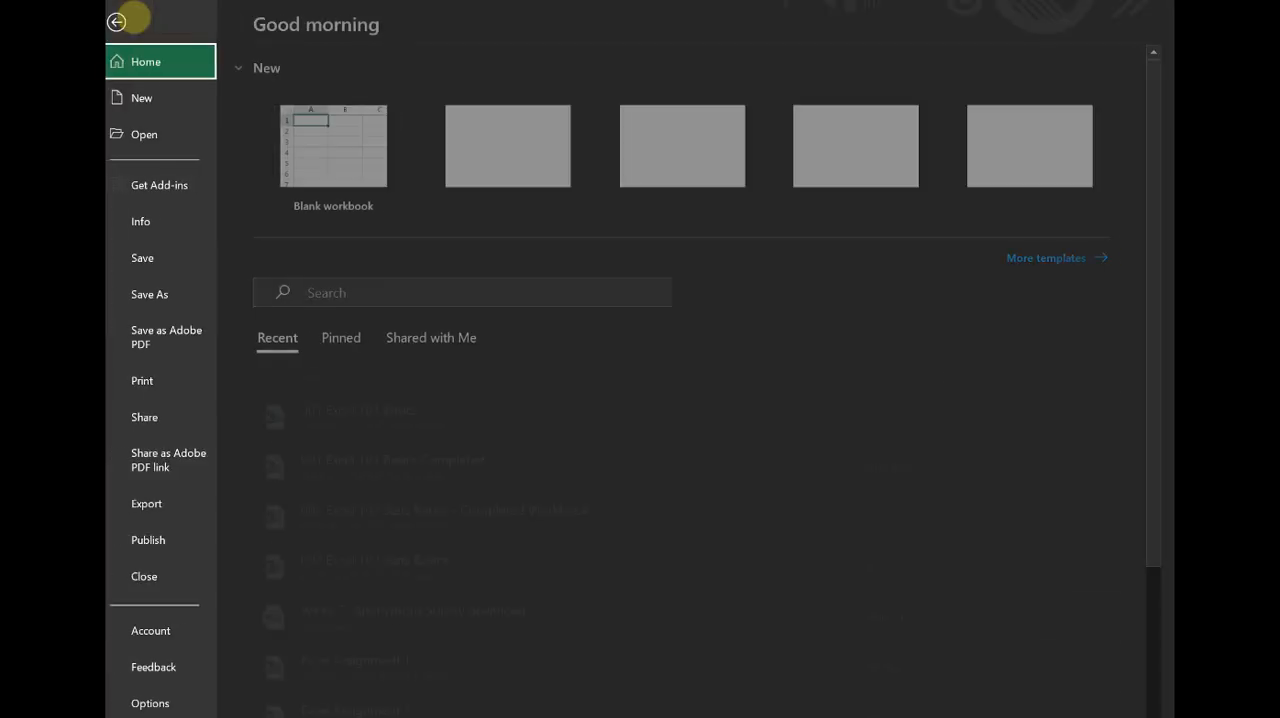
click(163, 703)
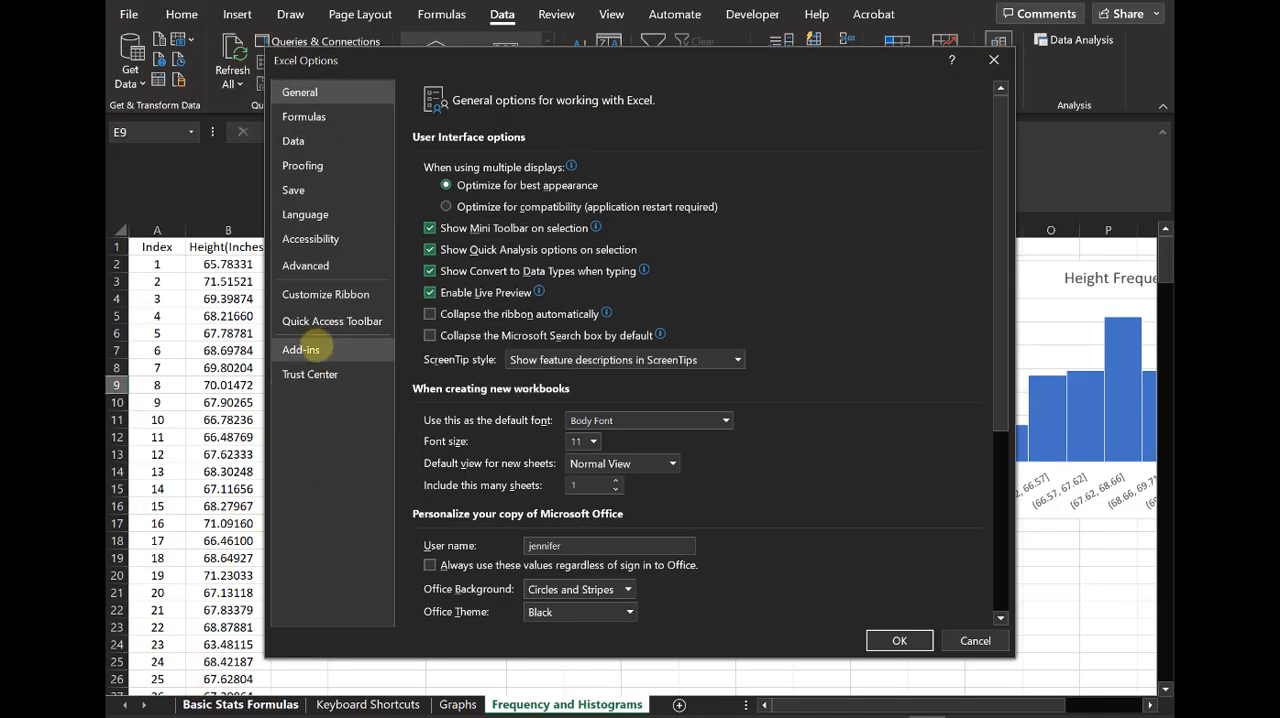
click(300, 349)
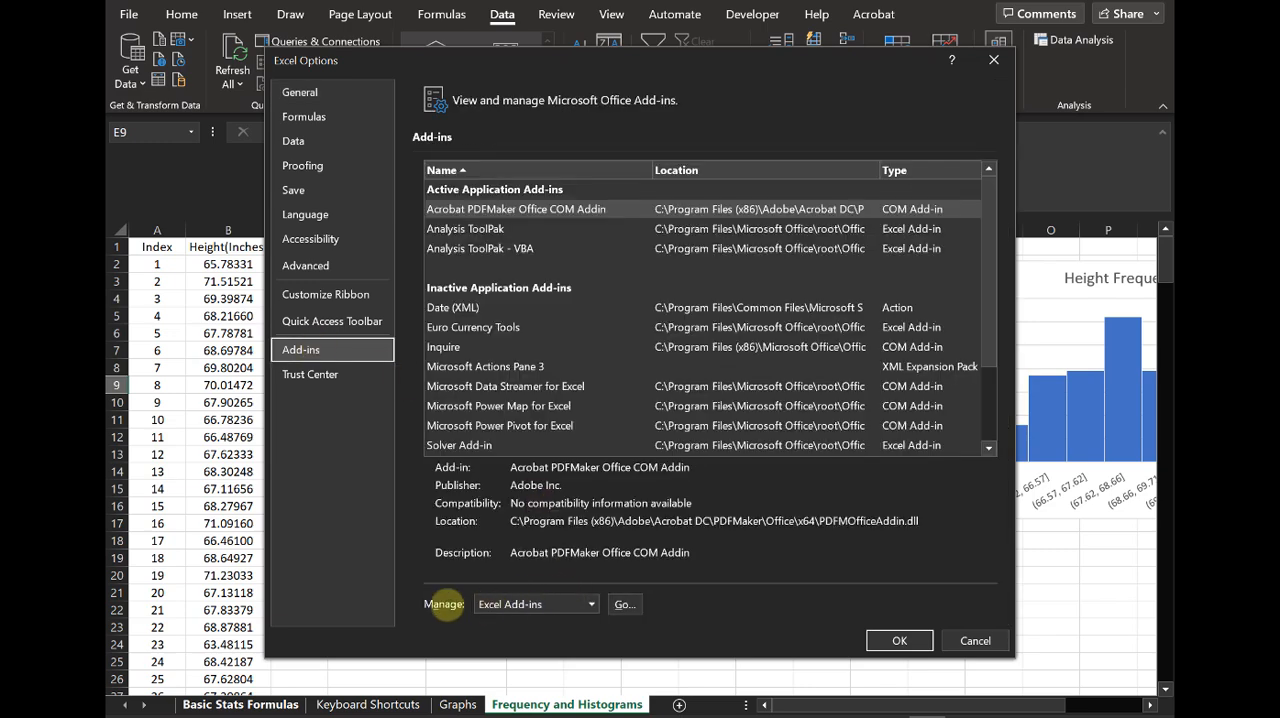
click(624, 603)
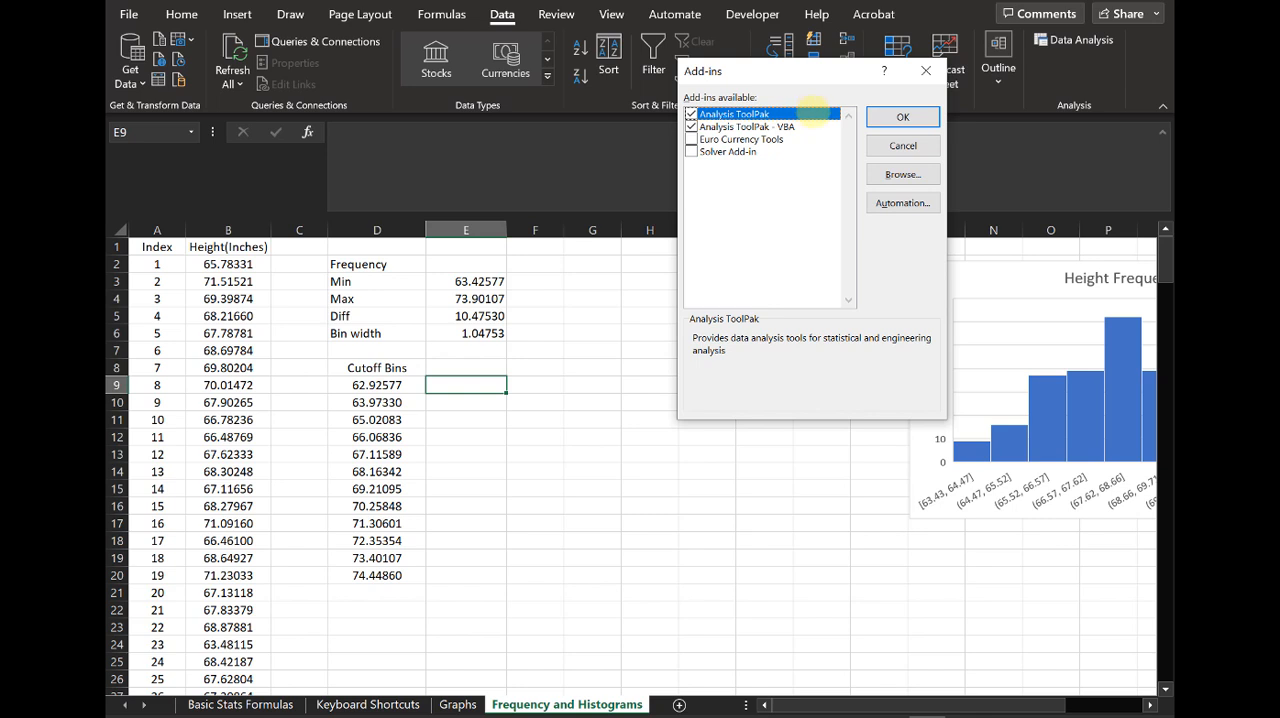
click(903, 117)
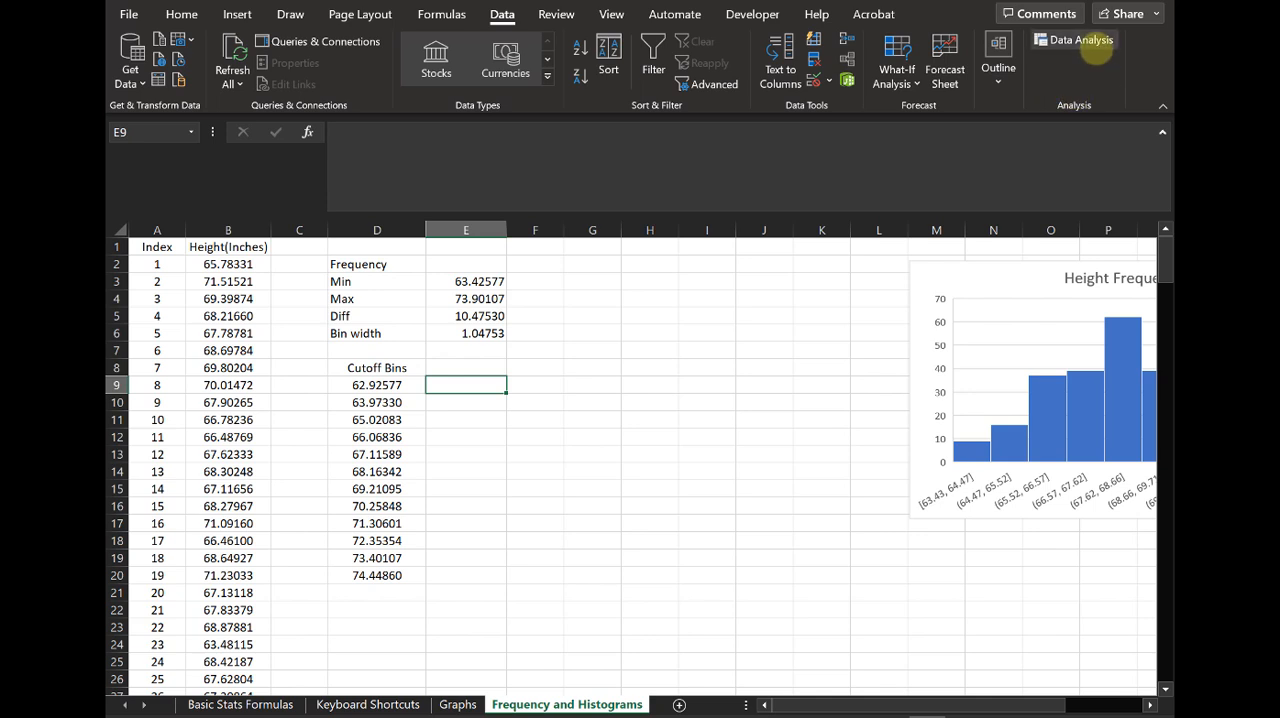
Step: Open the Histogram tool from the Data Analysis tools and move its dialog clear of the cutoff bins
click(1093, 51)
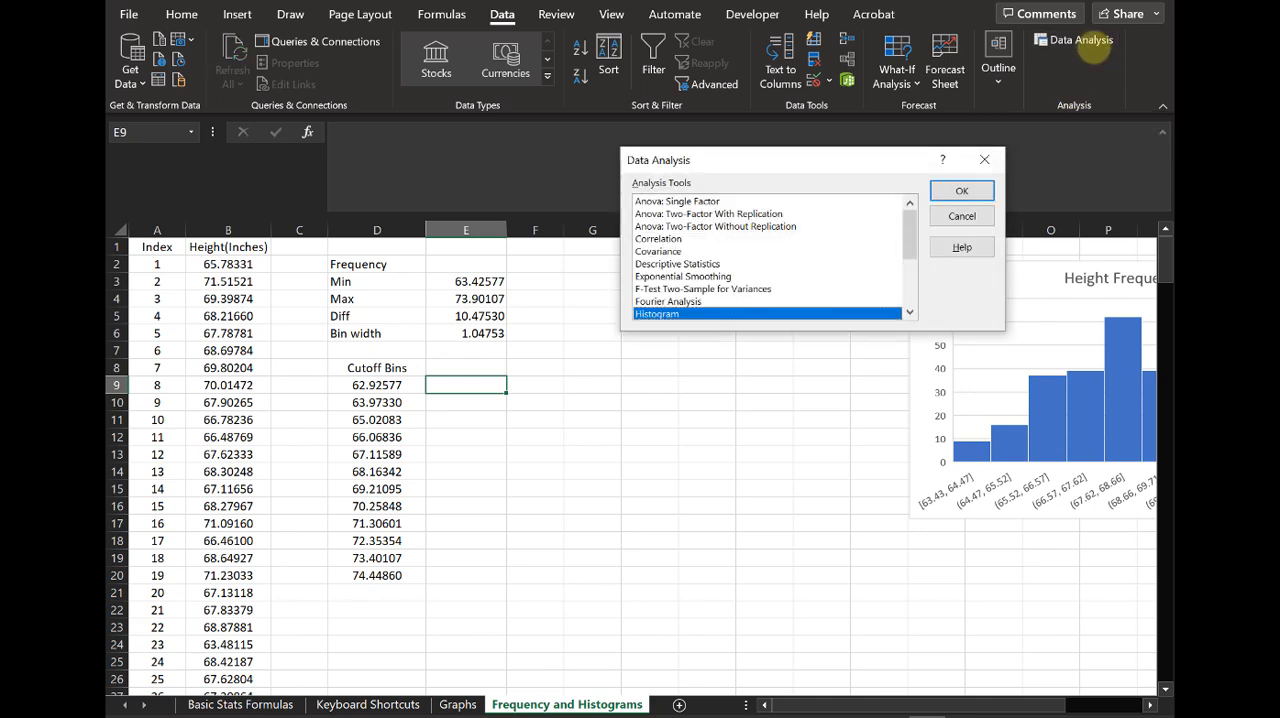
drag(771, 161, 535, 197)
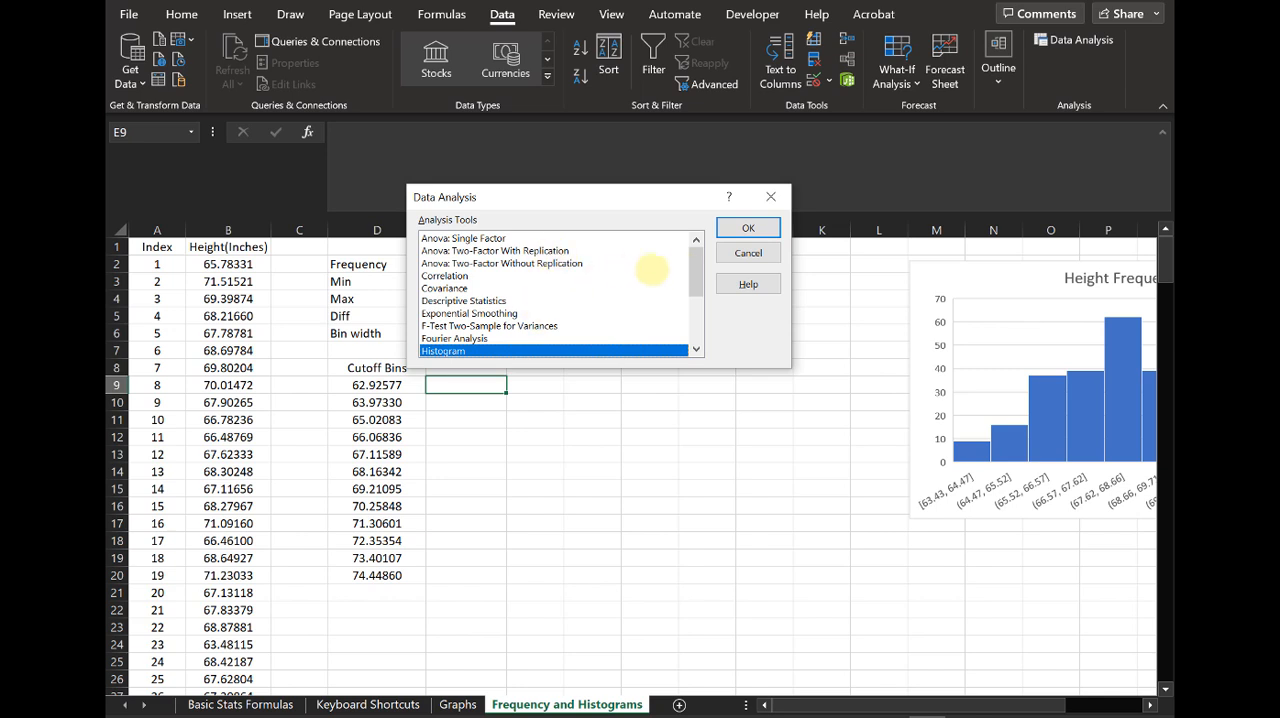
mouse_move(700, 280)
mouse_down()
mouse_move(708, 343)
mouse_move(722, 268)
mouse_up()
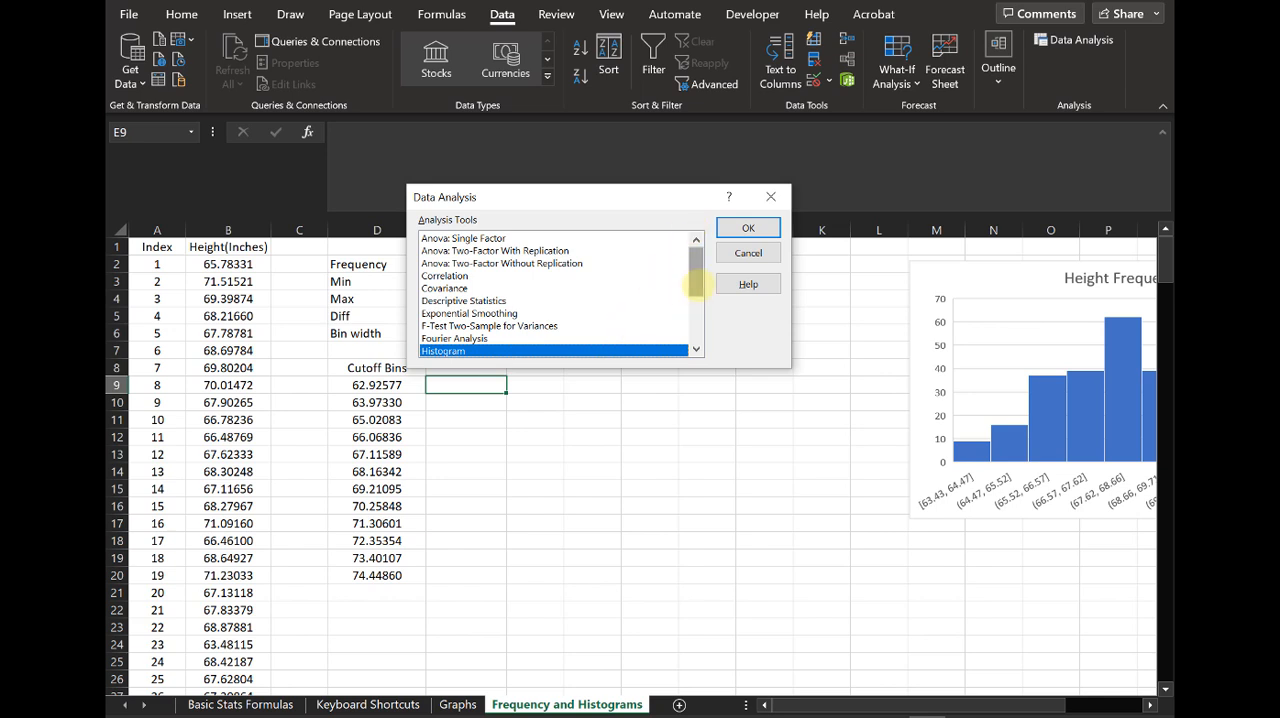
mouse_move(696, 285)
mouse_down()
mouse_move(709, 334)
mouse_move(716, 275)
mouse_move(712, 299)
mouse_up()
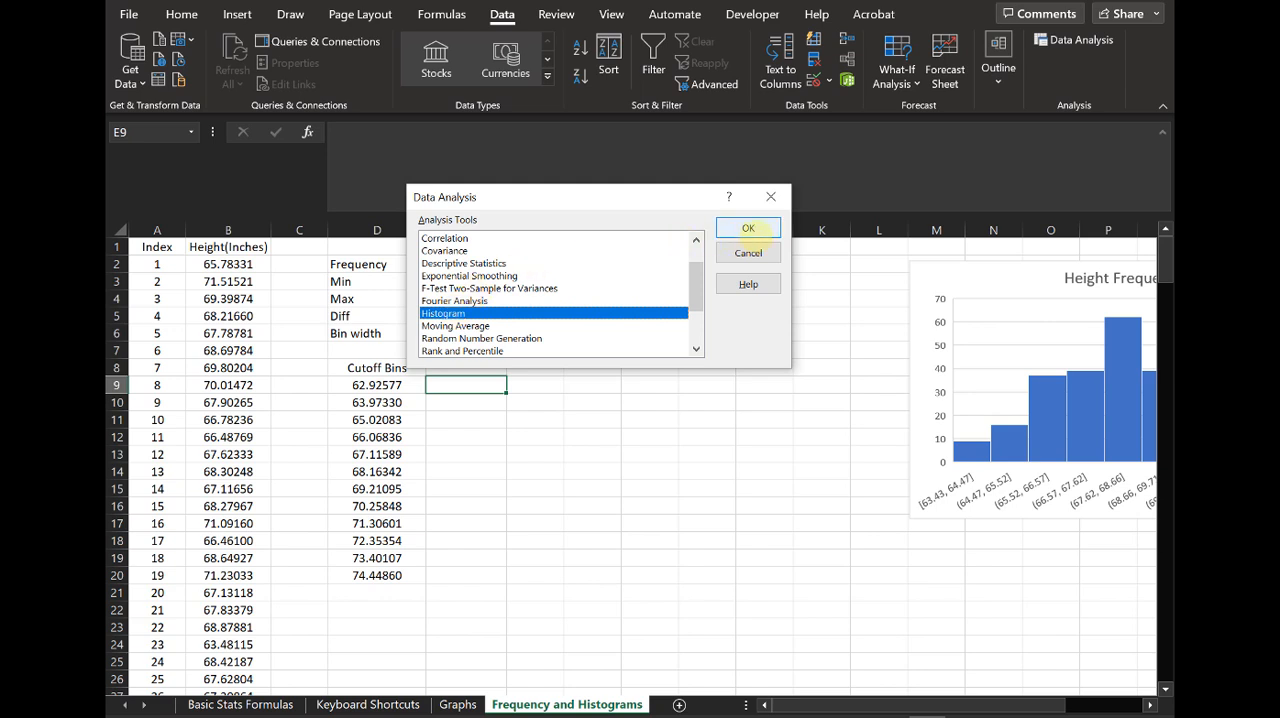
click(748, 228)
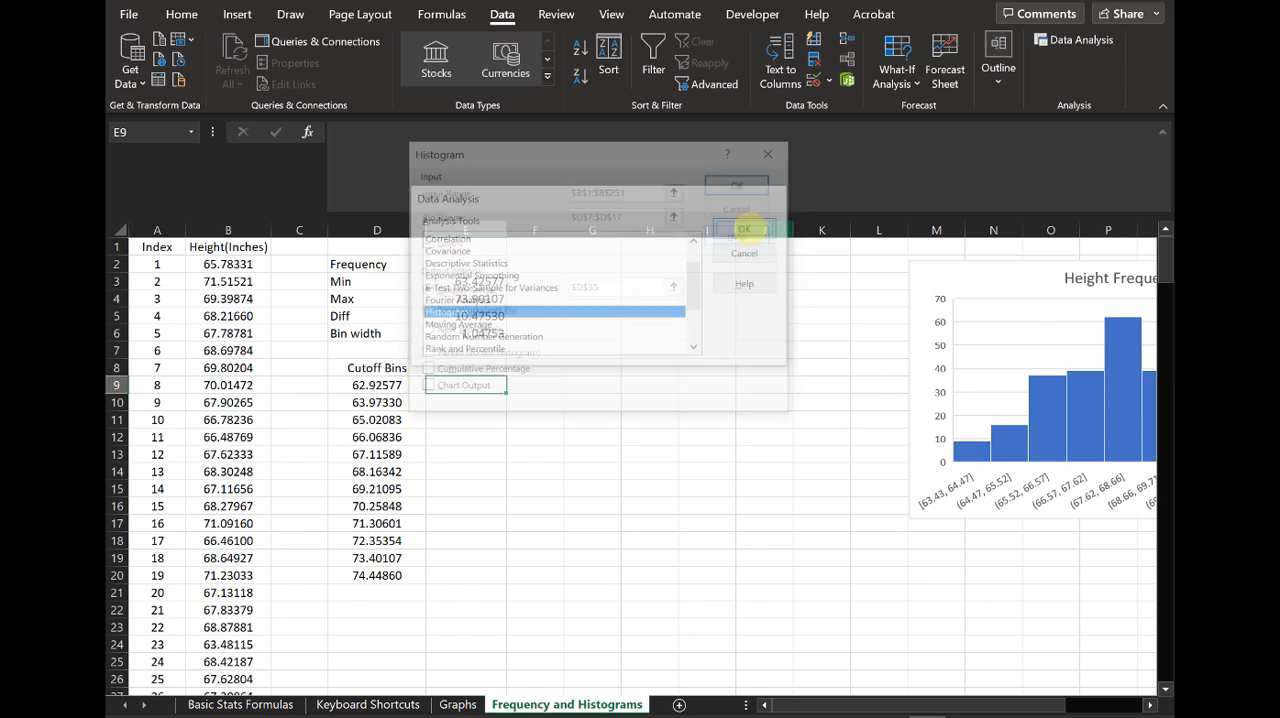
drag(622, 151, 781, 144)
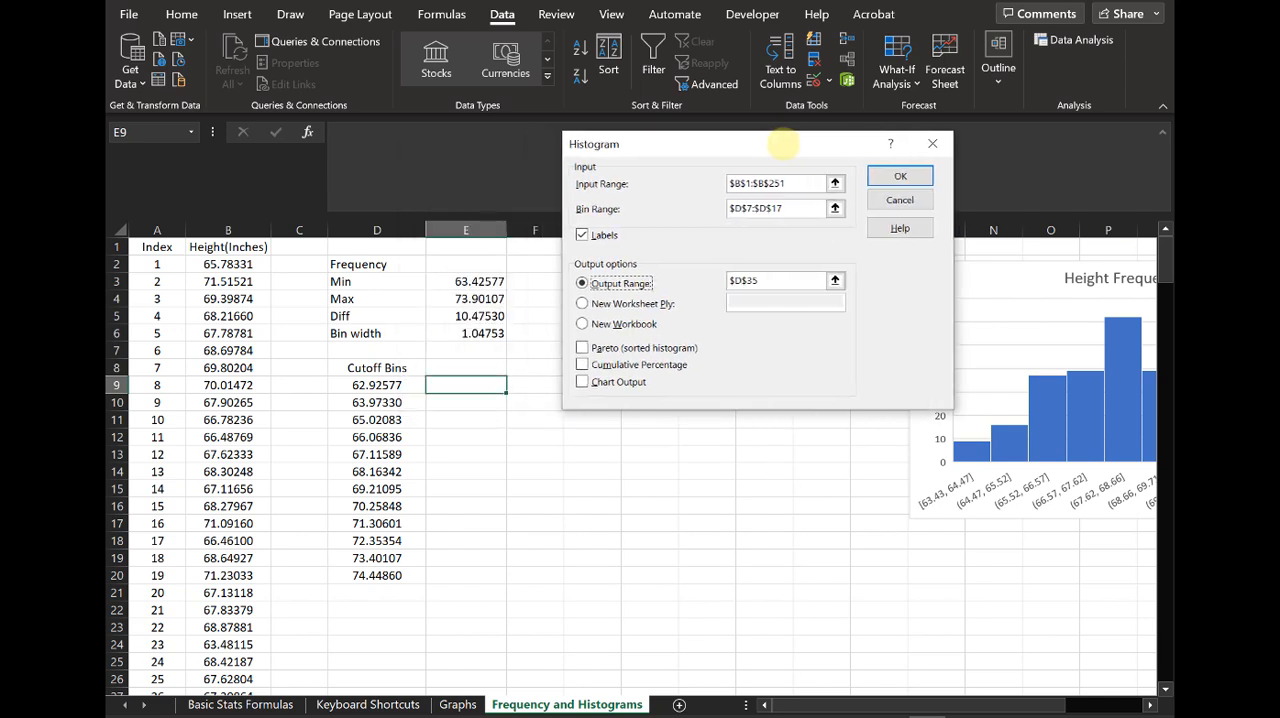
Step: Set the histogram's input range to the height column with its heading, $B$1:$B$251
click(815, 184)
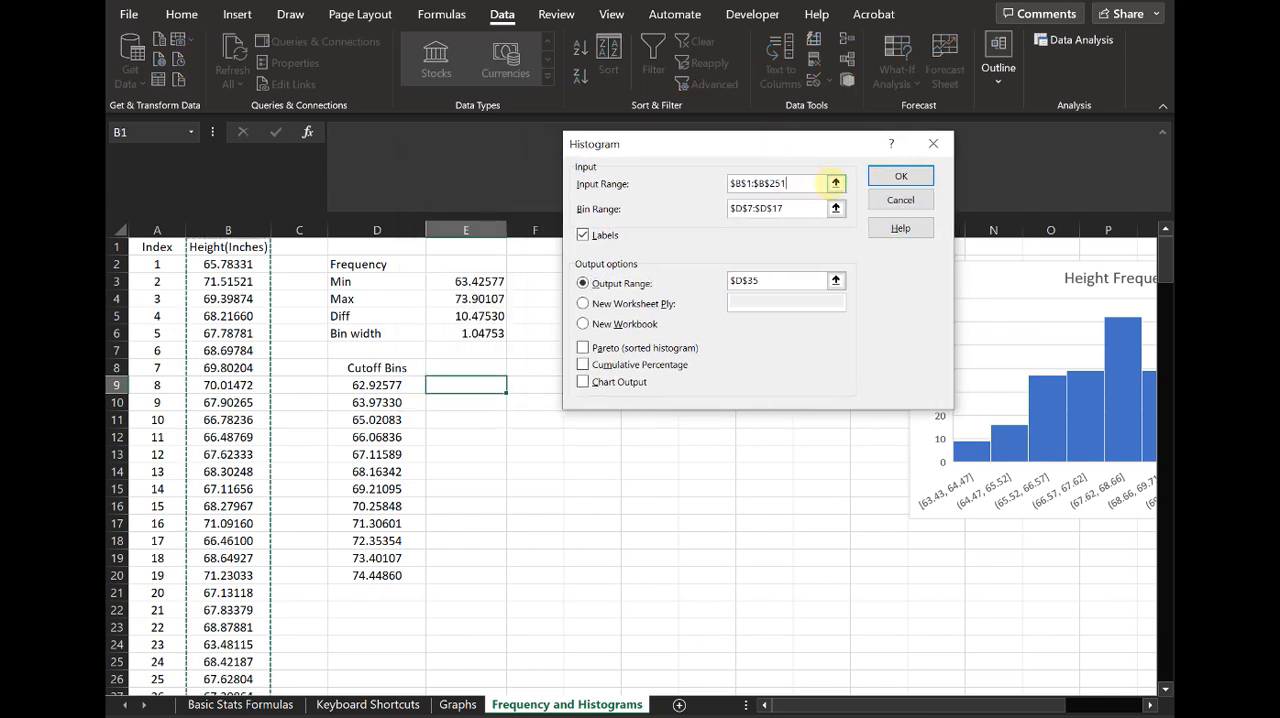
click(835, 183)
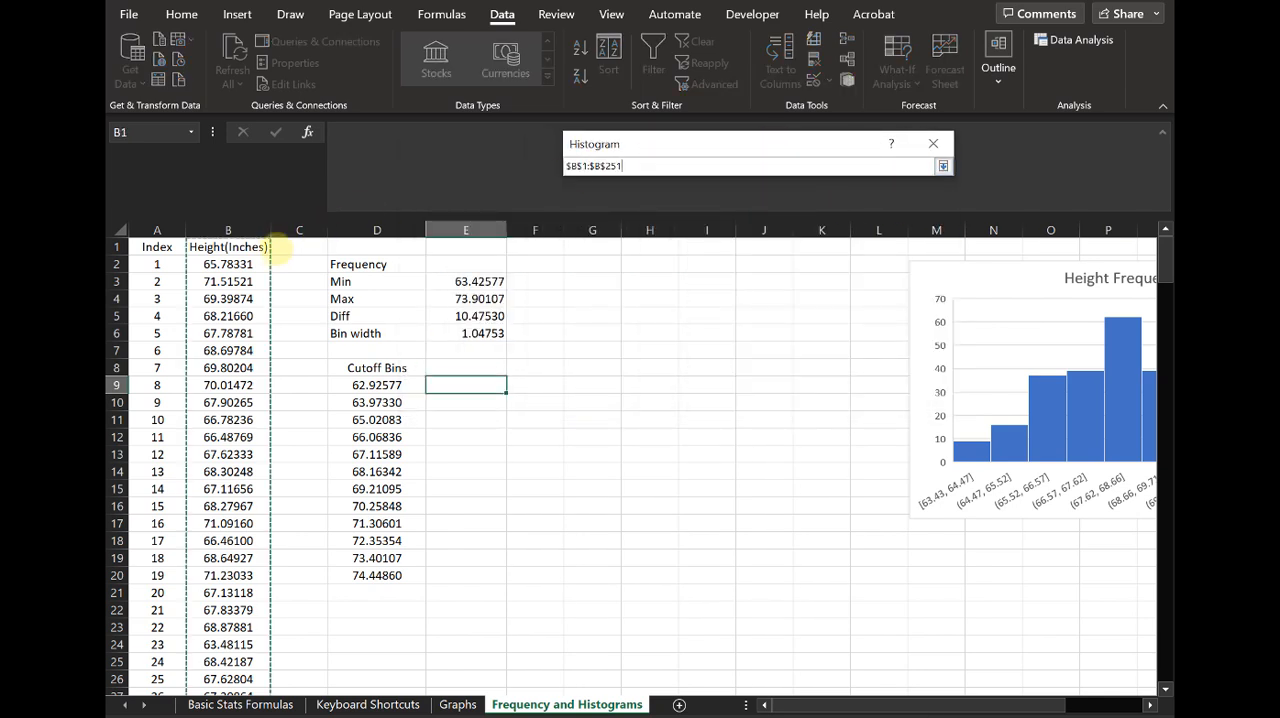
click(248, 246)
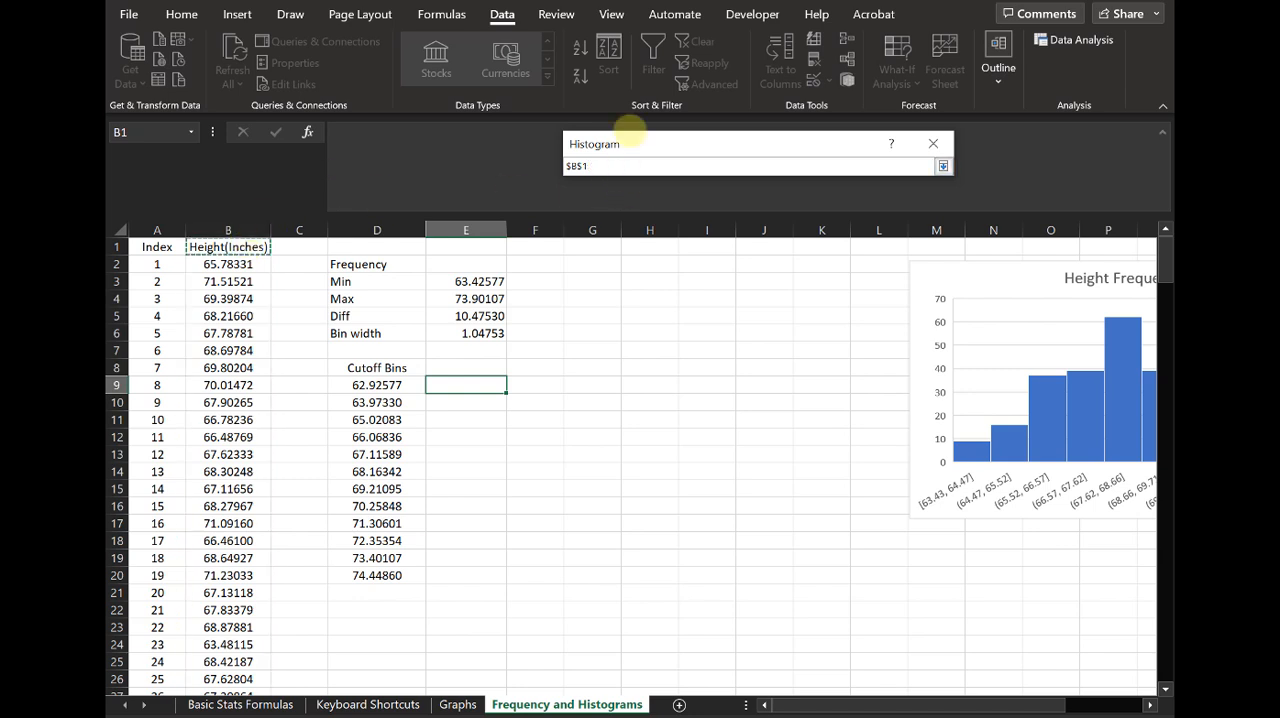
key(ctrl+shift+Down)
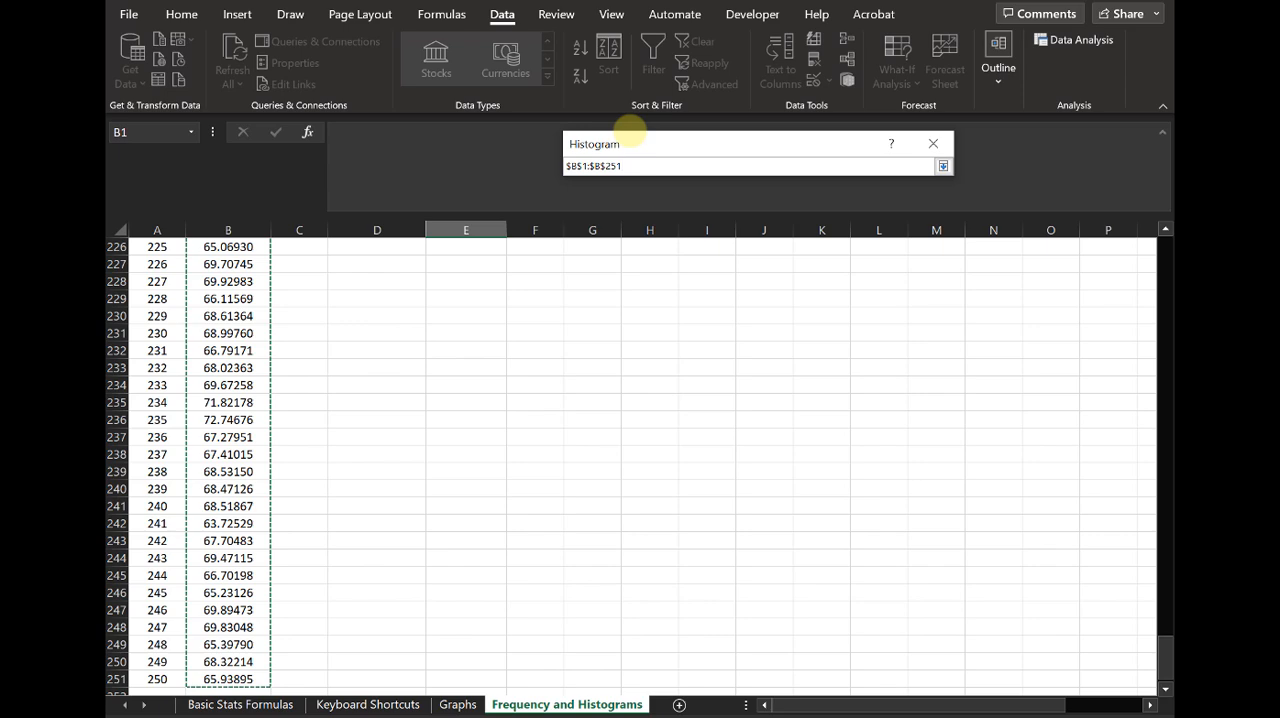
key(Return)
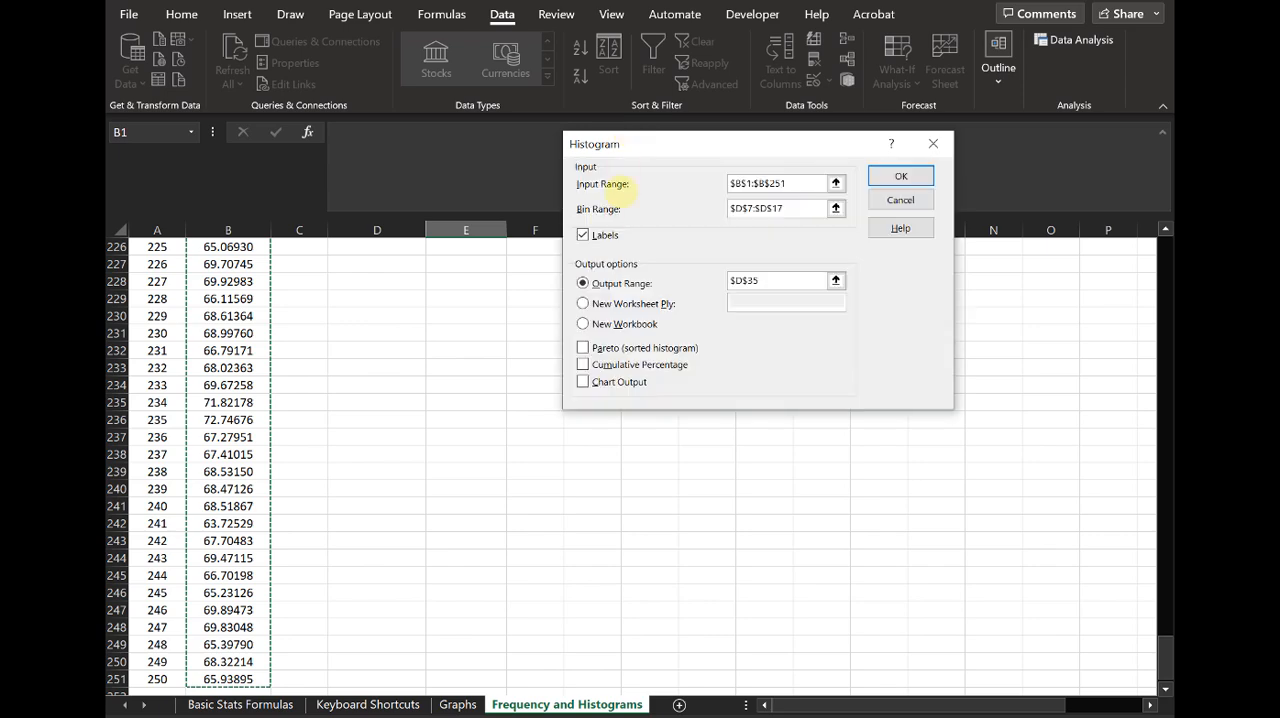
Step: Replace the histogram's bin range with the Cutoff Bins list including its heading, $D$8:$D$20
drag(1165, 660, 1165, 250)
drag(802, 207, 598, 206)
key(BackSpace)
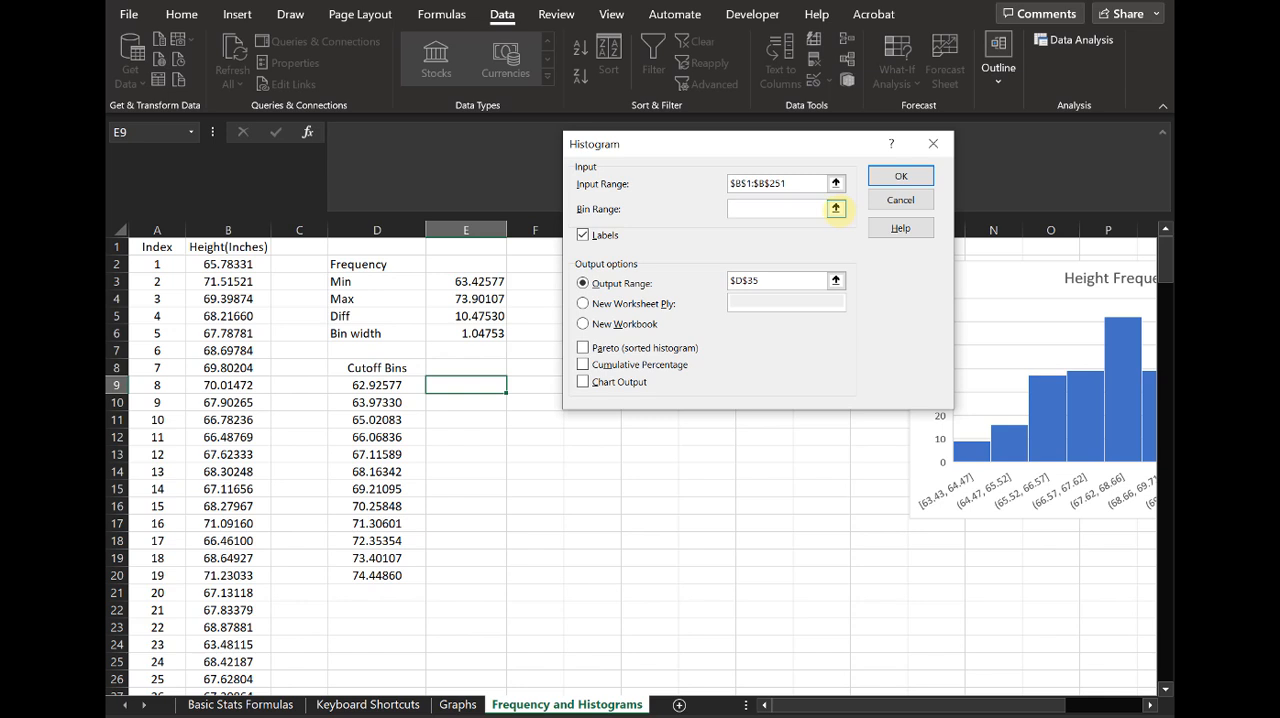
click(836, 208)
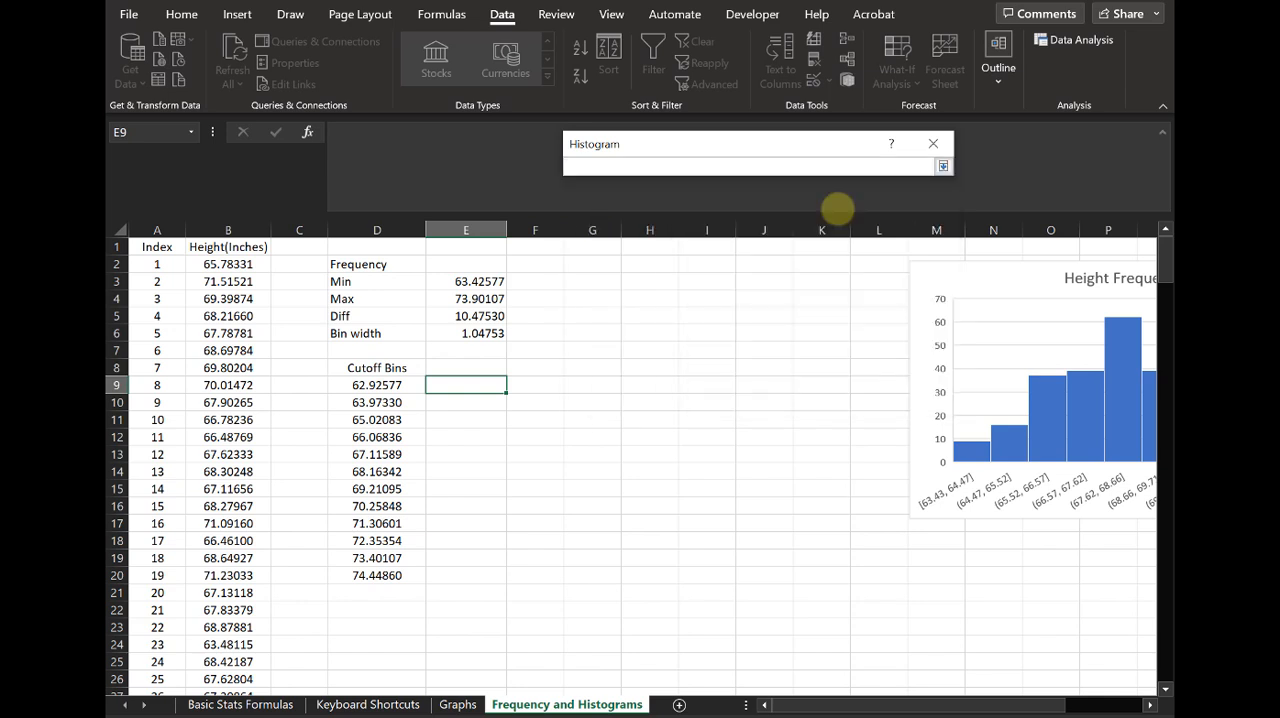
drag(377, 367, 383, 577)
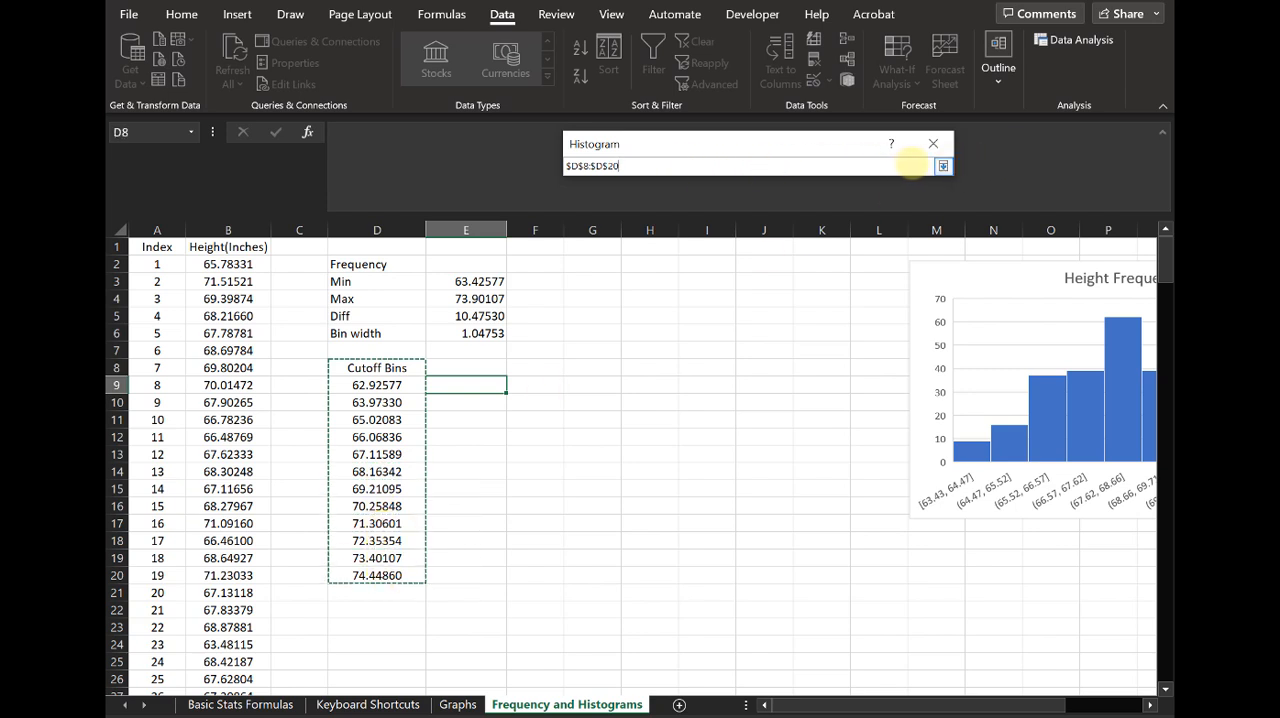
click(942, 166)
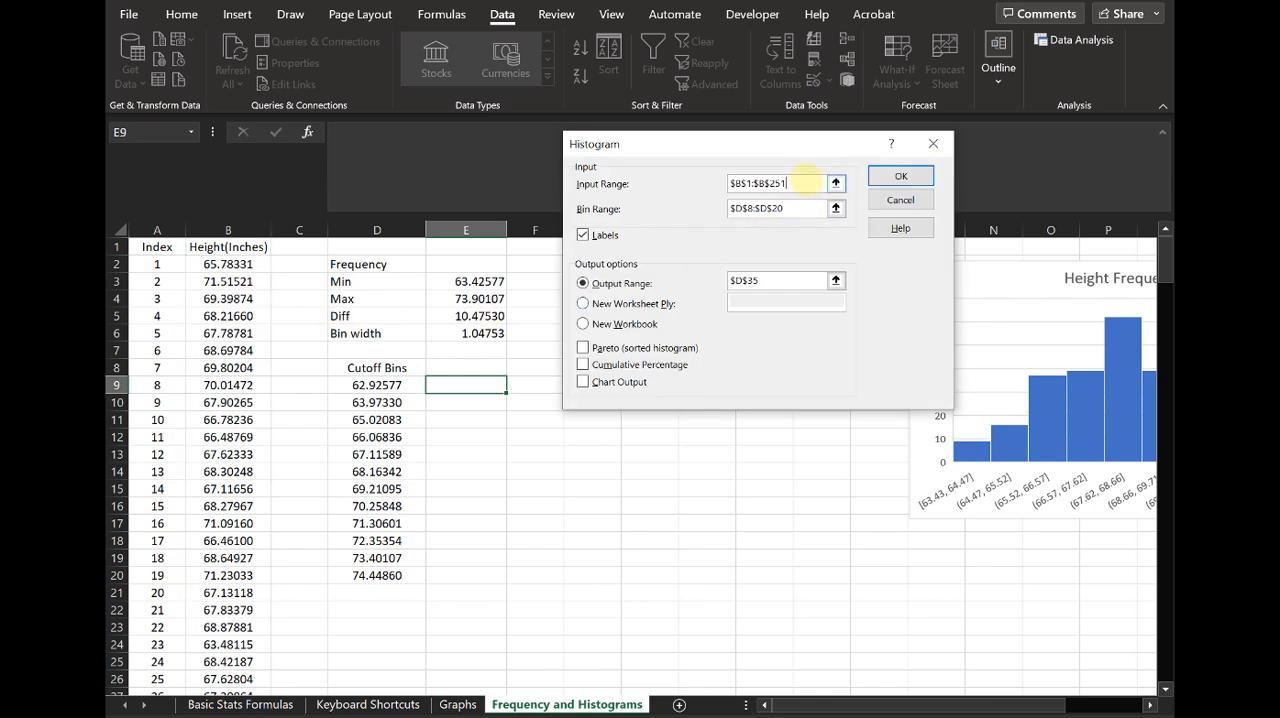
click(836, 183)
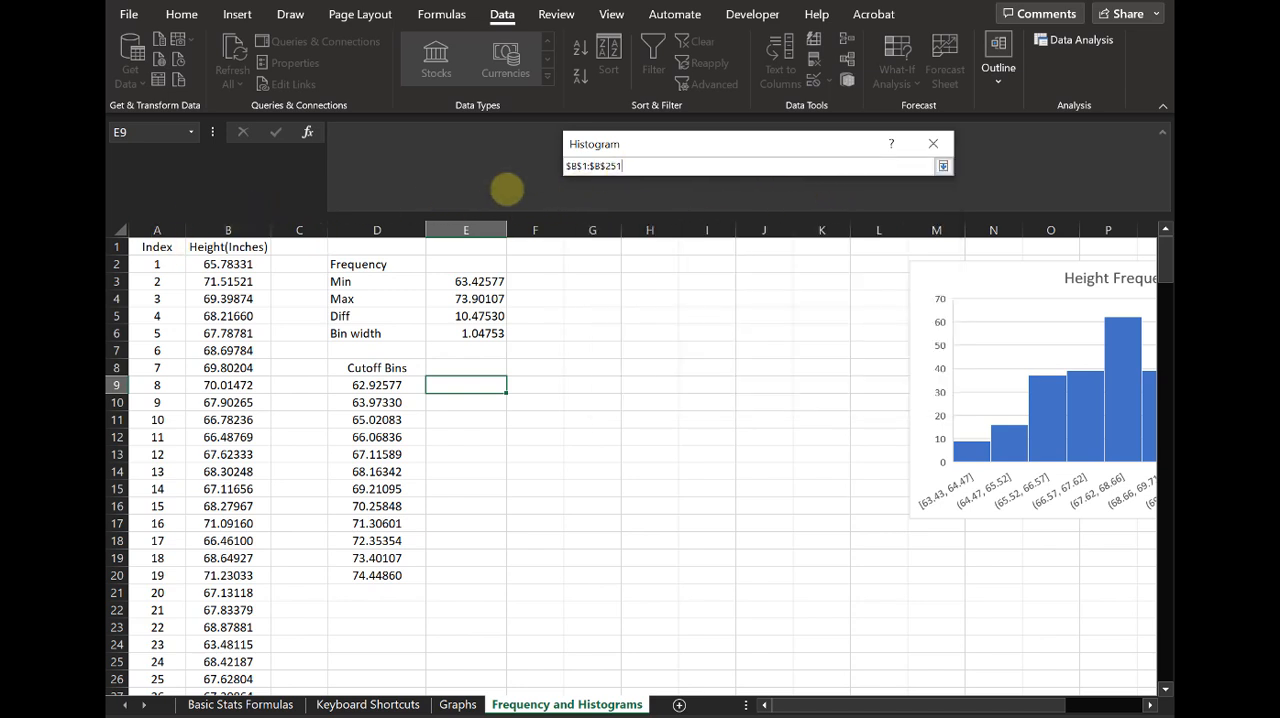
click(238, 248)
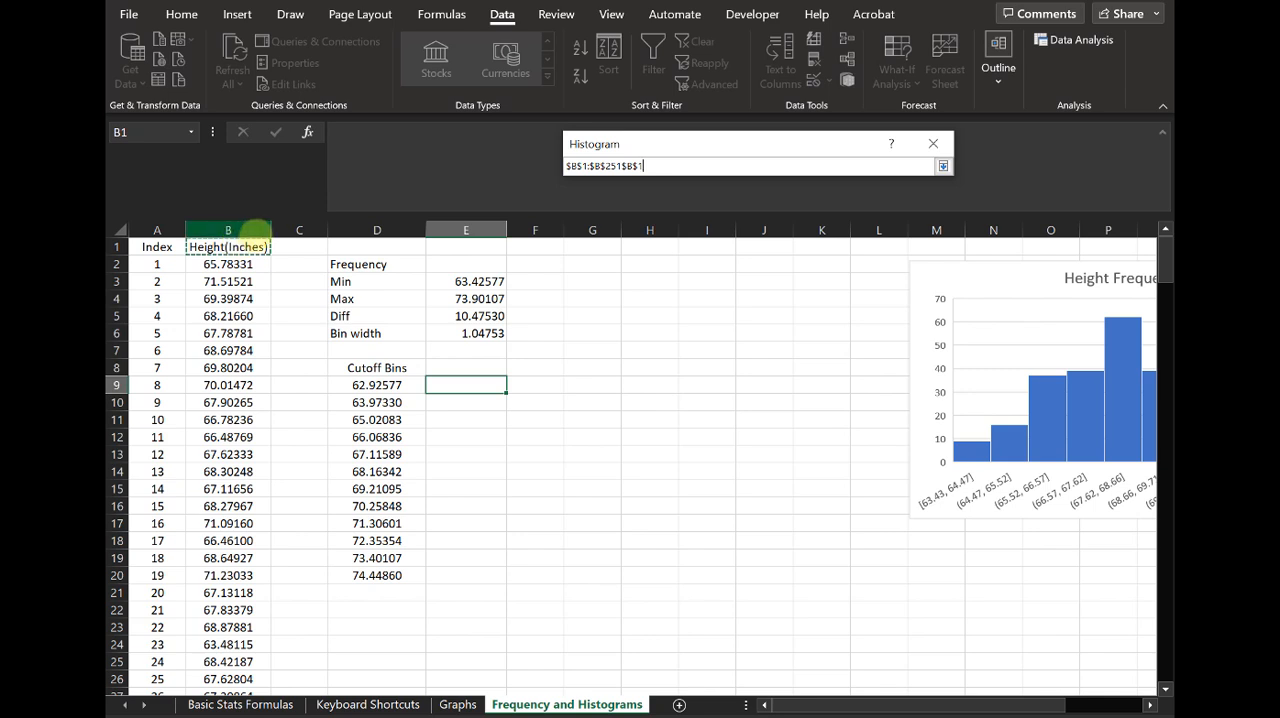
key(Return)
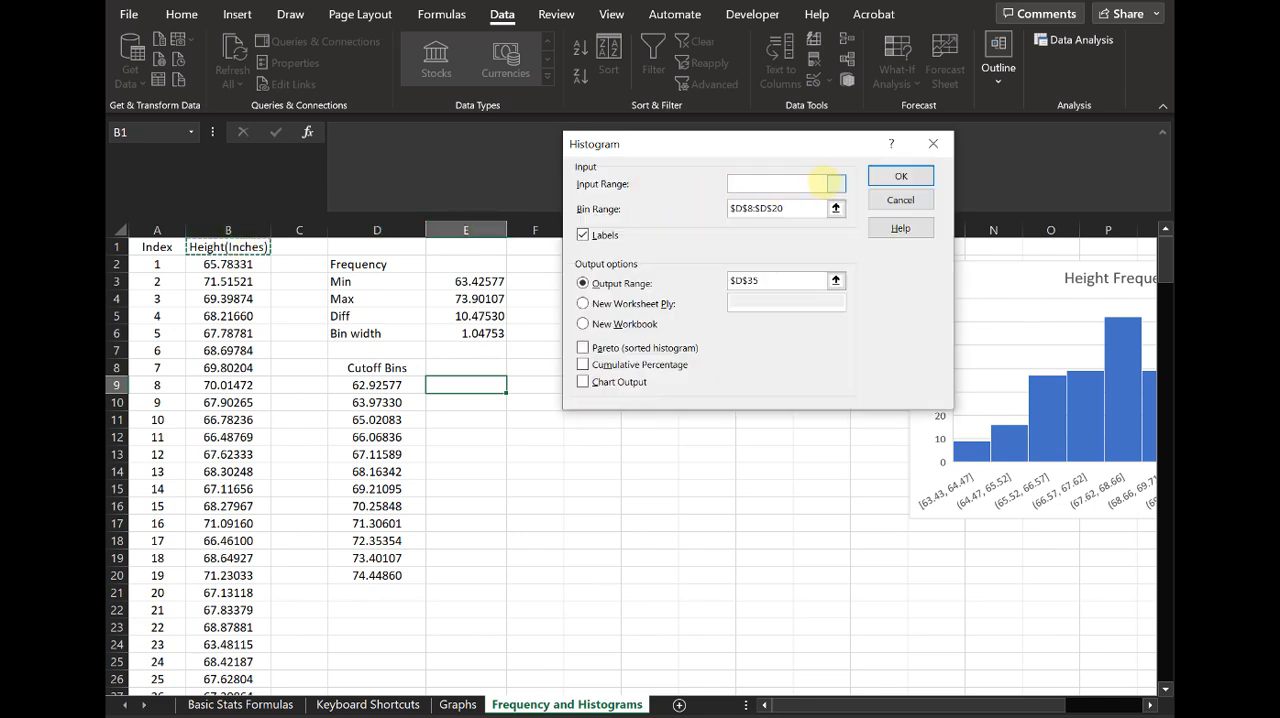
key(BackSpace)
key(BackSpace)
key(BackSpace)
key(BackSpace)
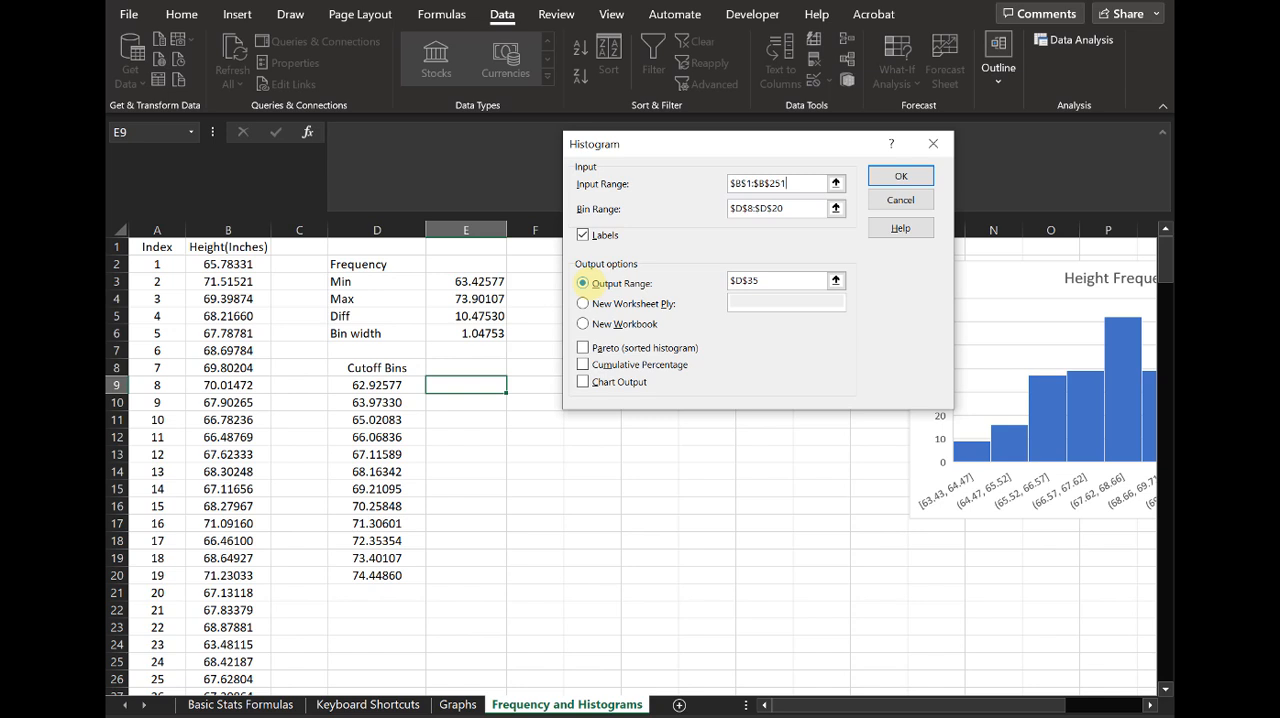
Step: Send the histogram output to a range on the current sheet starting at cell $D$22
click(583, 303)
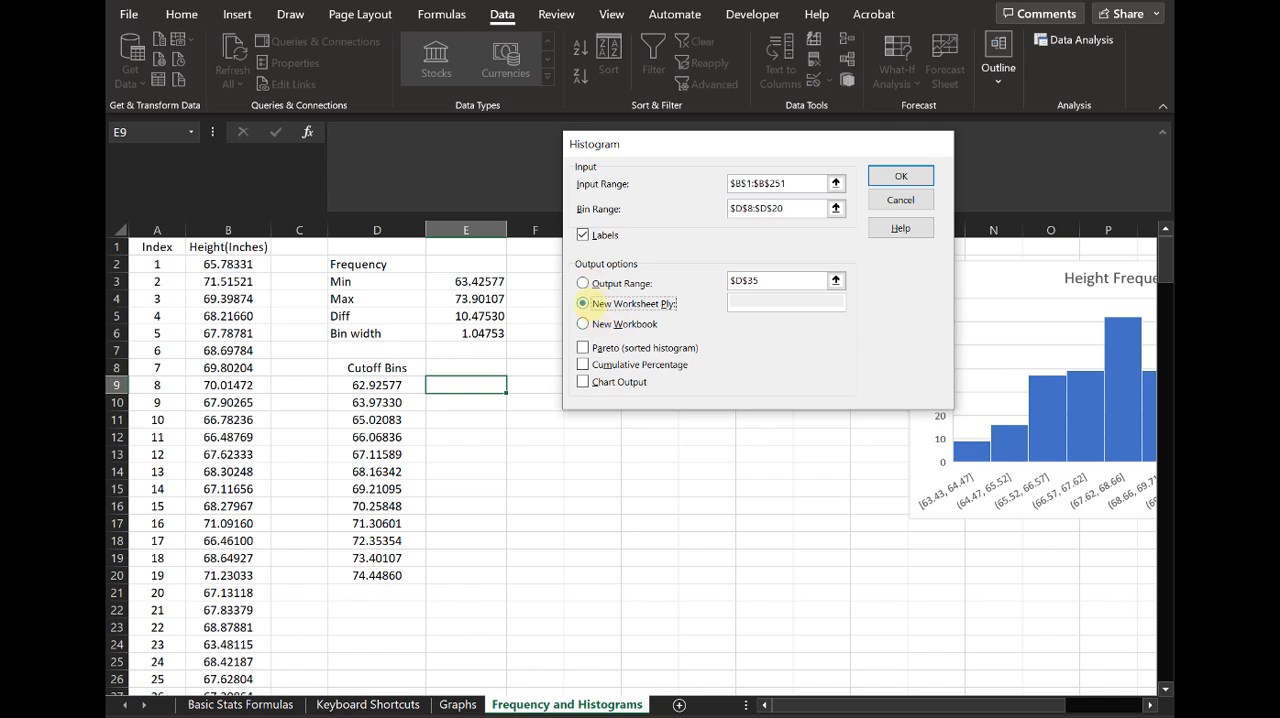
click(578, 278)
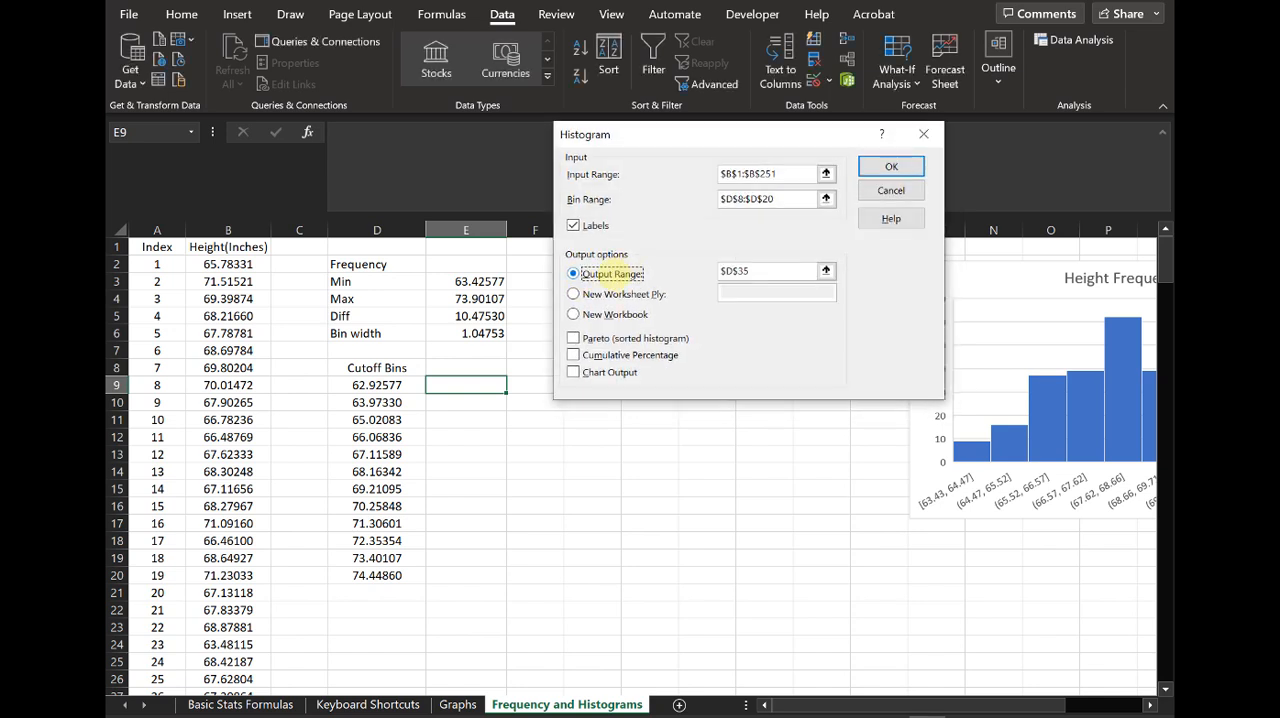
click(826, 271)
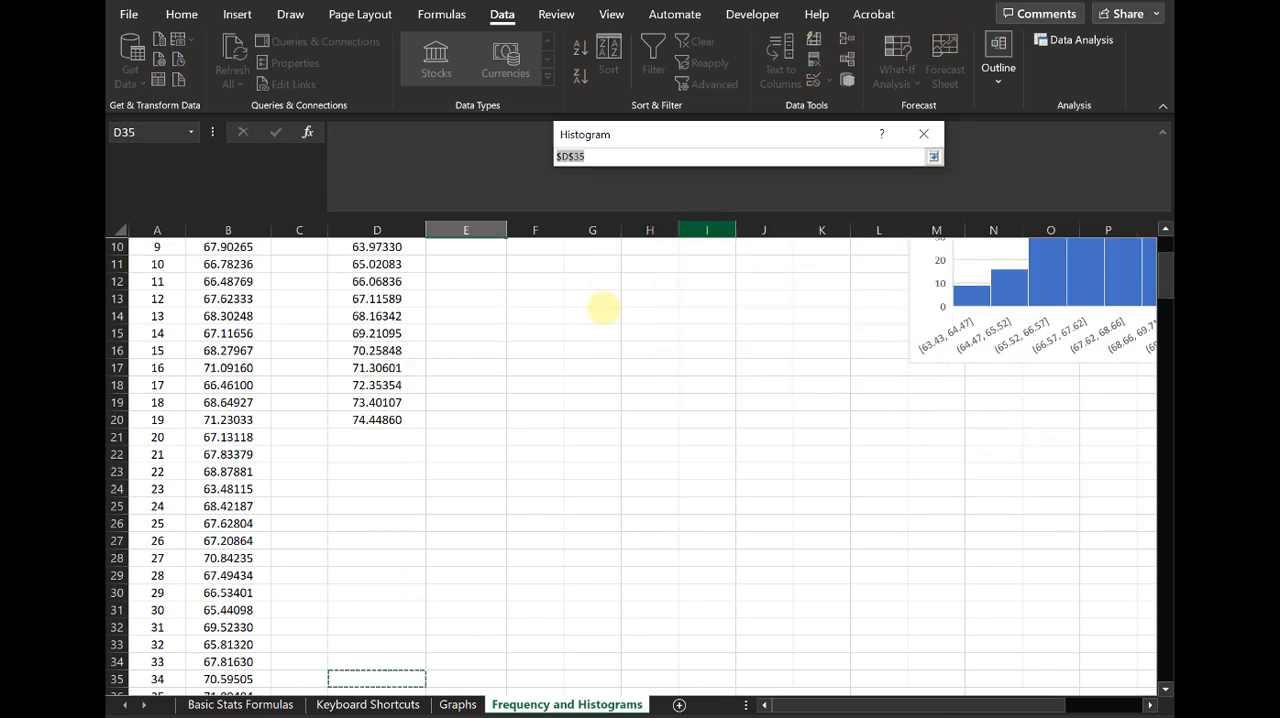
click(933, 156)
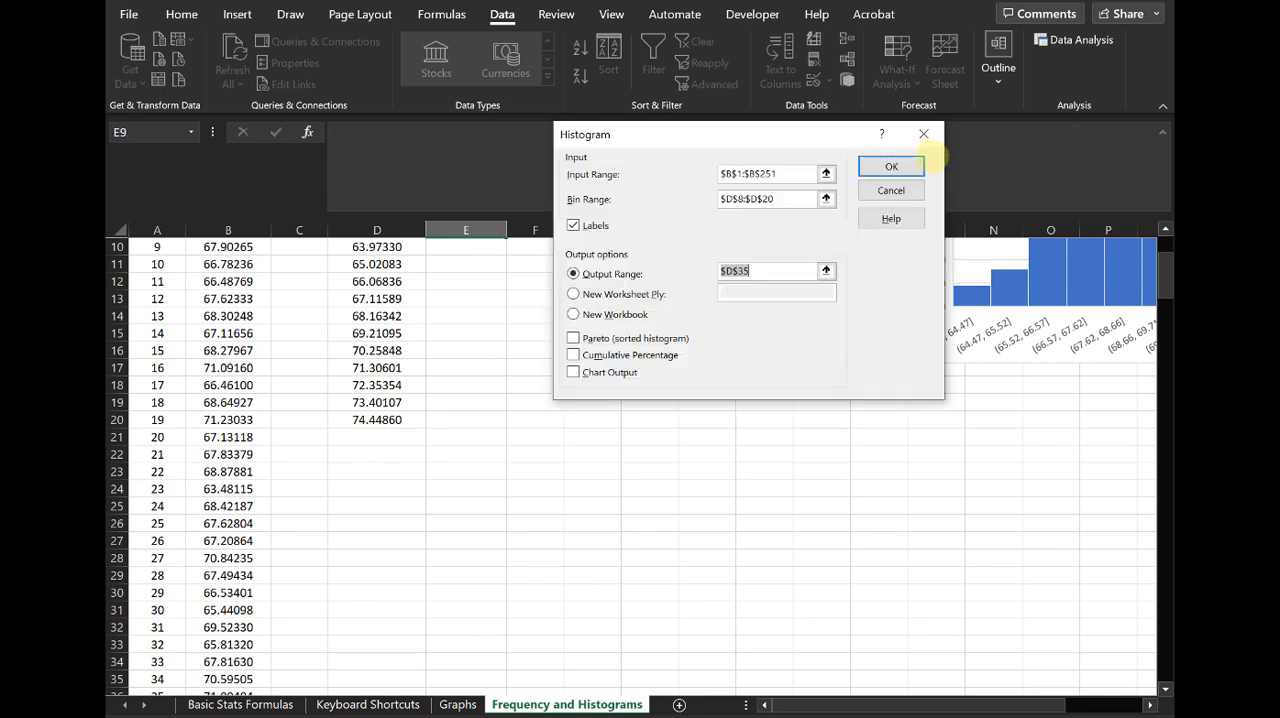
click(826, 271)
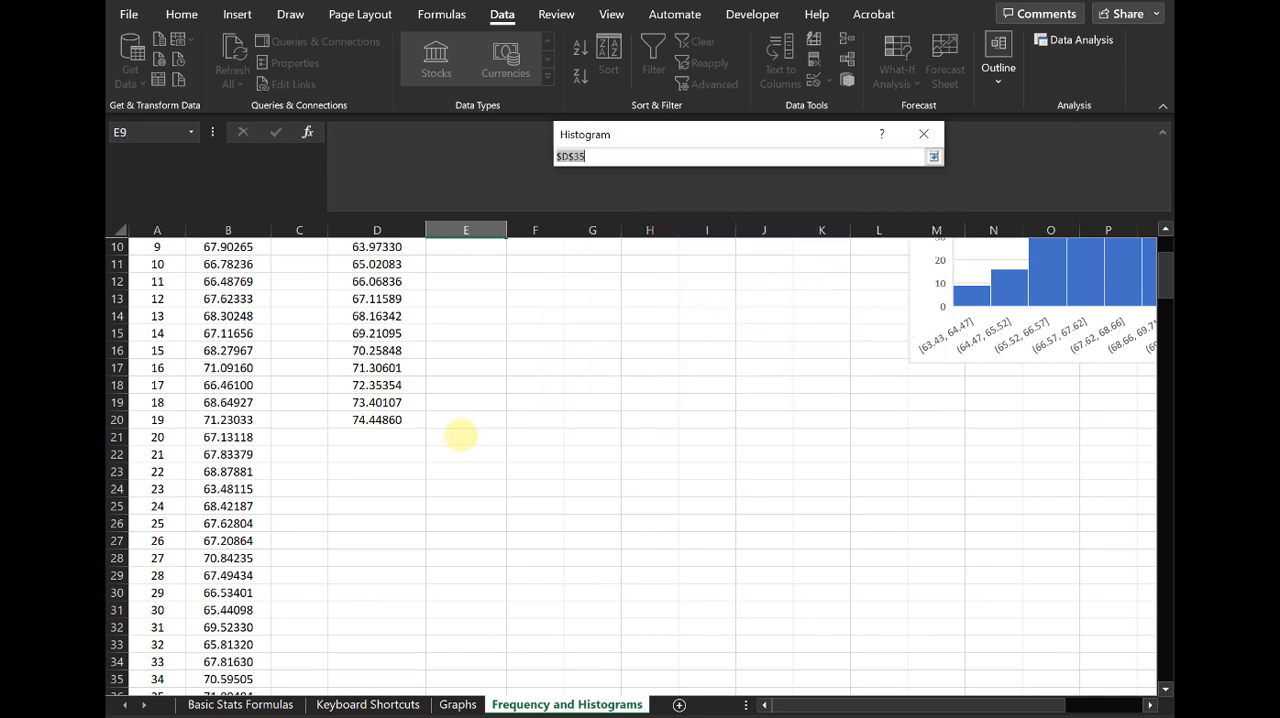
click(388, 456)
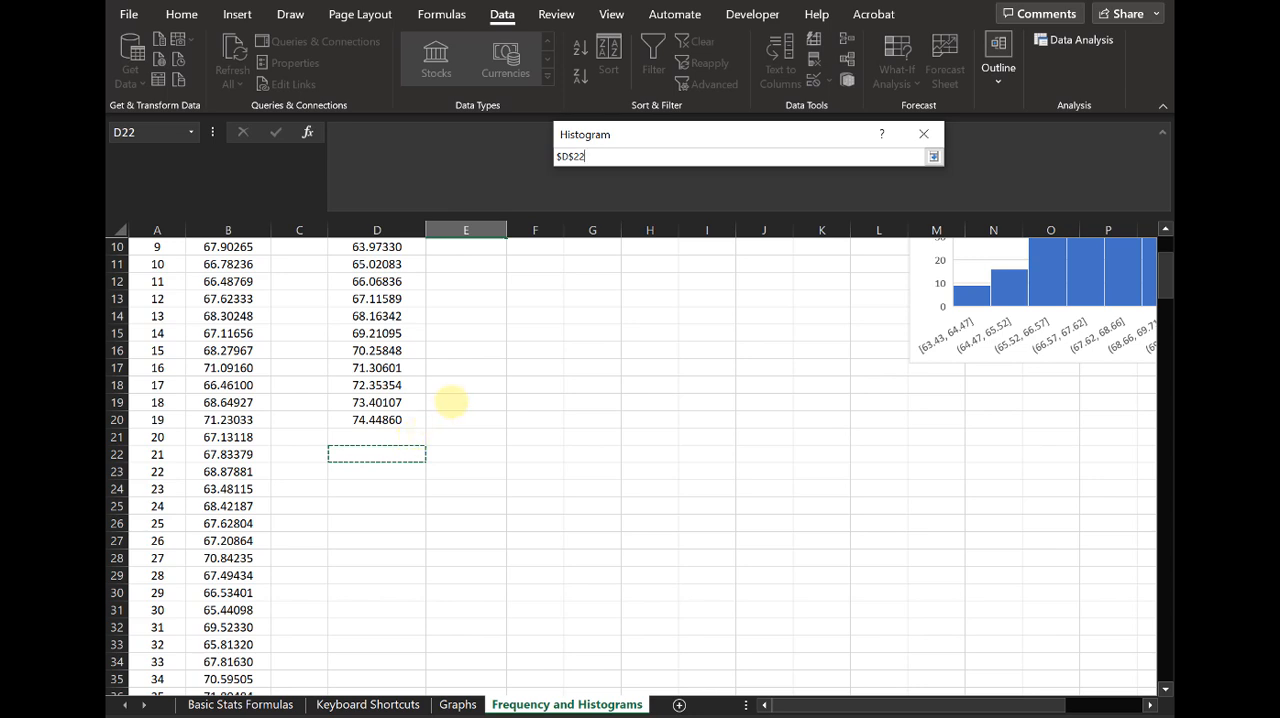
click(932, 157)
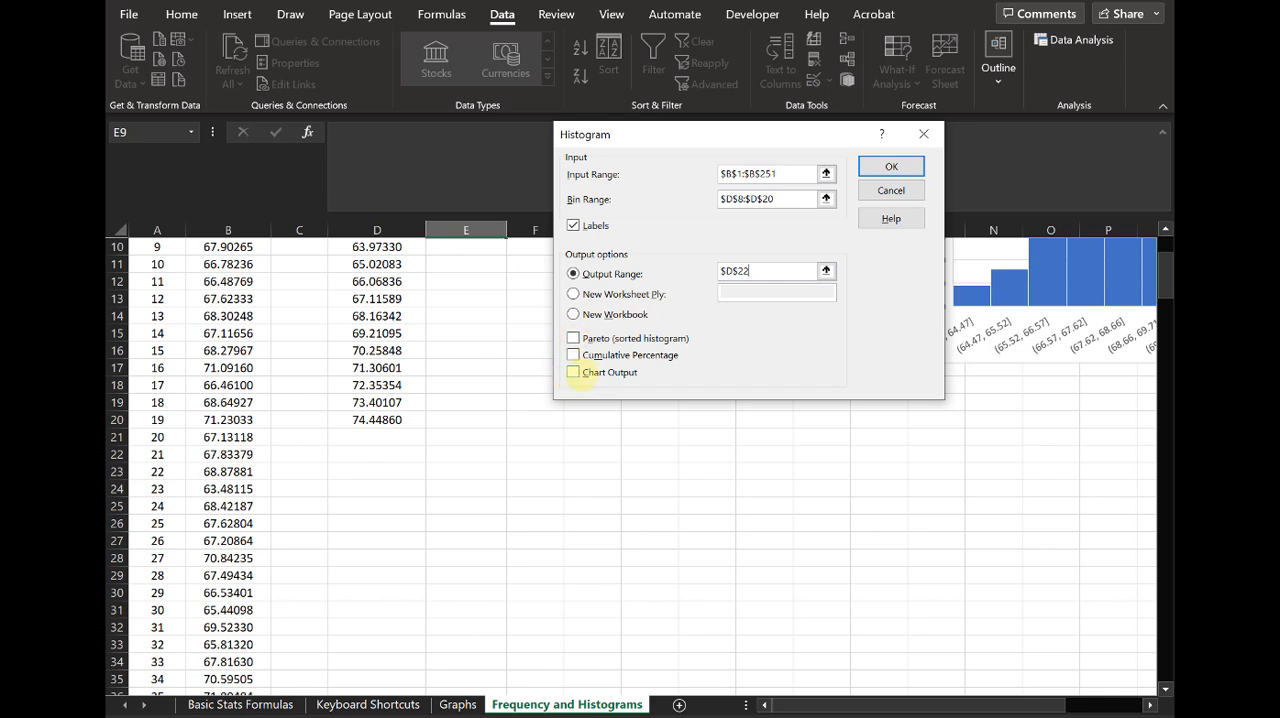
Step: Enable Pareto (sorted histogram), Cumulative Percentage and Chart Output, and generate the histogram
click(575, 339)
click(573, 355)
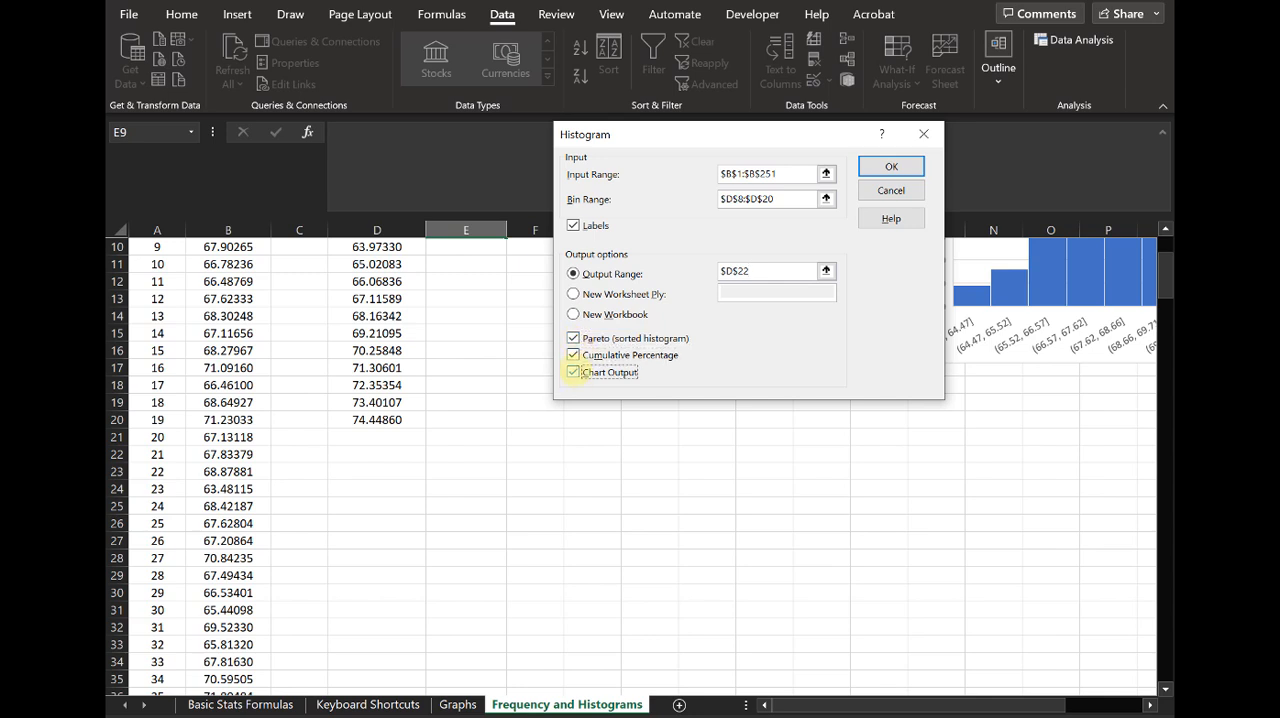
click(572, 372)
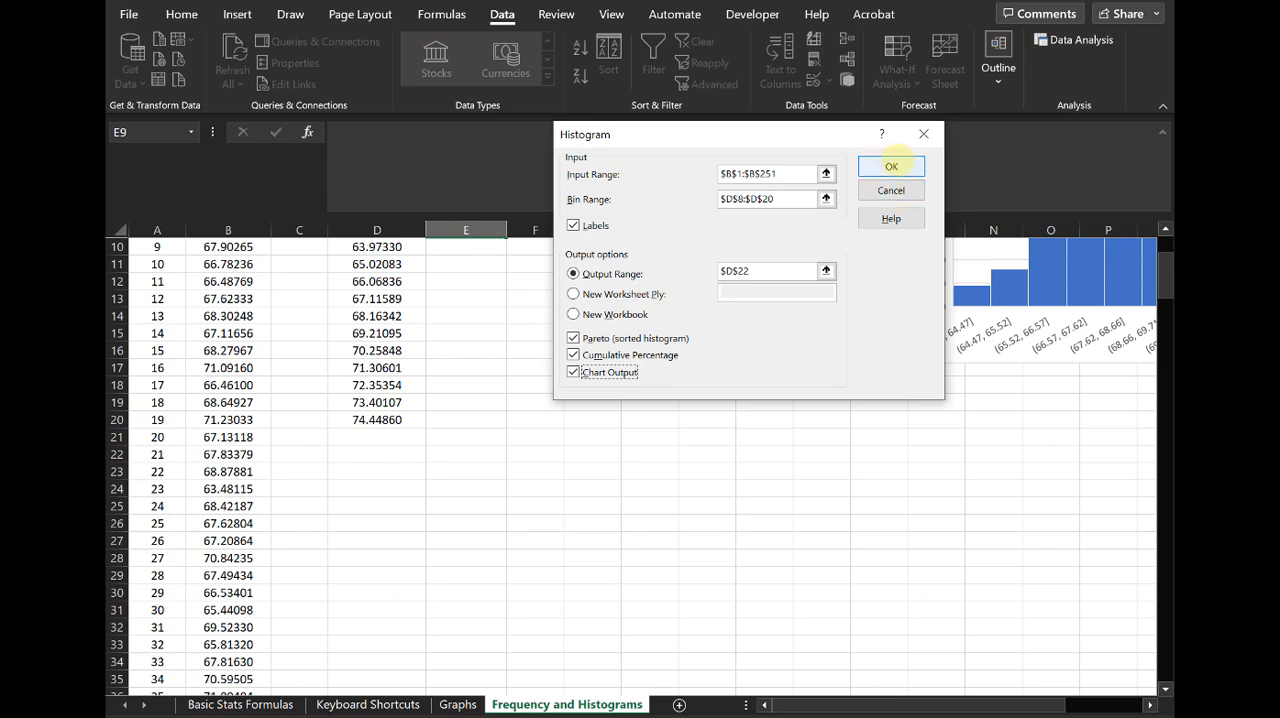
click(891, 166)
click(619, 383)
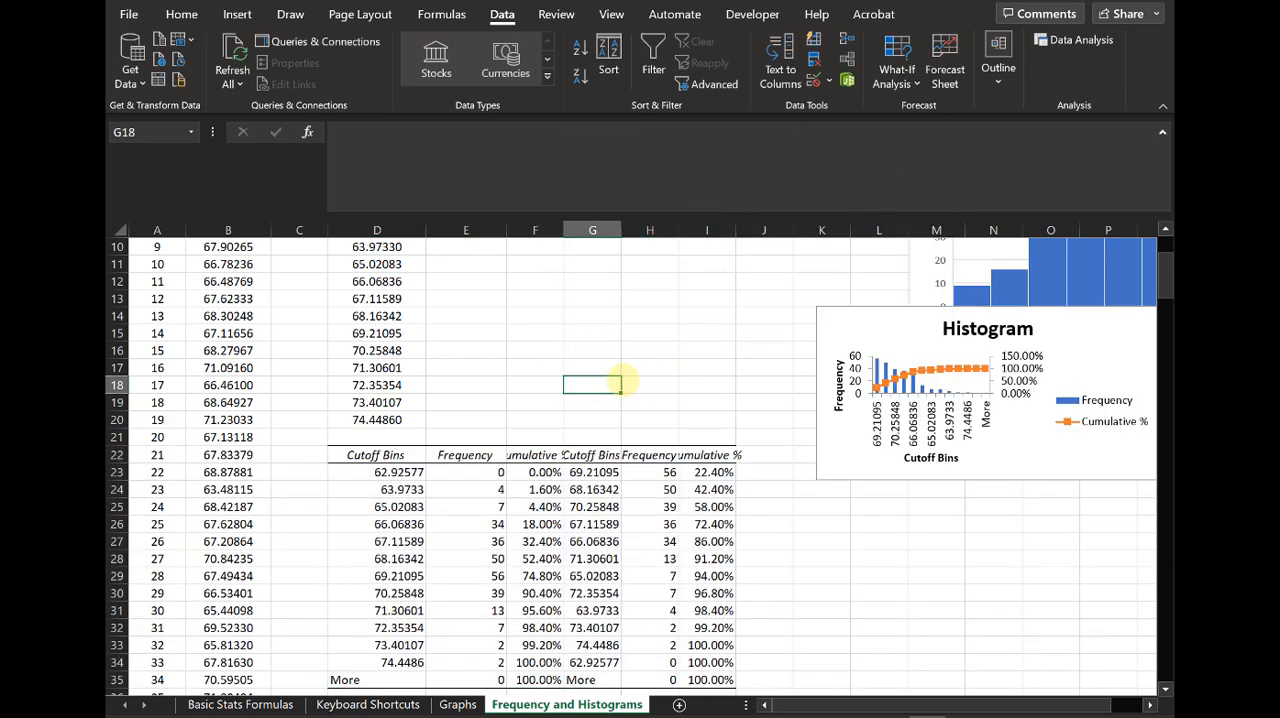
Step: Move the Histogram chart down so it sits beside the output tables, clear of the Height Frequency chart
scroll(632, 378, down, 2)
scroll(778, 345, up, 2)
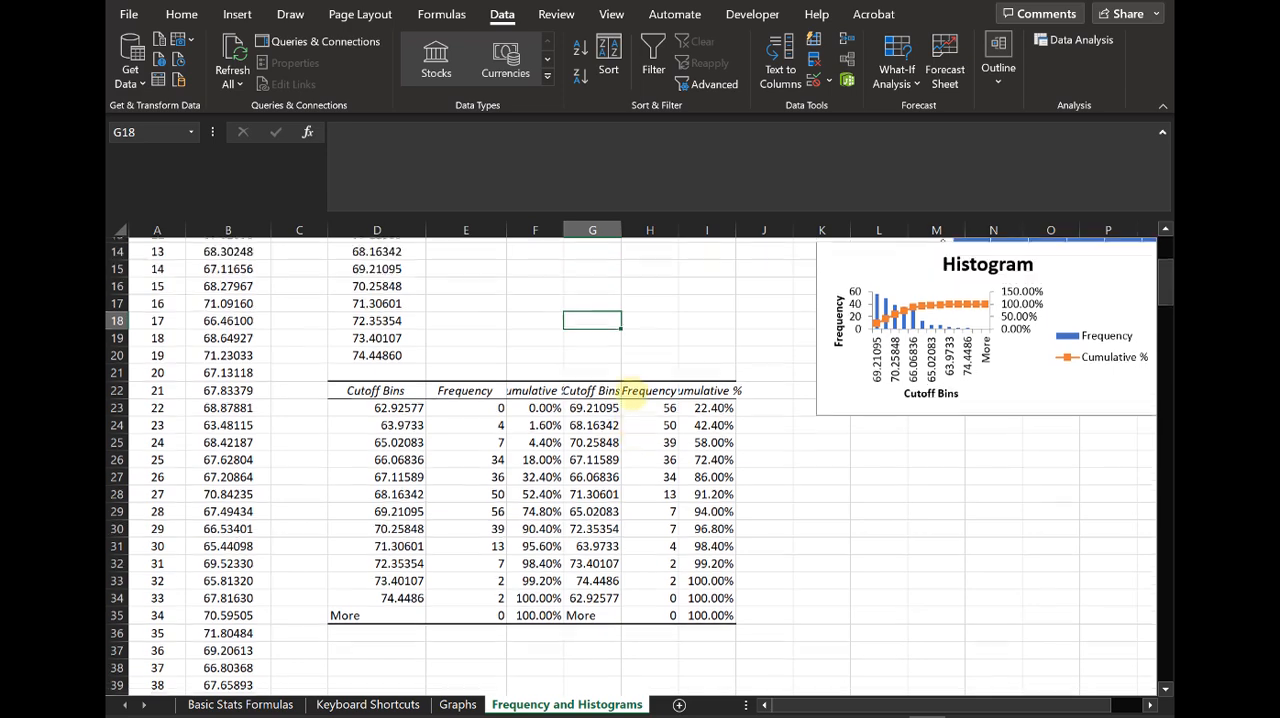
drag(839, 324, 845, 450)
click(592, 348)
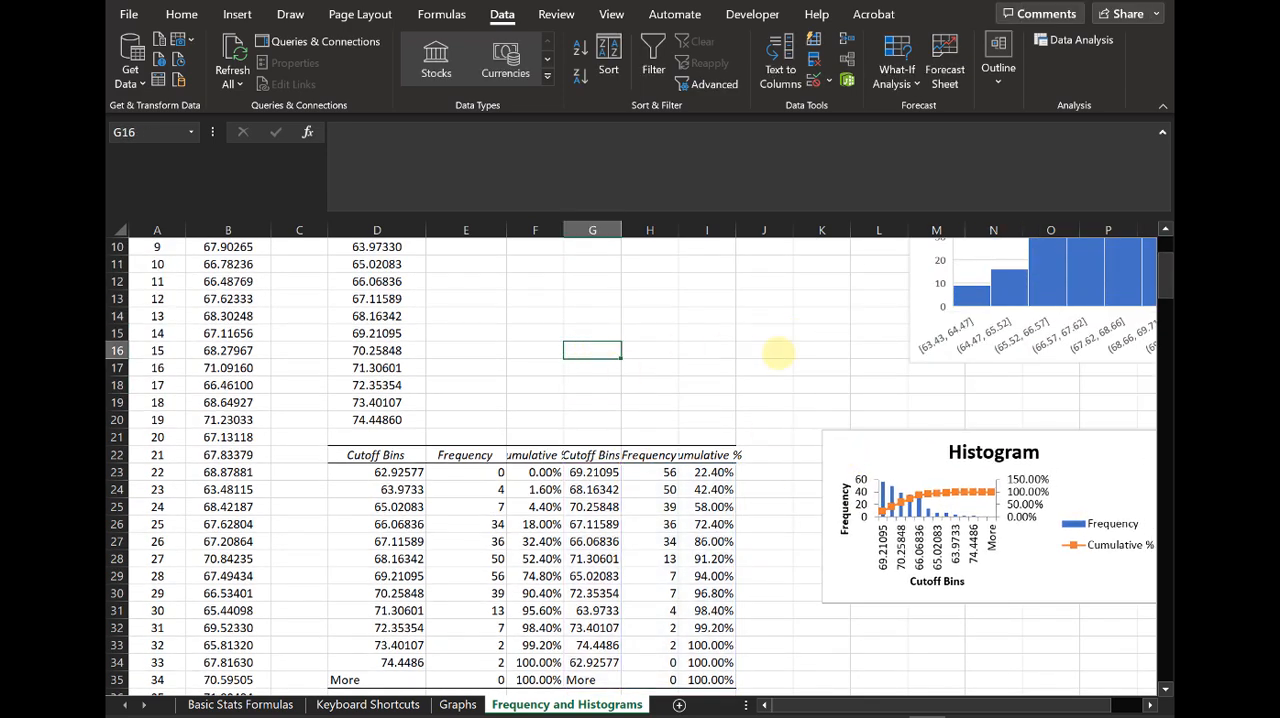
scroll(776, 346, up, 3)
scroll(800, 345, down, 6)
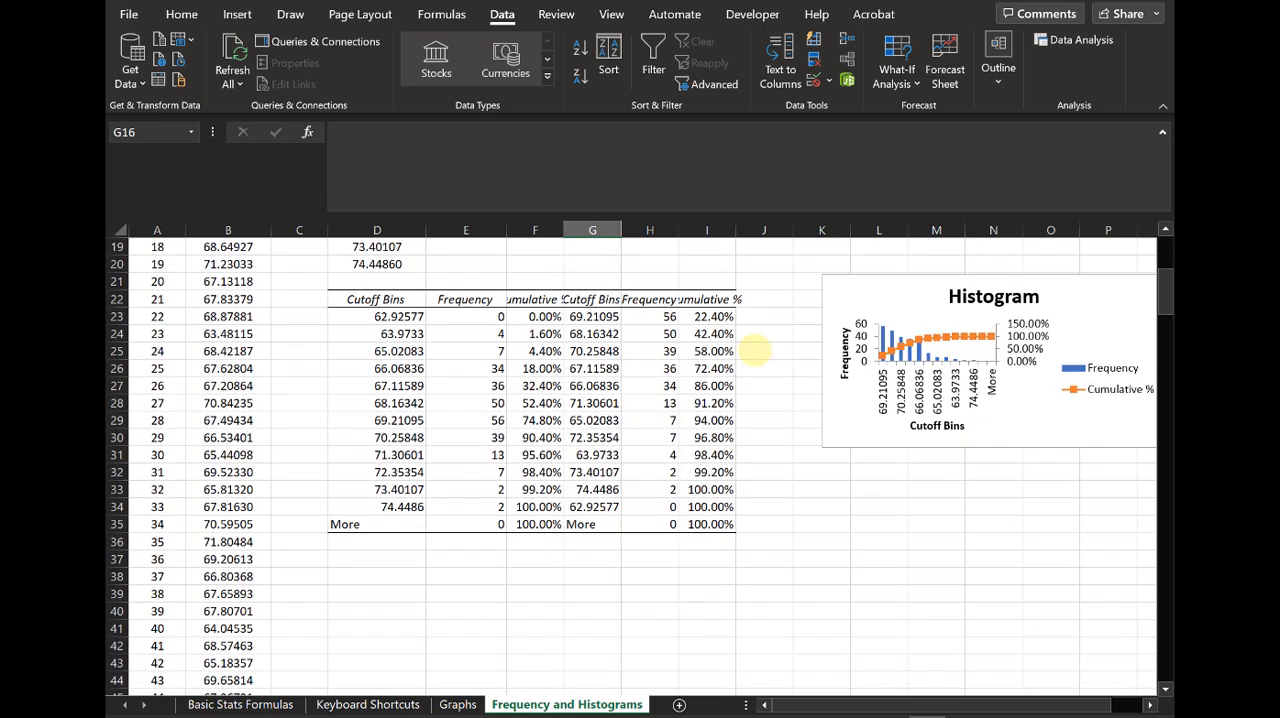
Step: Widen columns F through I so the Cumulative %, Cutoff Bins and Frequency headings fit
click(543, 229)
drag(565, 231, 592, 231)
click(651, 229)
drag(671, 231, 883, 229)
click(740, 229)
click(830, 229)
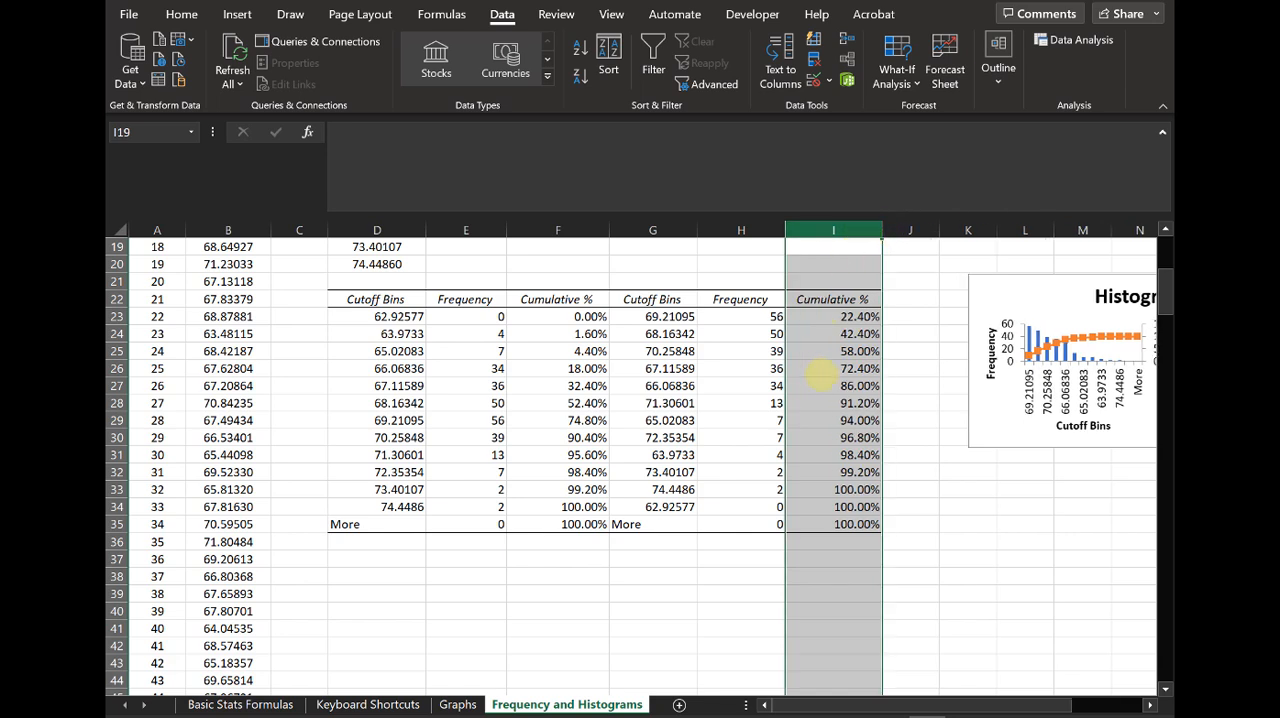
click(818, 370)
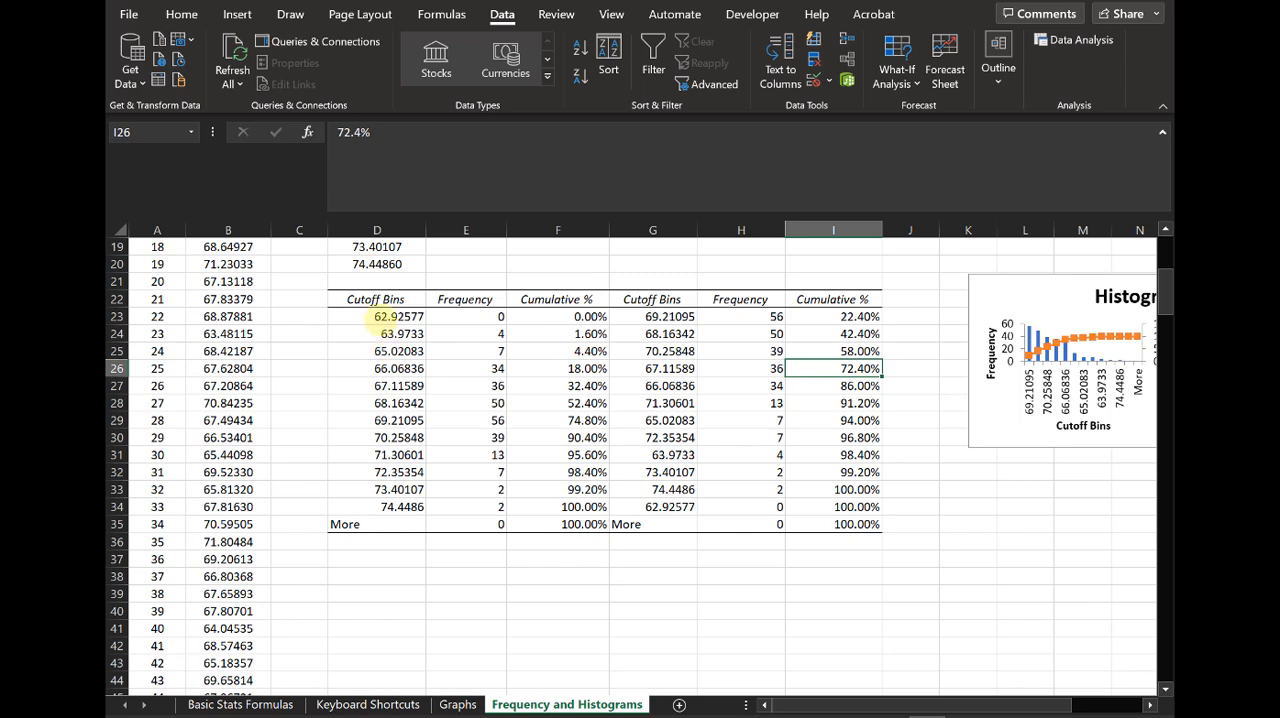
Step: Examine how the first three cutoff bins in the unsorted output table pair with their frequencies, and review its Cumulative % column
click(384, 316)
scroll(410, 351, up, 4)
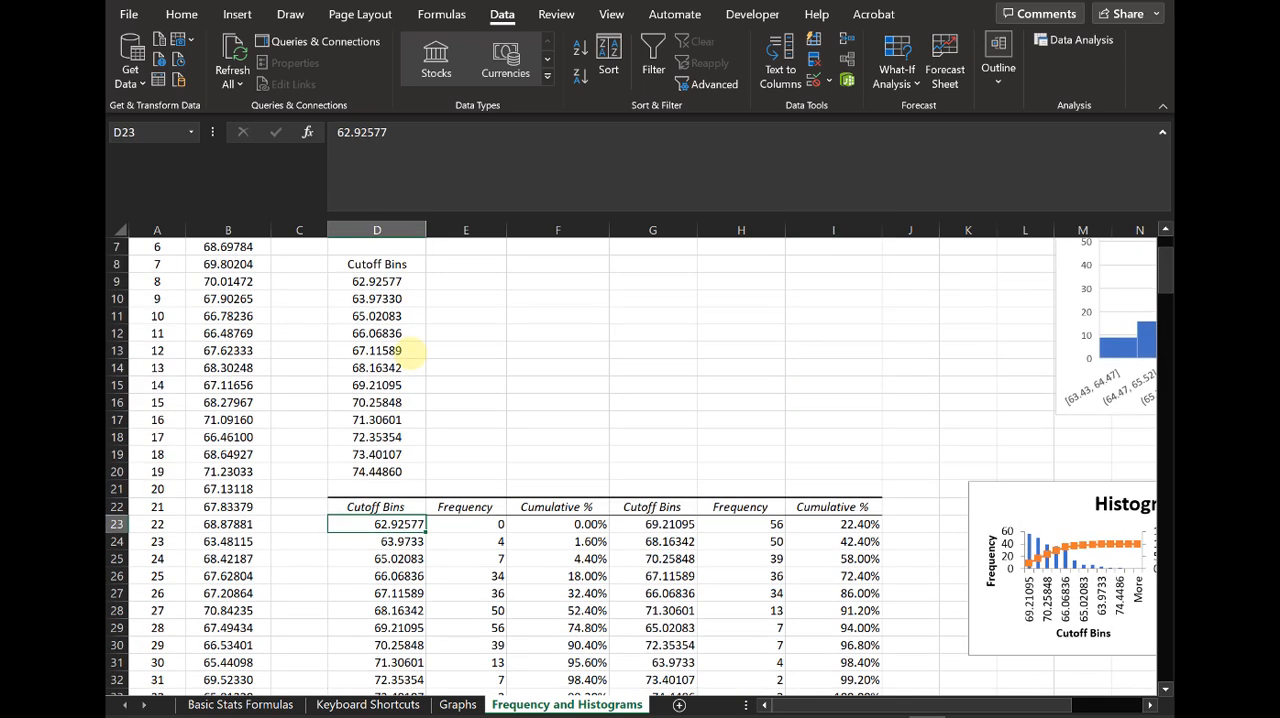
scroll(378, 480, down, 2)
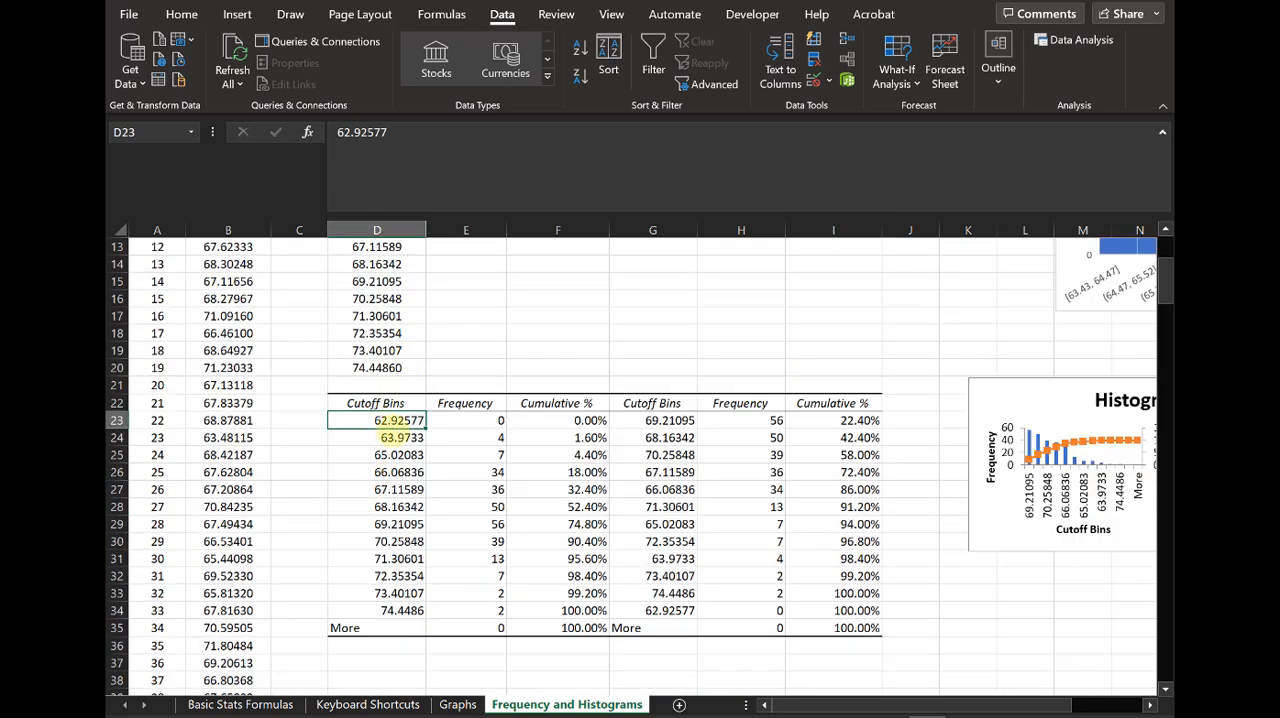
click(410, 437)
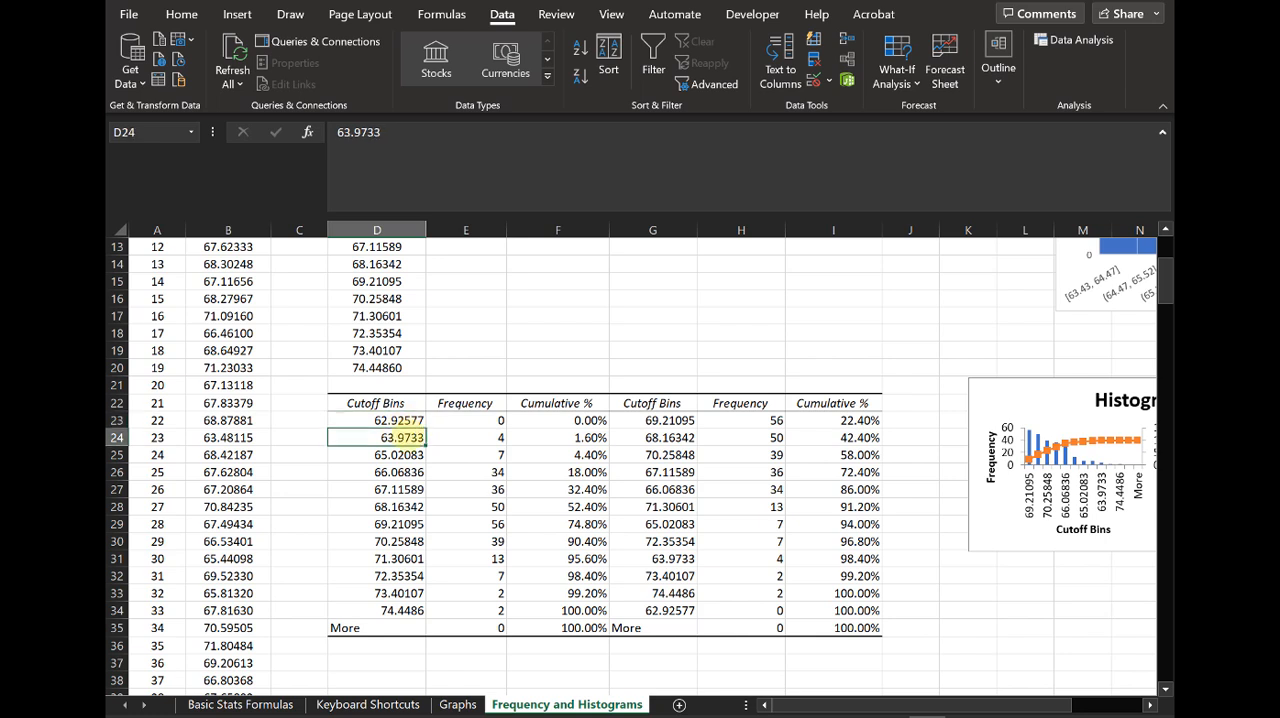
click(412, 420)
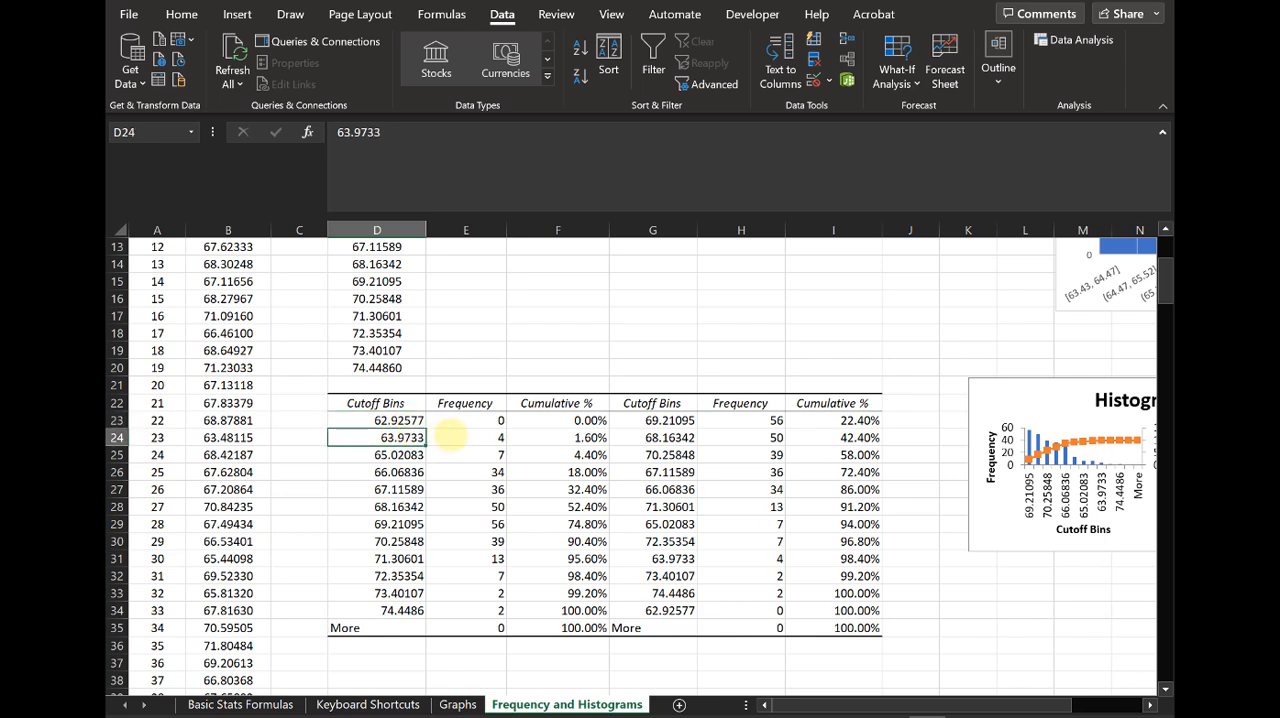
click(486, 437)
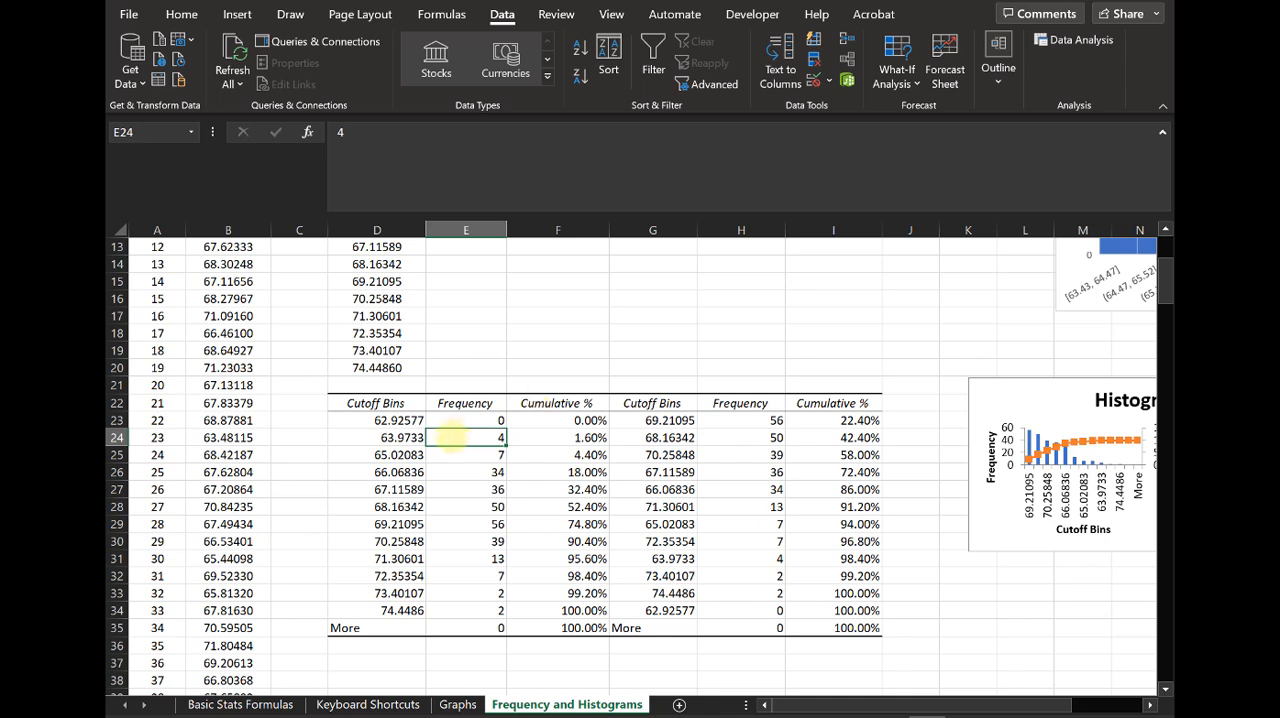
click(413, 437)
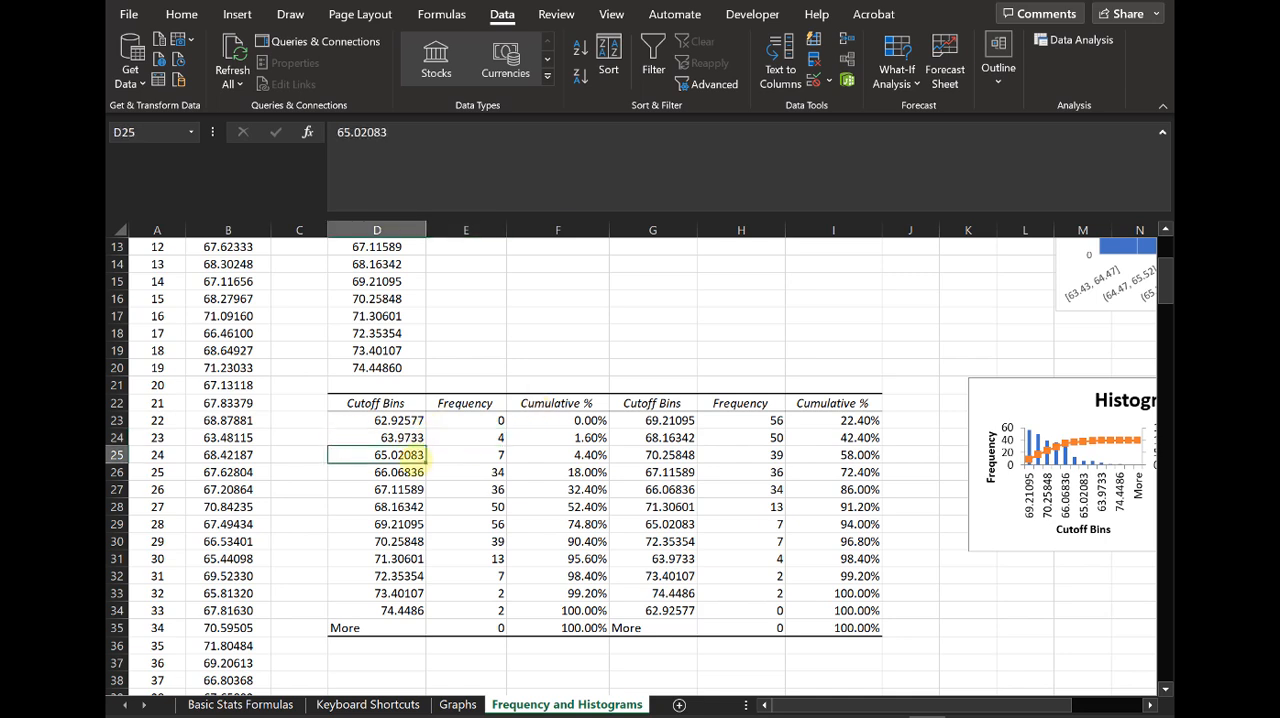
click(488, 455)
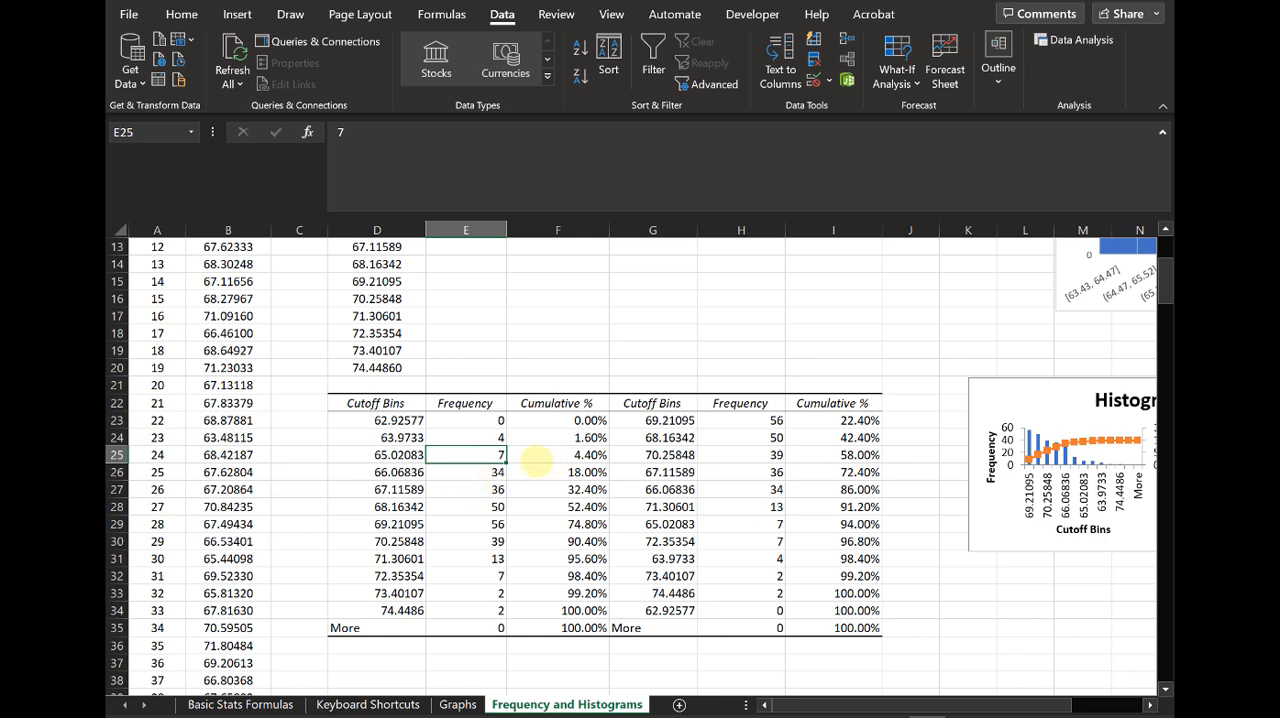
drag(582, 424, 608, 604)
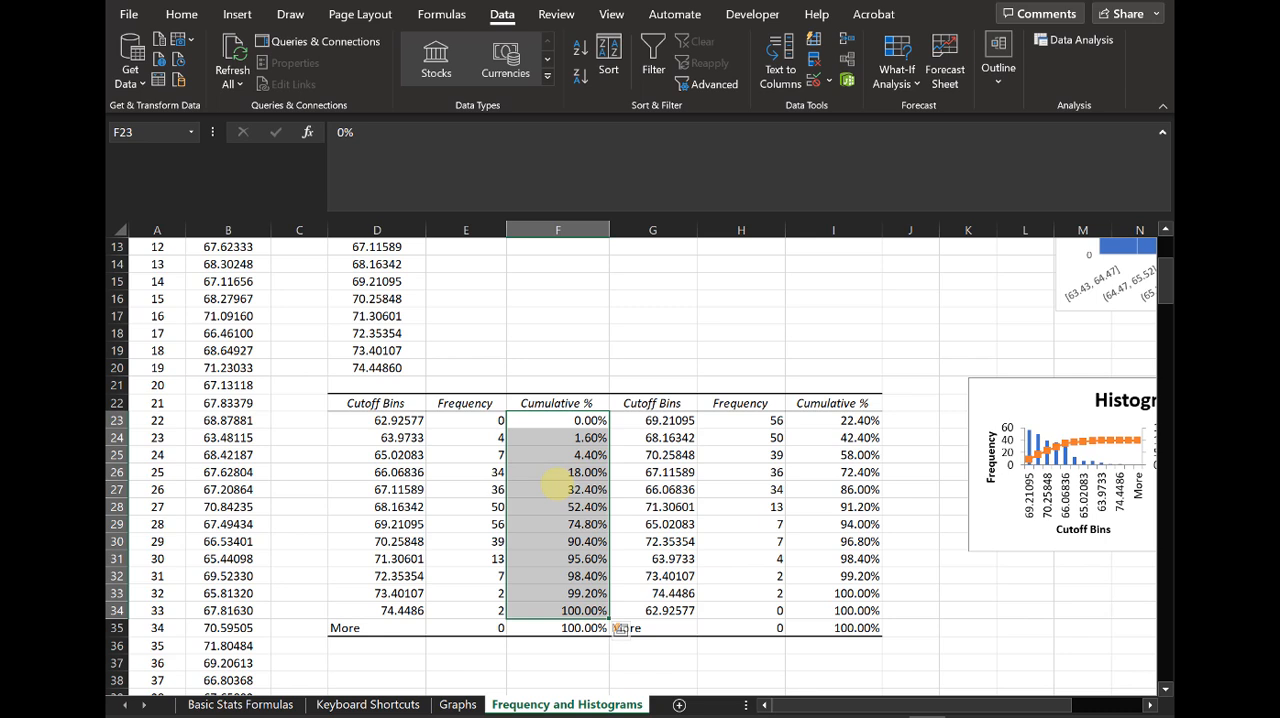
click(557, 487)
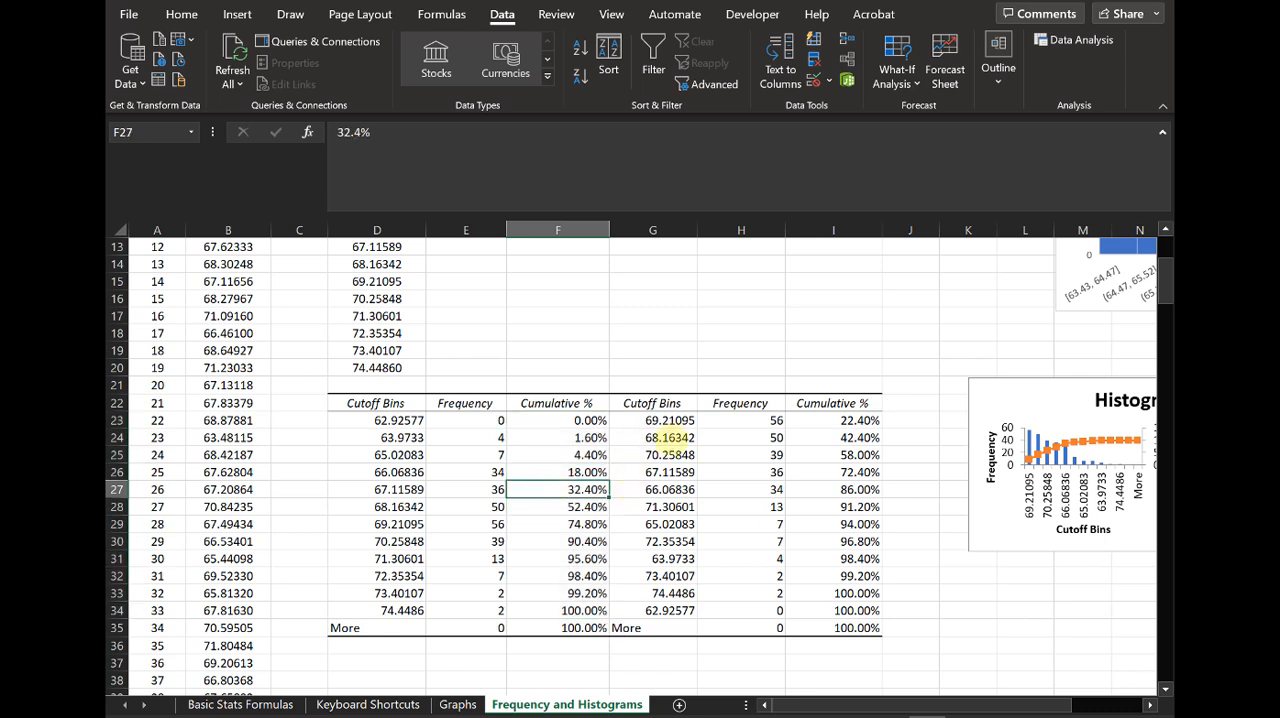
Step: Enlarge the sorted Histogram chart so its frequency bars, cumulative line and bin labels are readable
drag(964, 705, 1113, 654)
drag(1020, 400, 1025, 417)
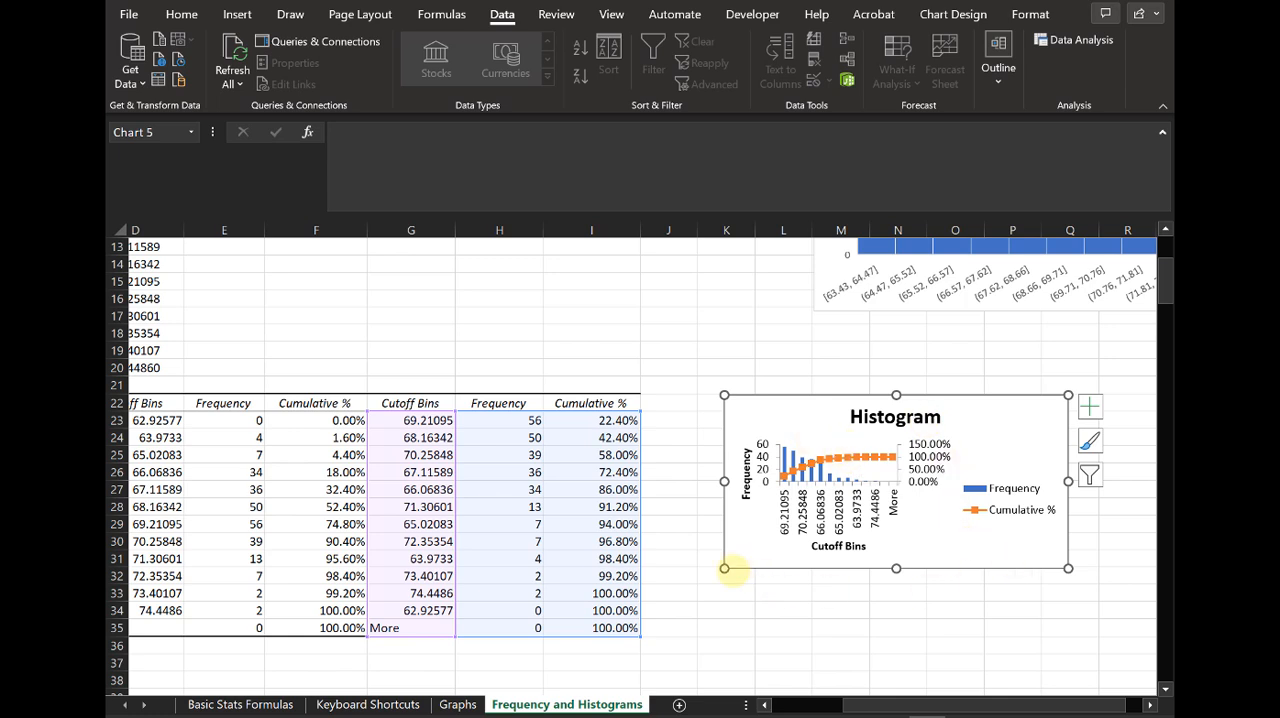
drag(666, 608, 467, 672)
drag(590, 412, 858, 386)
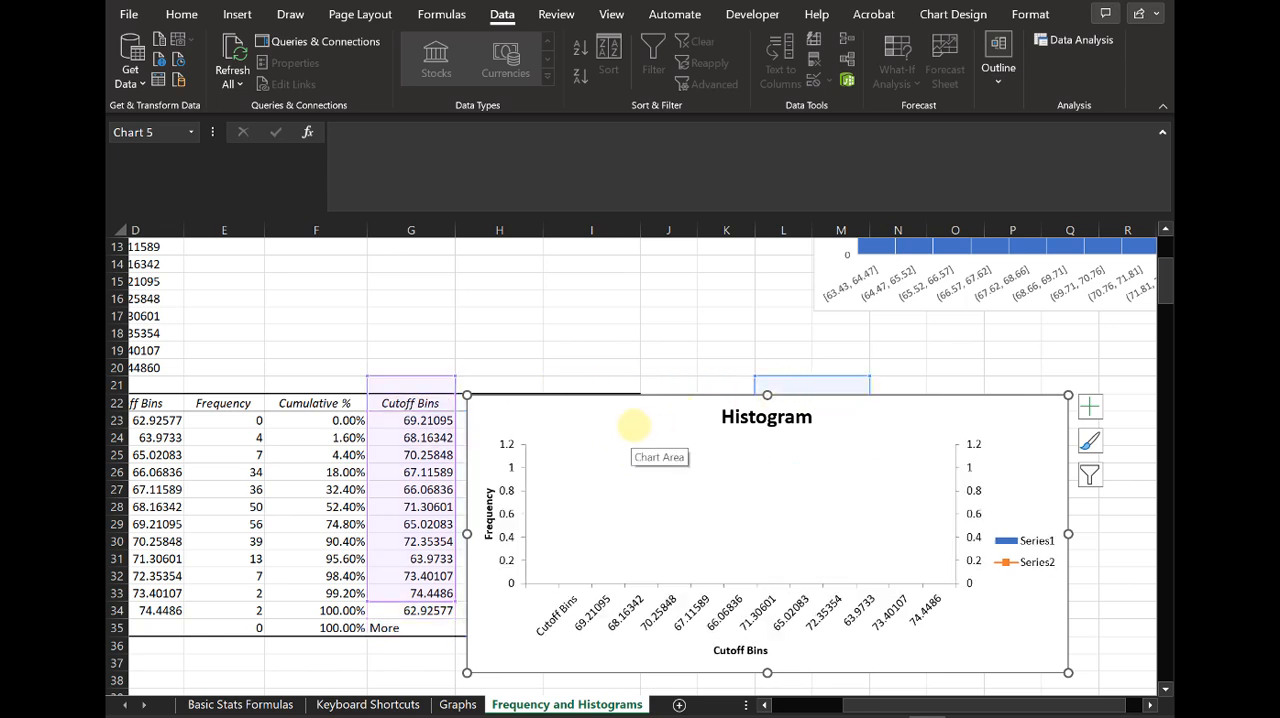
key(ctrl+z)
drag(637, 419, 752, 395)
key(ctrl+z)
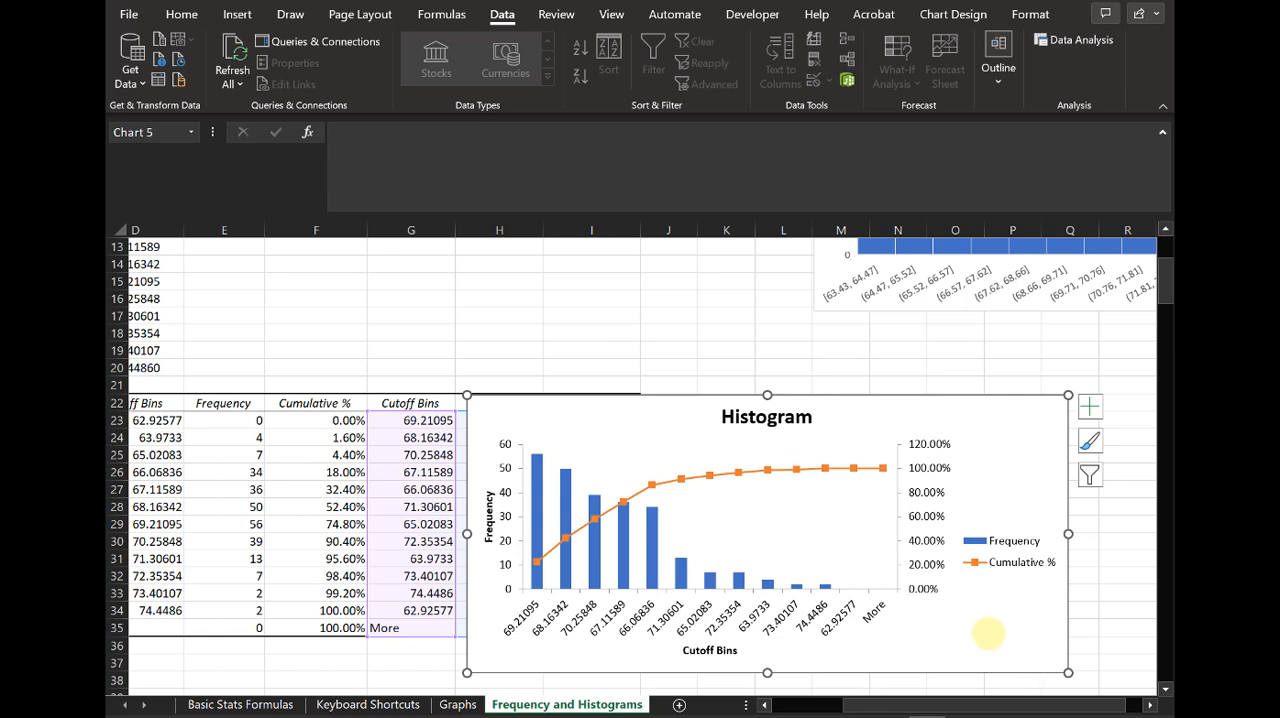
Step: Delete the sorted Histogram chart and rerun the Histogram analysis with Pareto turned off, overwriting the existing output at $D$22
key(Delete)
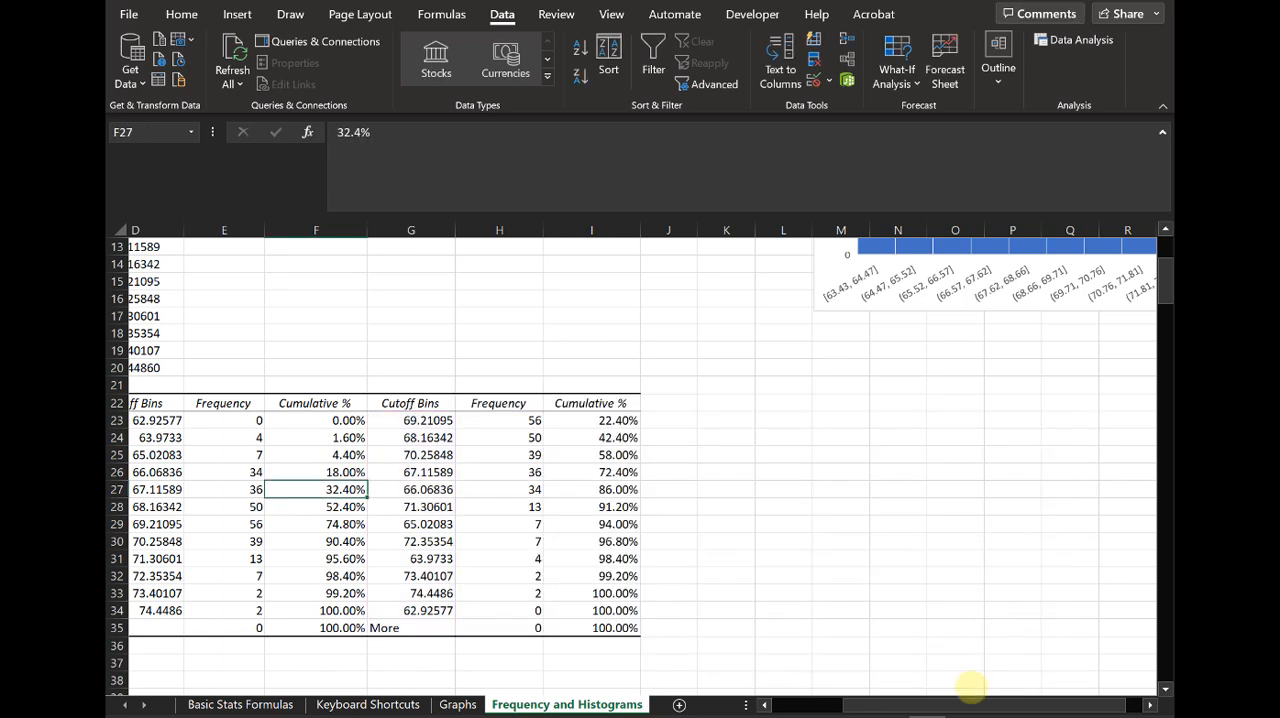
drag(965, 706, 810, 706)
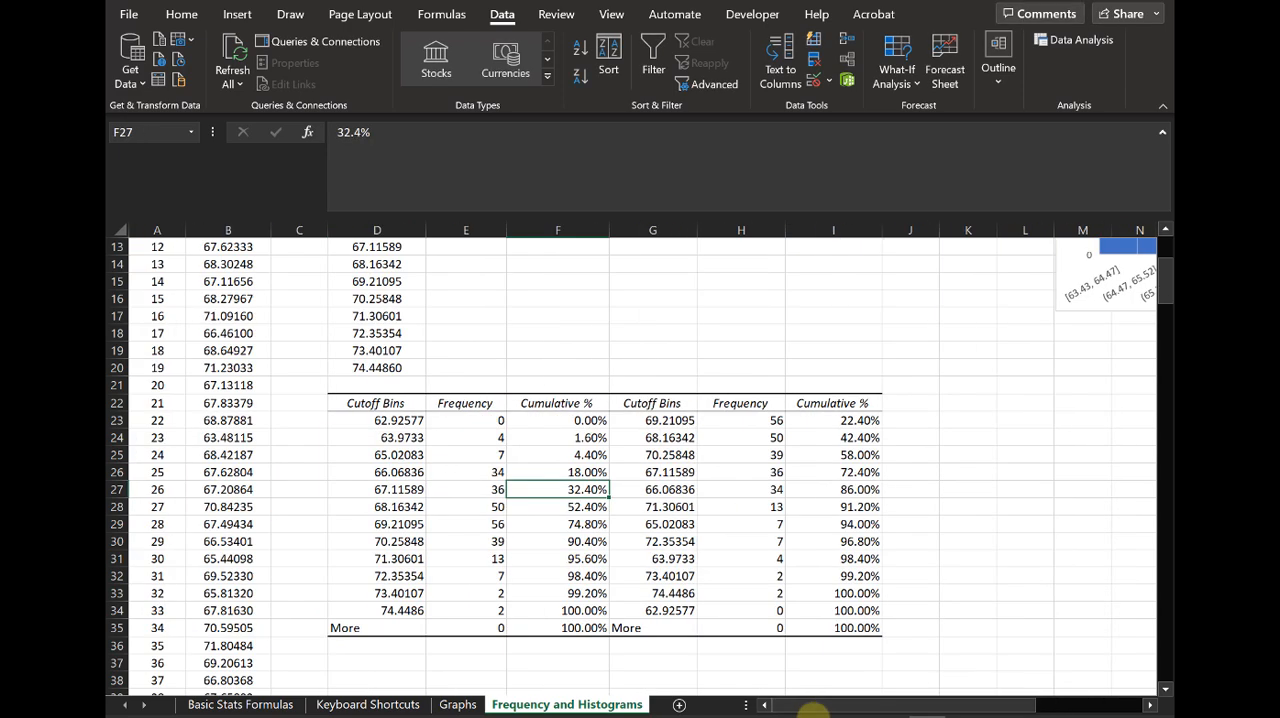
click(363, 398)
click(1073, 40)
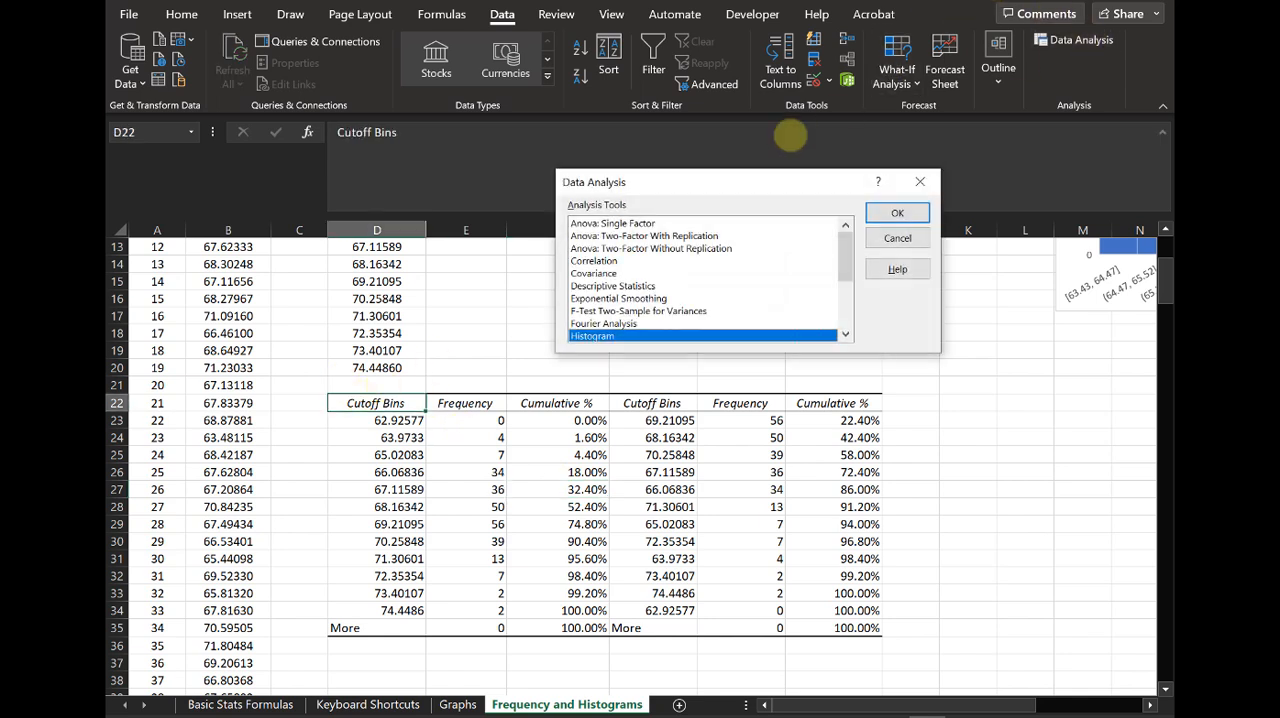
click(897, 212)
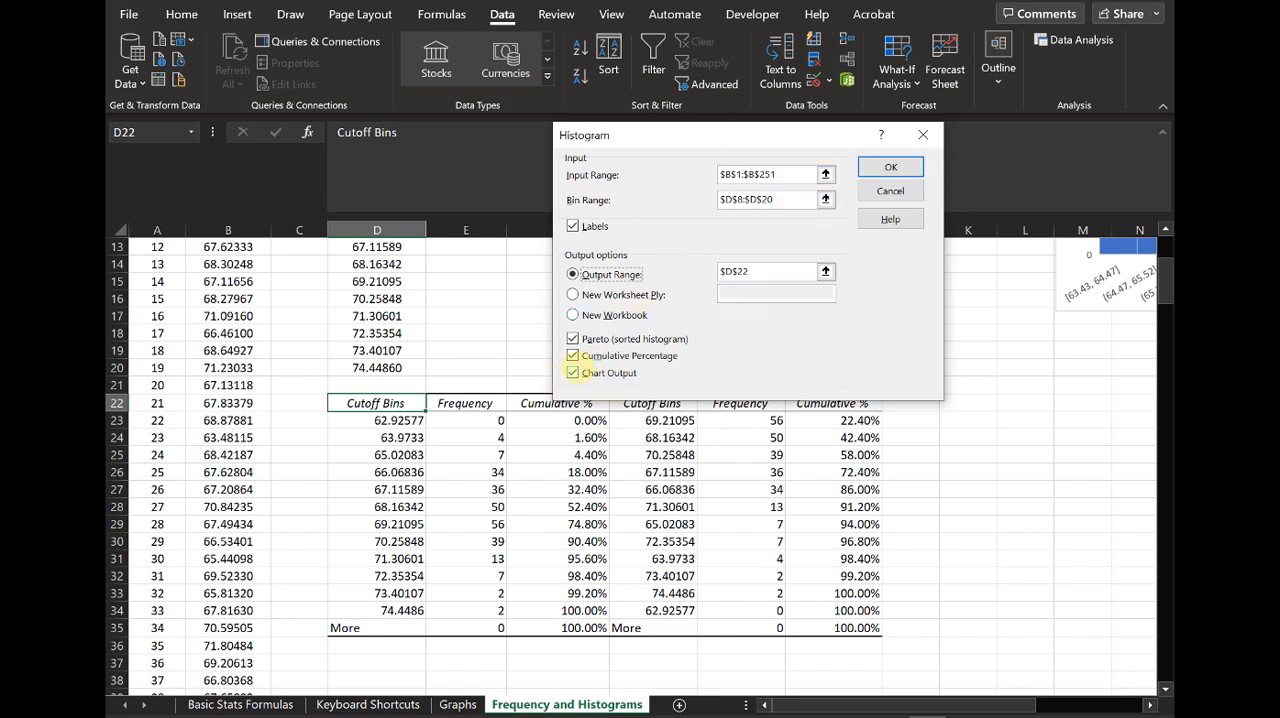
click(572, 339)
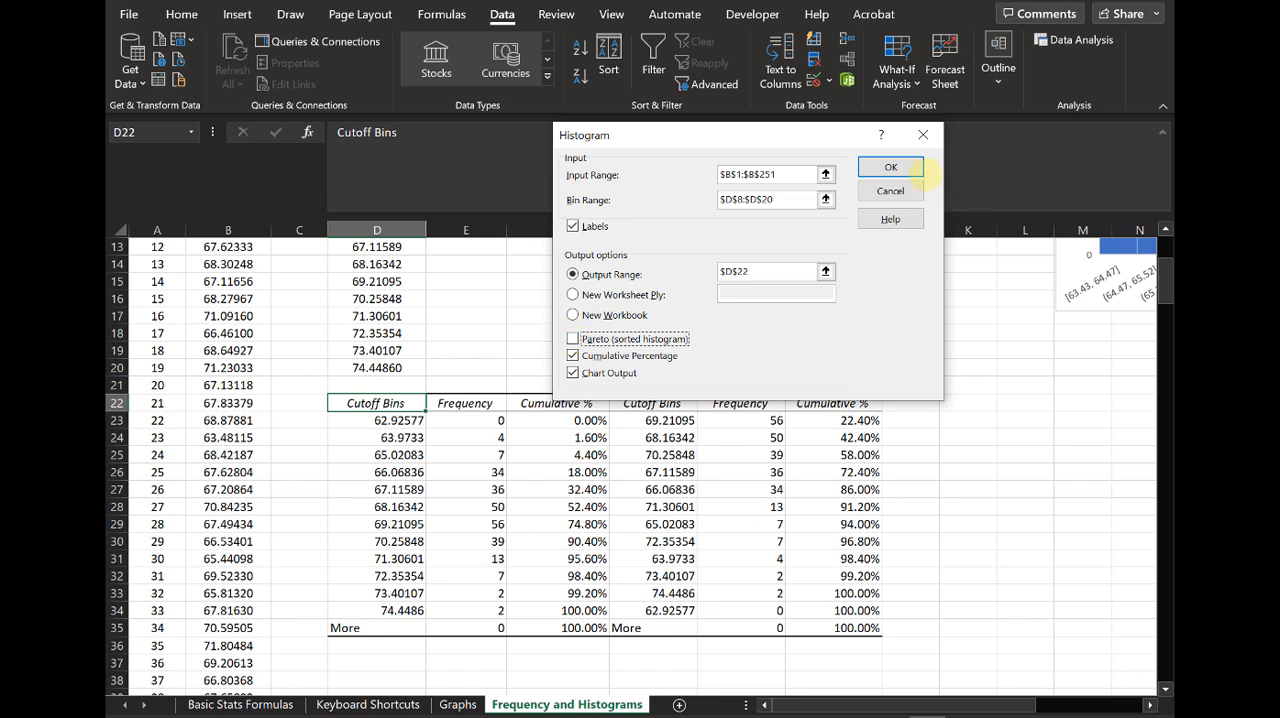
click(890, 167)
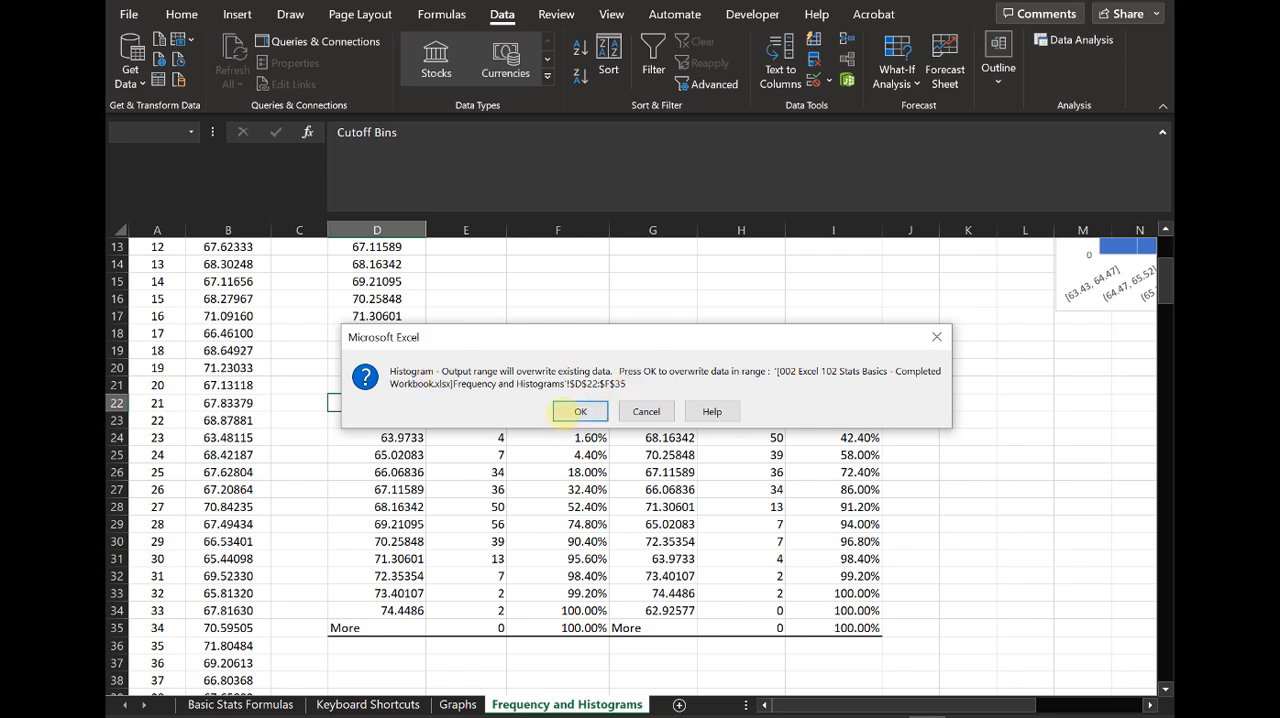
click(580, 411)
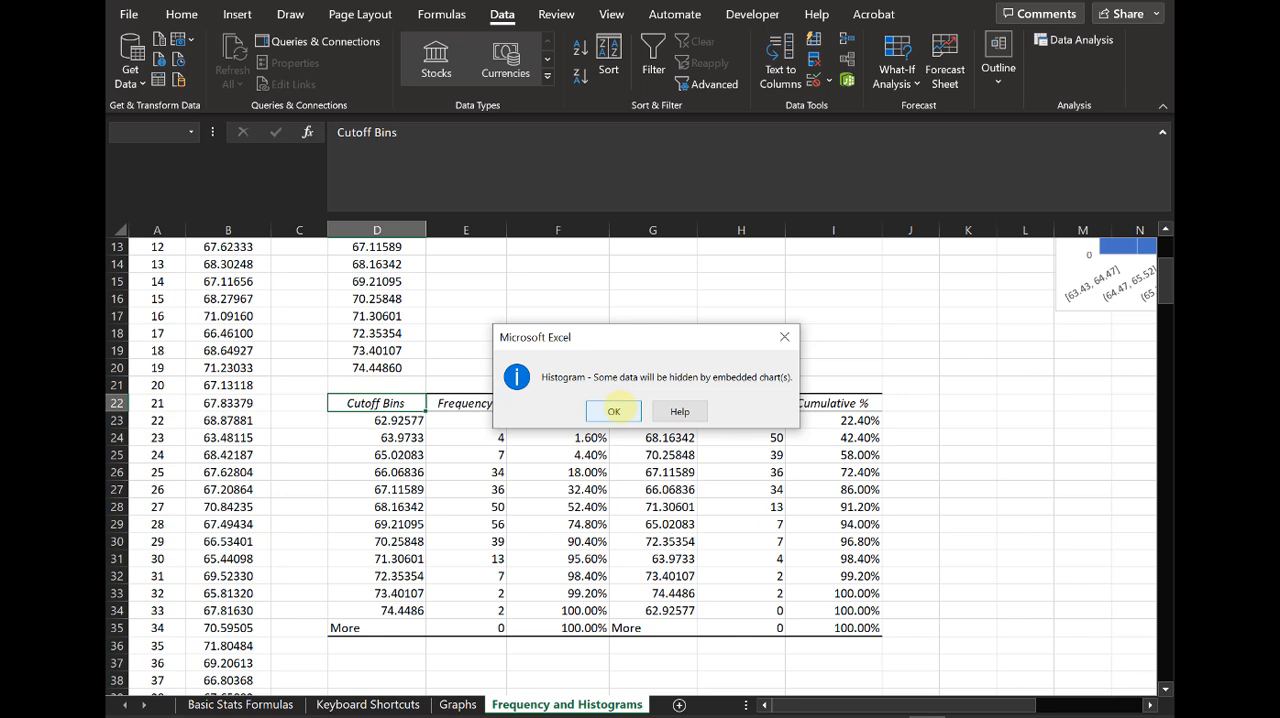
click(614, 411)
Step: Move the new Histogram chart over columns B to G and bring the Height Frequency chart alongside it for comparison
scroll(930, 610, up, 2)
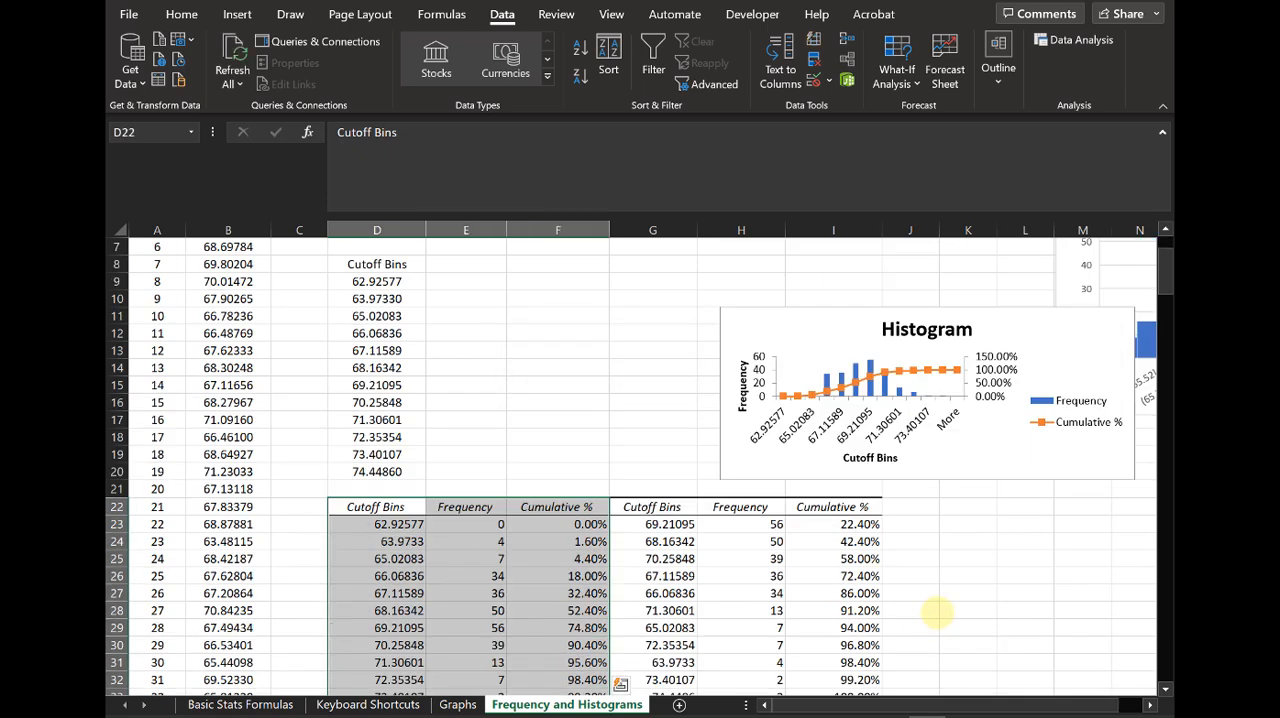
drag(782, 330, 618, 391)
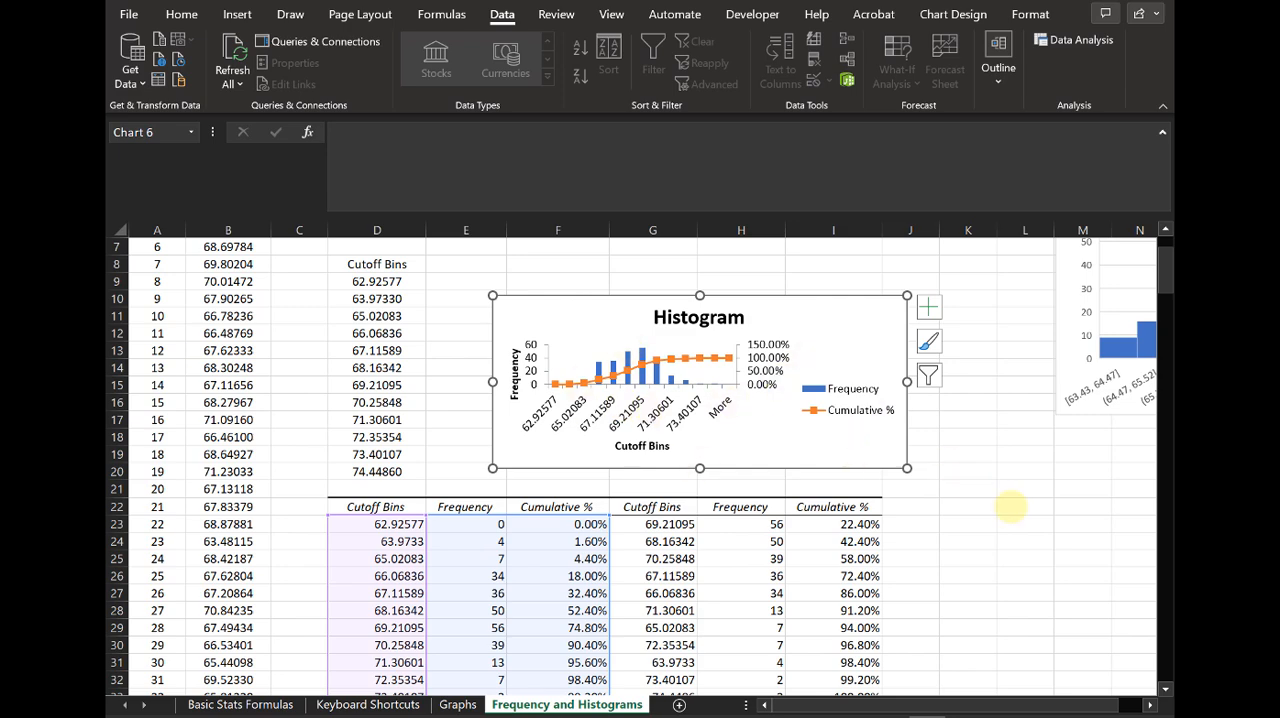
scroll(1012, 682, right, 1)
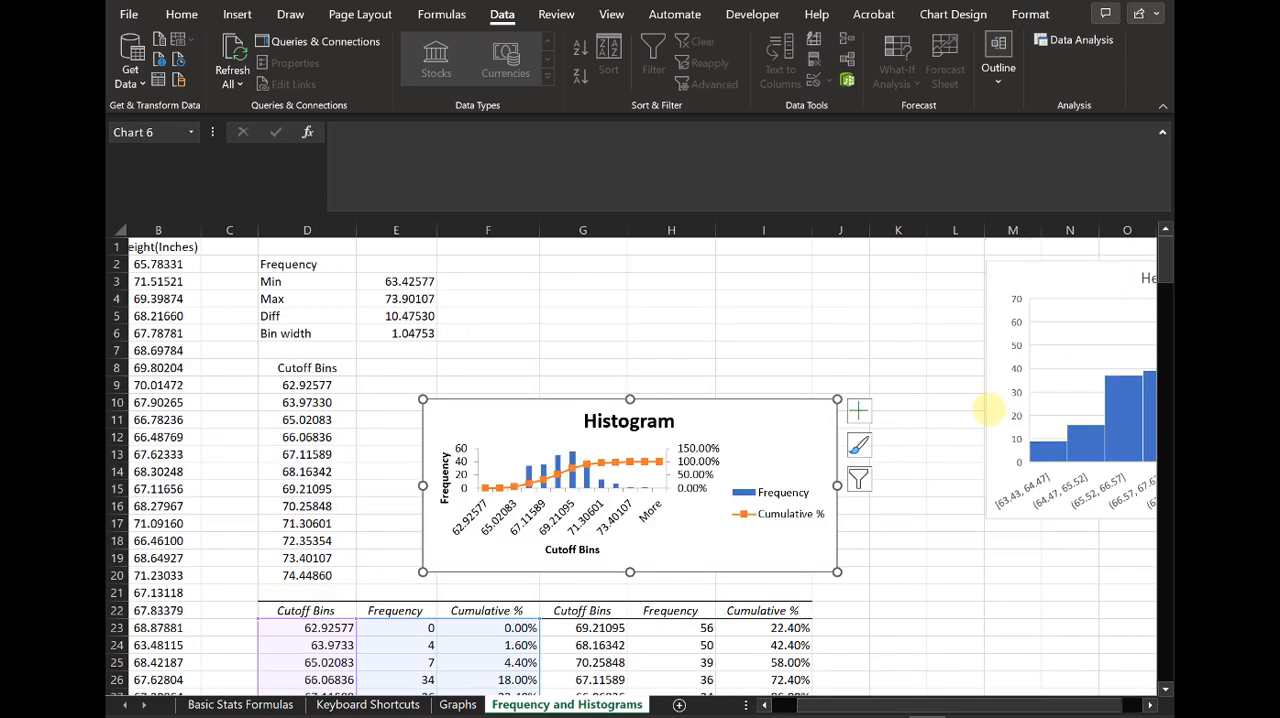
scroll(1100, 520, up, 2)
drag(720, 423, 478, 329)
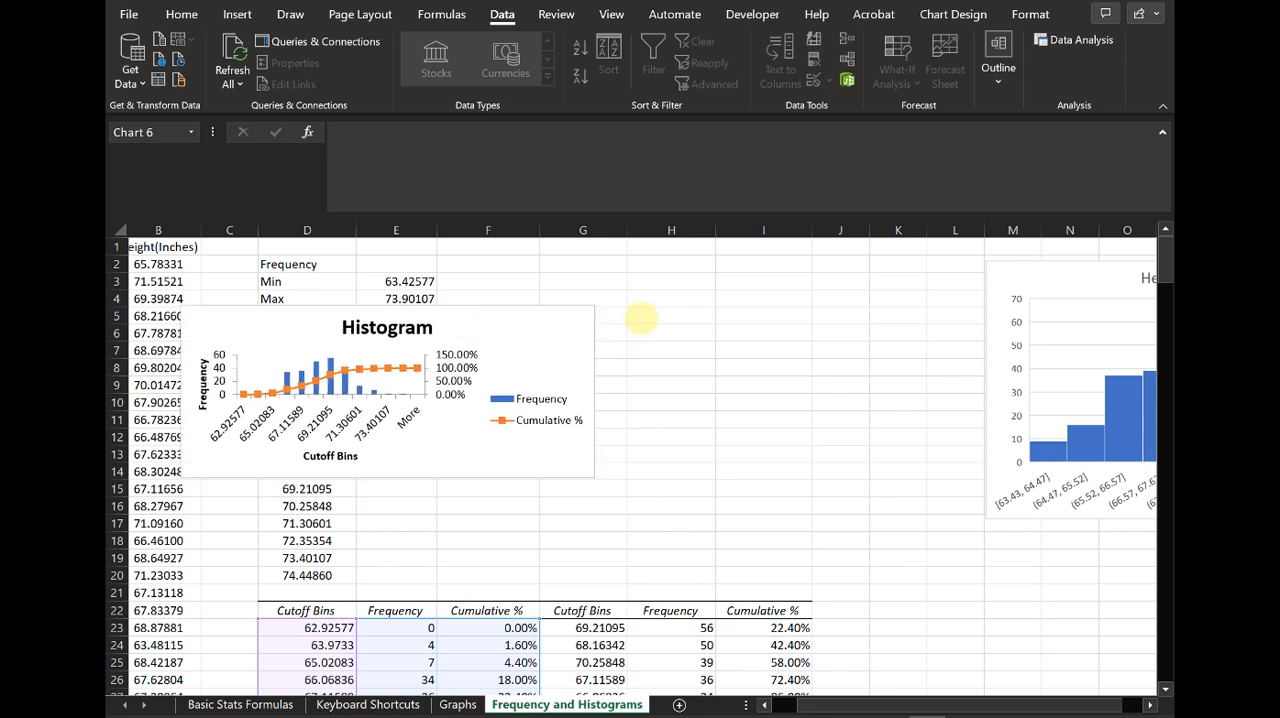
drag(1063, 283, 738, 290)
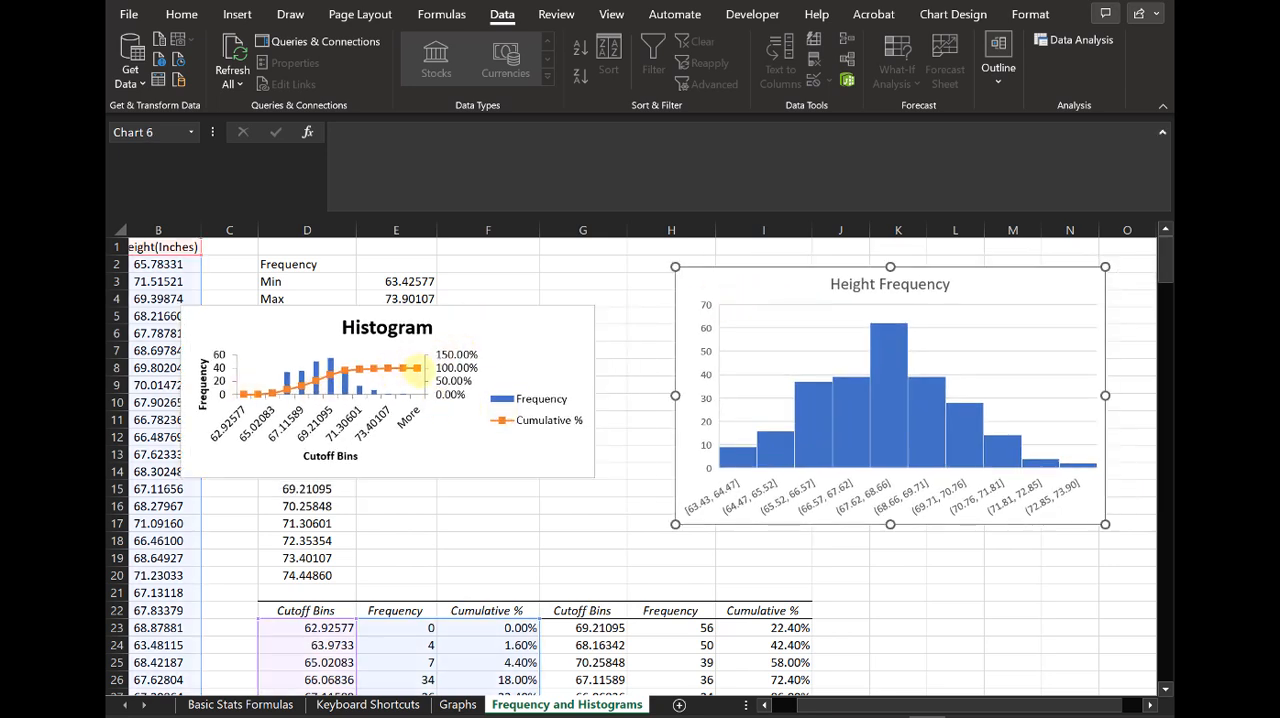
Step: Remove the Cumulative % series from the Histogram chart and enlarge the chart to roughly match the Height Frequency chart
click(411, 368)
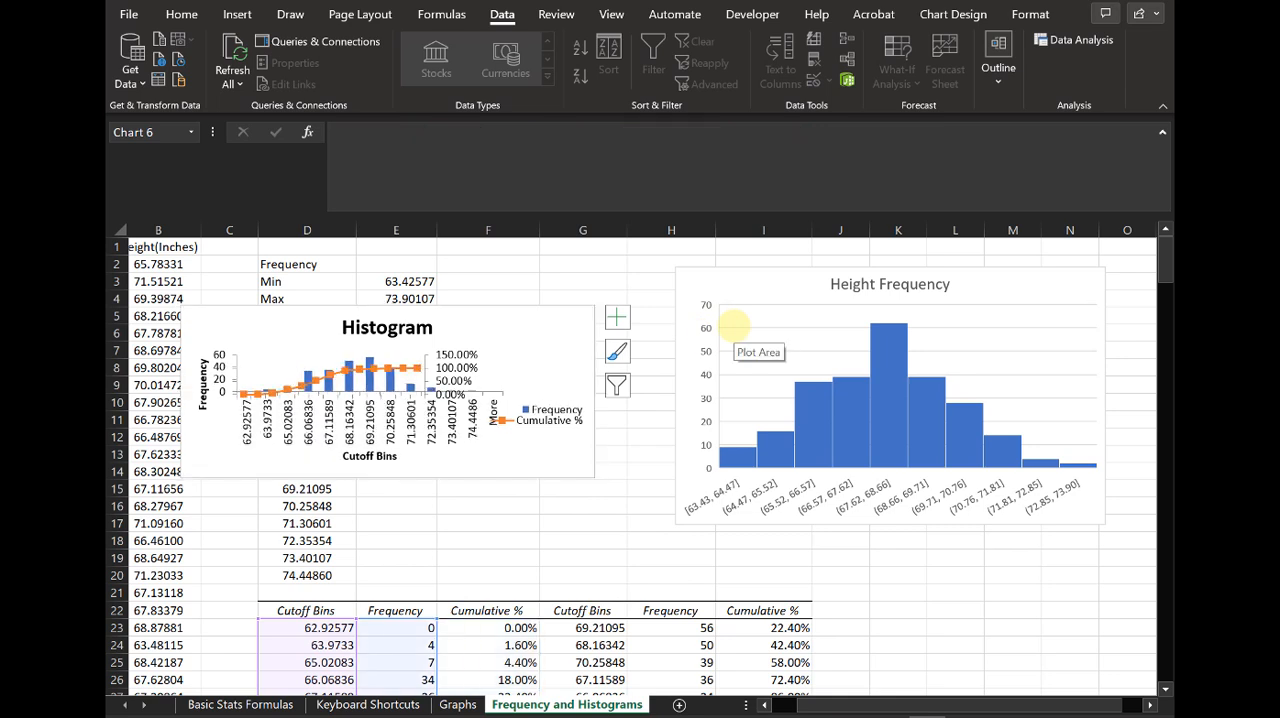
key(Delete)
drag(595, 479, 643, 590)
drag(540, 340, 547, 287)
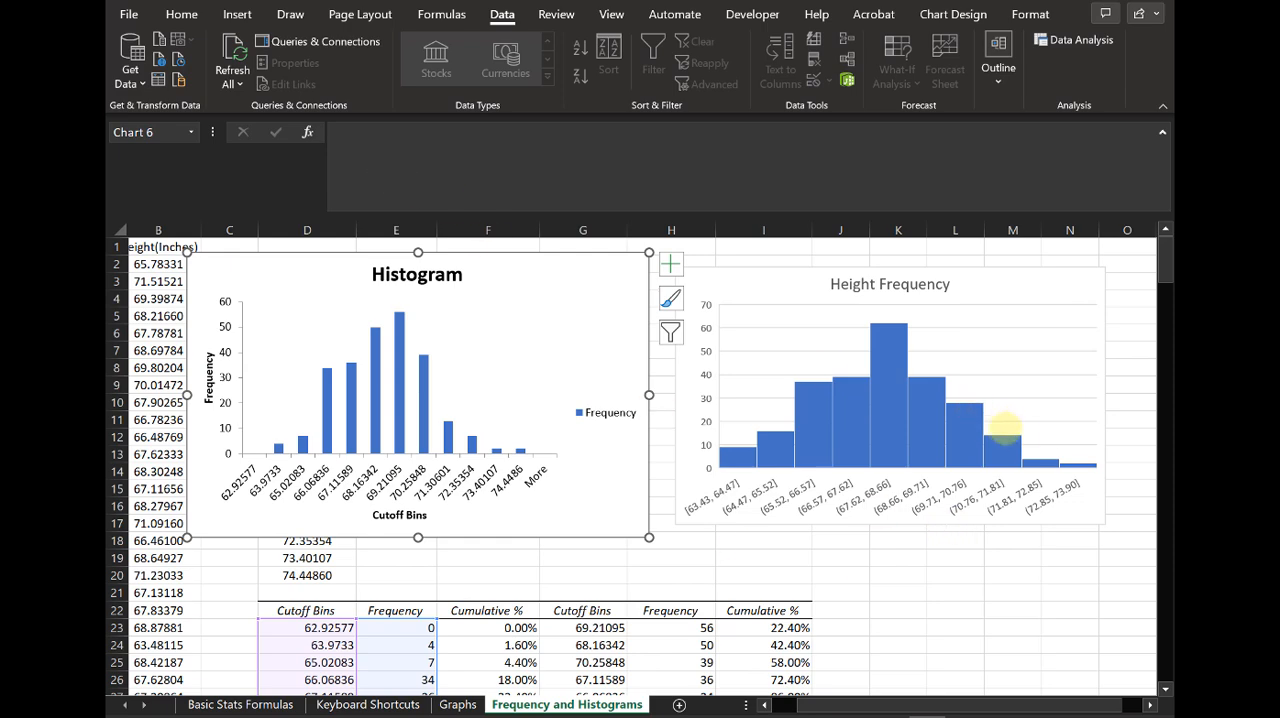
Step: Review the cutoff bins and frequencies in D23:E34 of the unsorted output table
scroll(1000, 450, down, 7)
click(873, 450)
scroll(875, 448, up, 3)
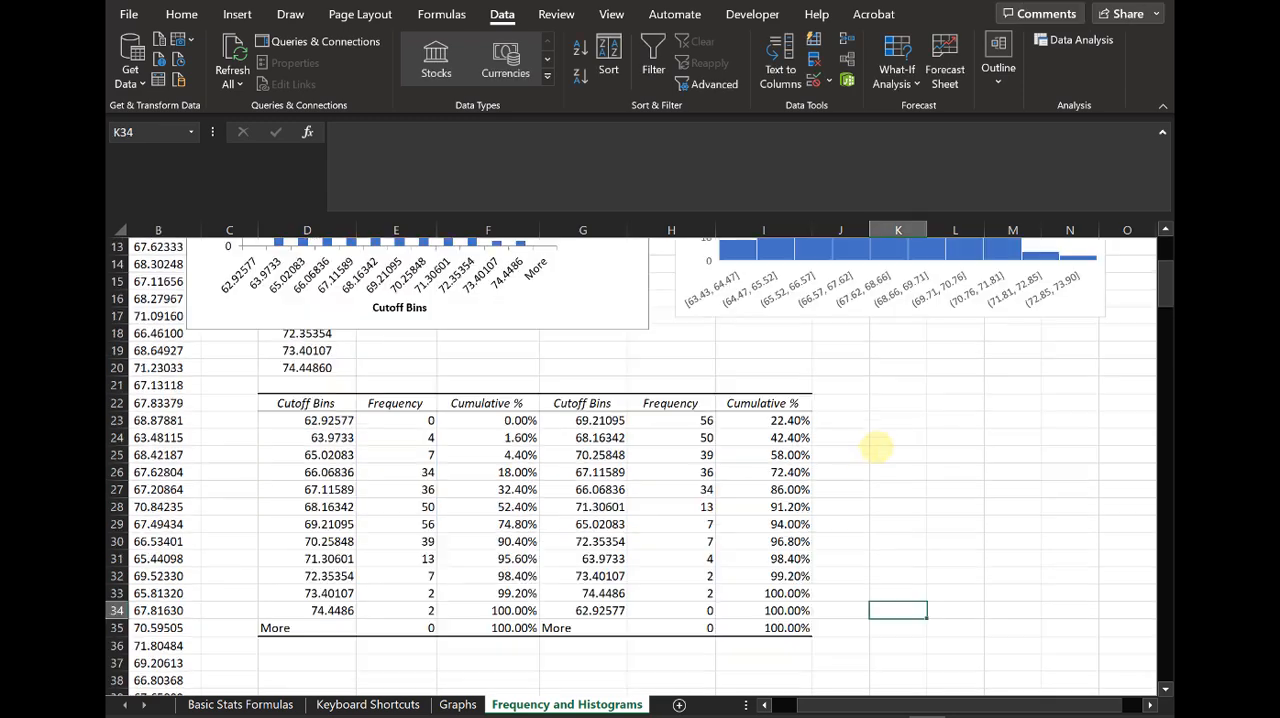
click(302, 418)
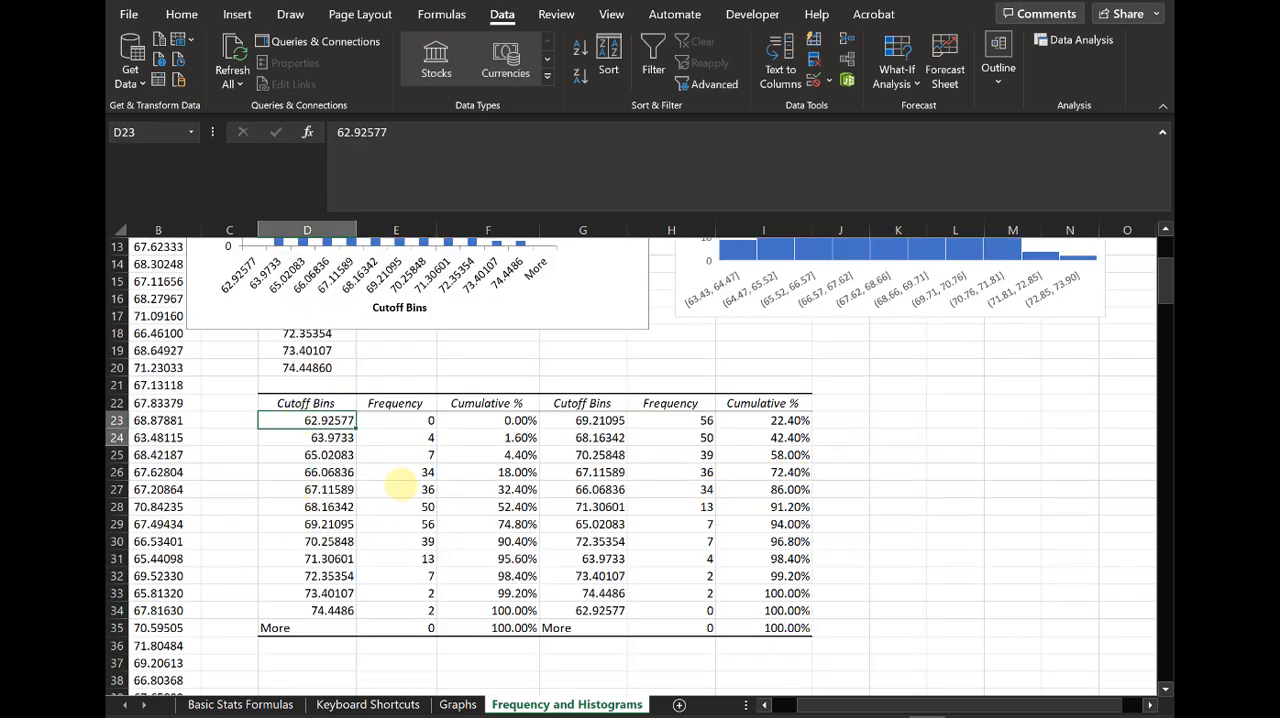
drag(399, 485, 432, 608)
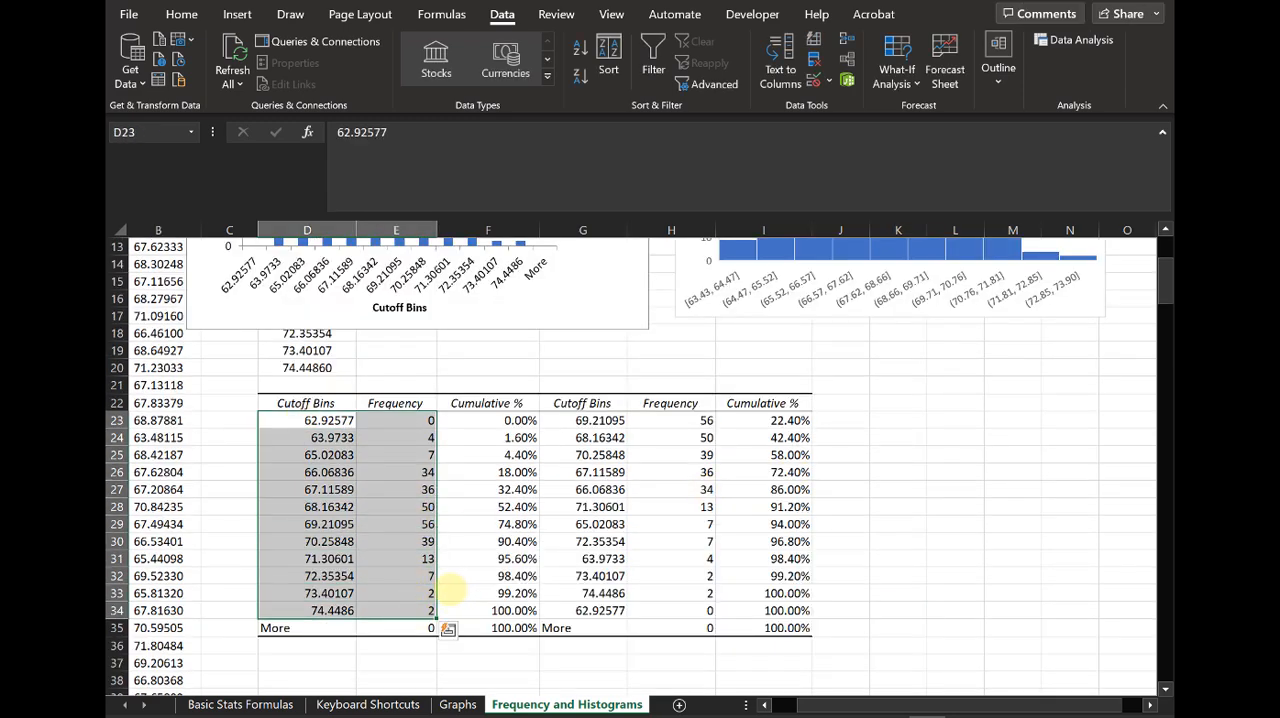
Step: Delete the Histogram chart and shift the remaining Height Frequency chart slightly toward the tables
scroll(487, 520, up, 4)
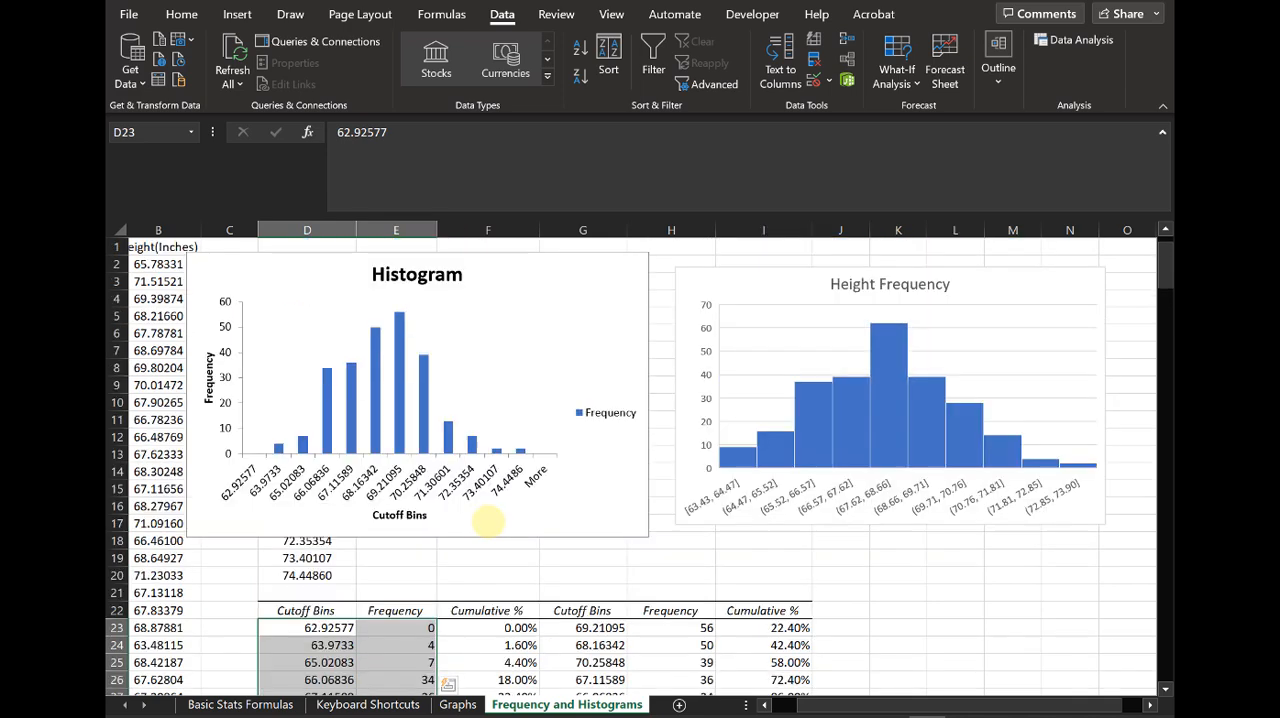
click(605, 283)
key(Delete)
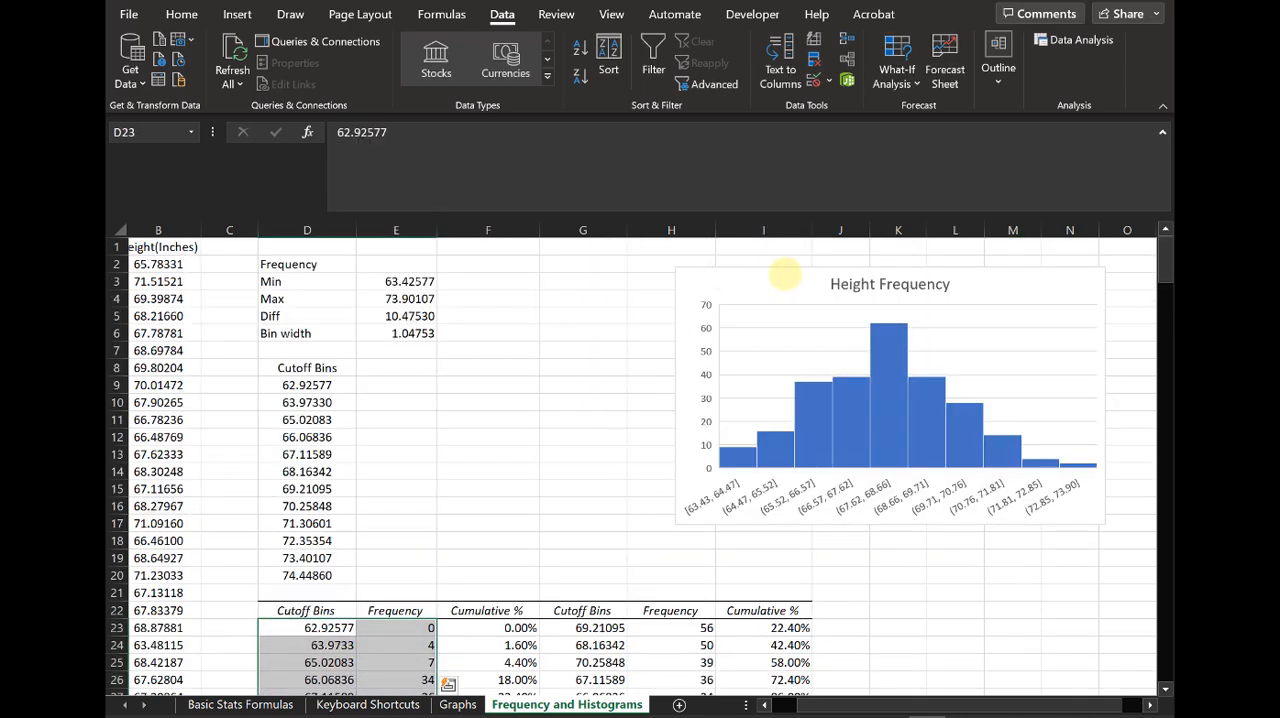
drag(786, 277, 721, 293)
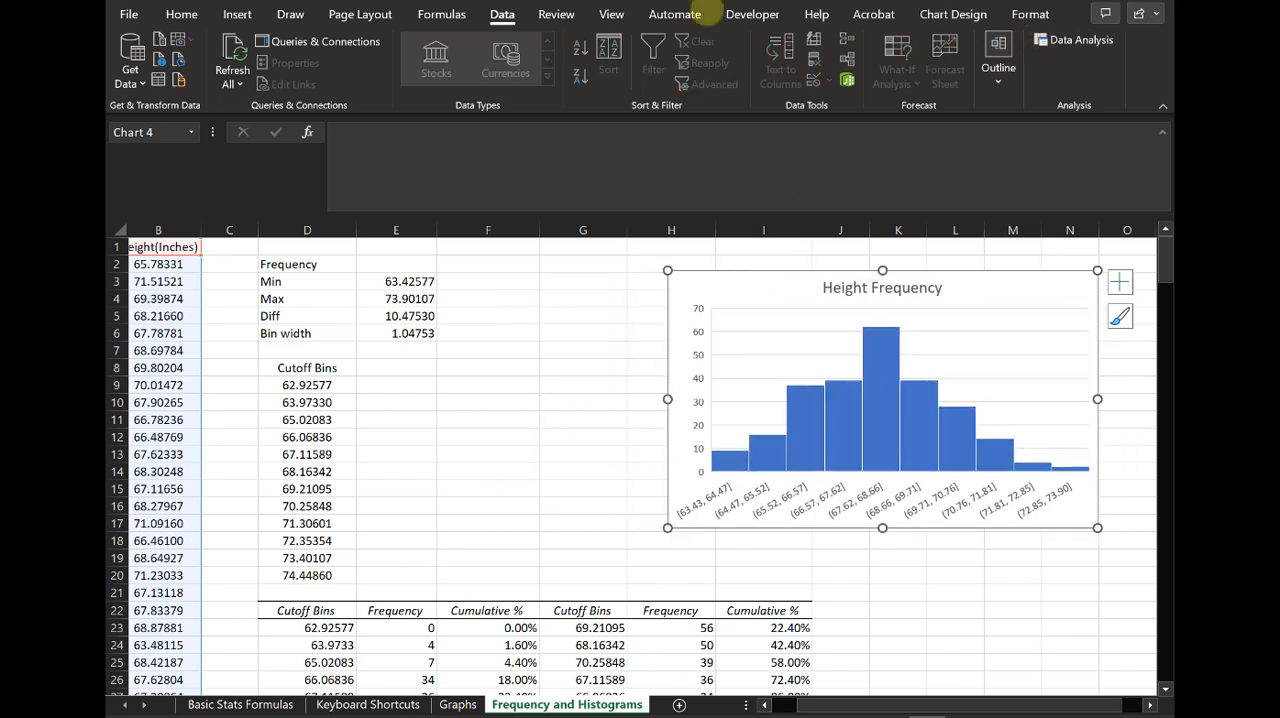
Step: Add the header "Frequency" in E8 beside the Cutoff Bins header
scroll(434, 578, down, 3)
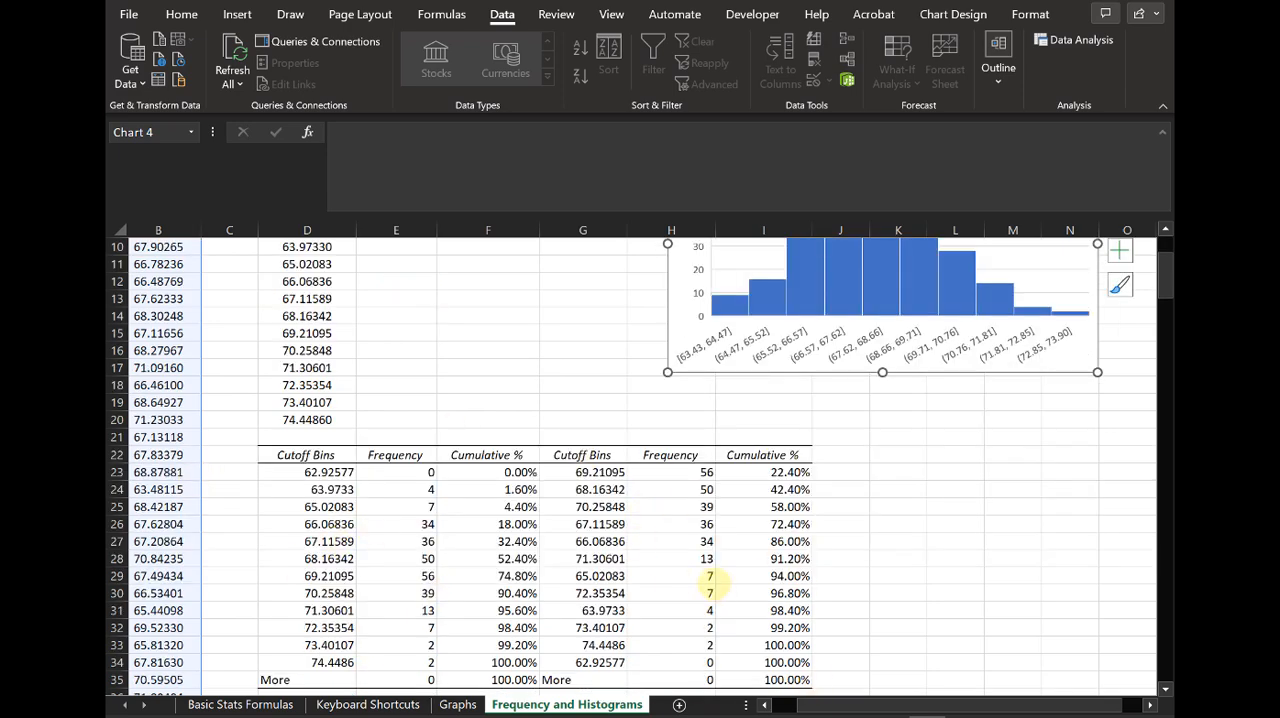
scroll(712, 583, up, 3)
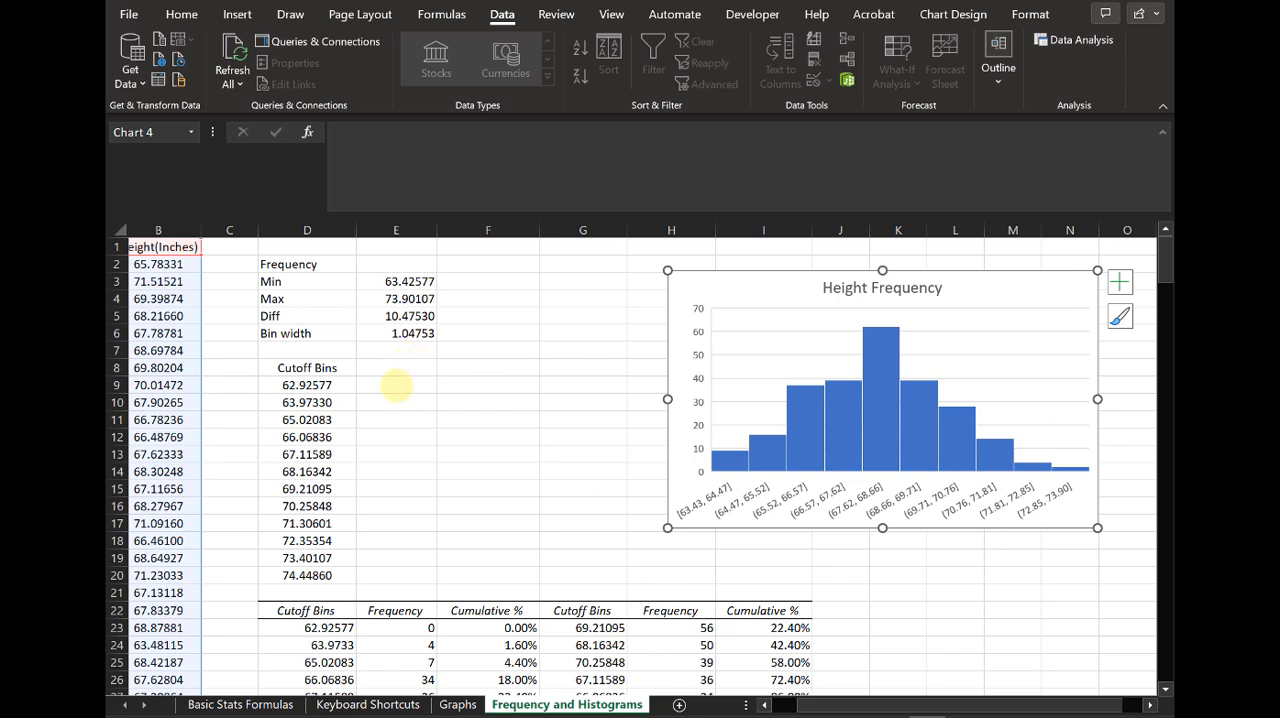
click(405, 380)
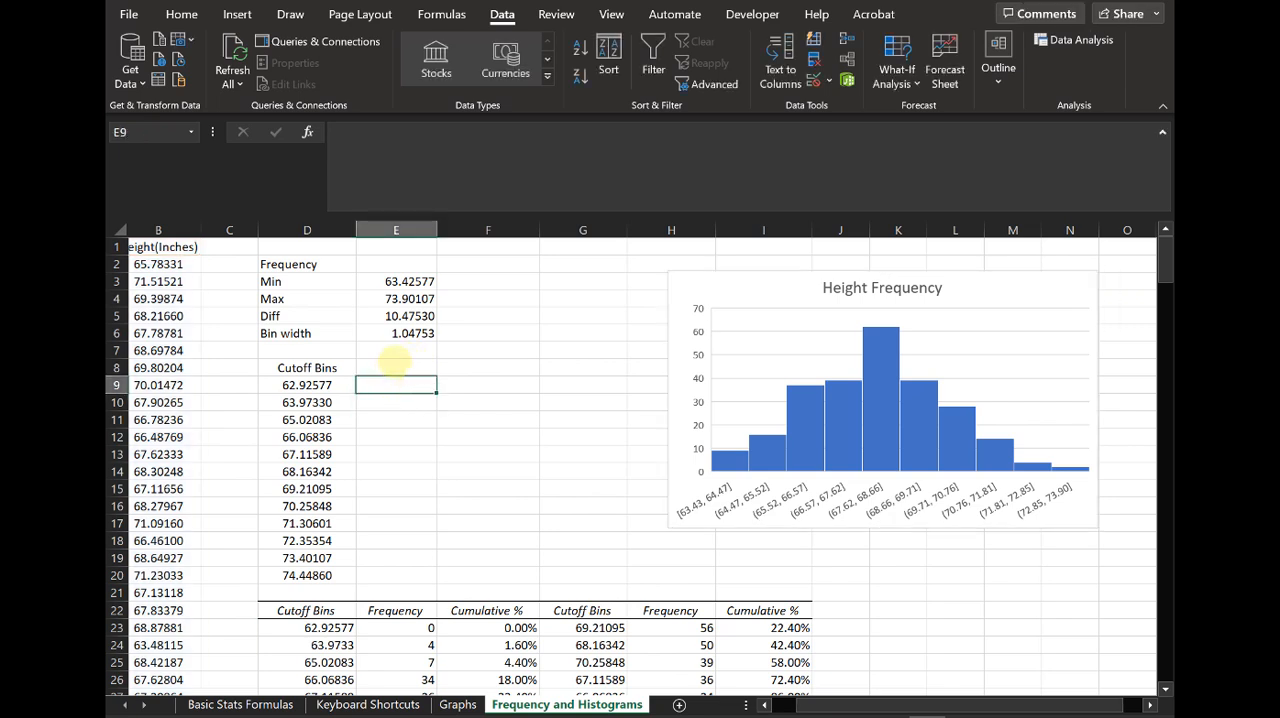
click(395, 362)
text(Frequency)
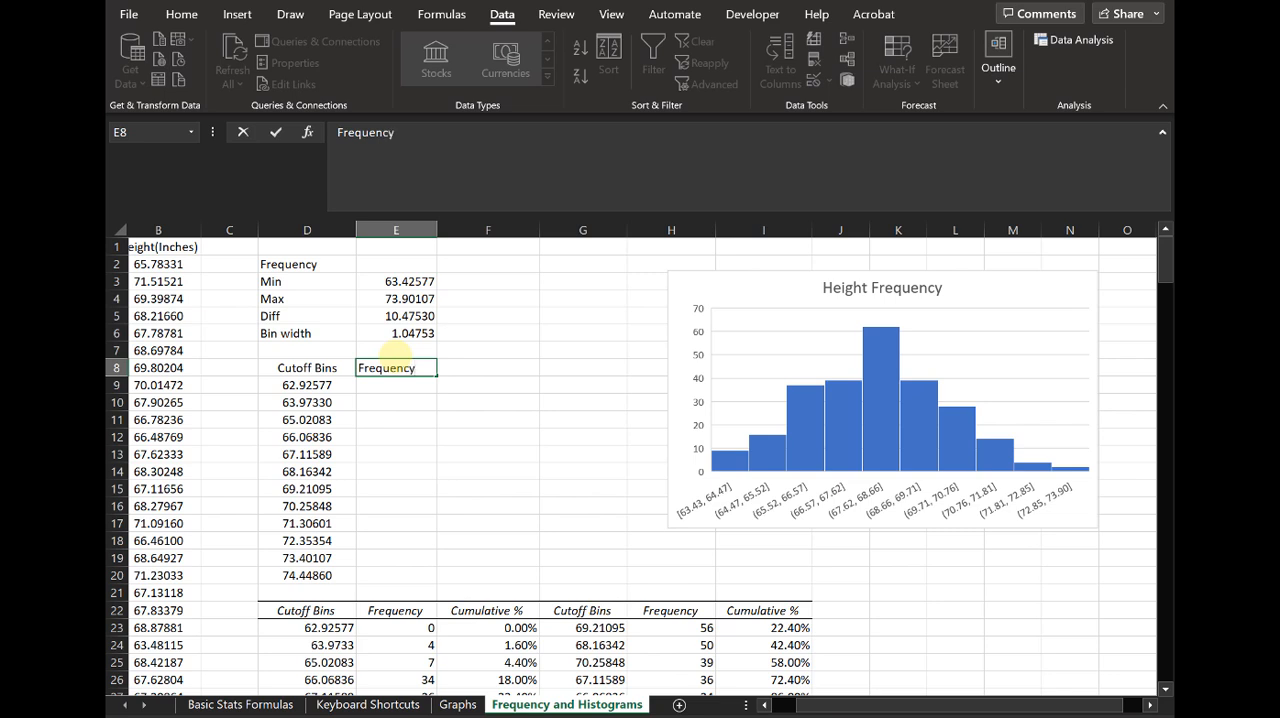
key(Return)
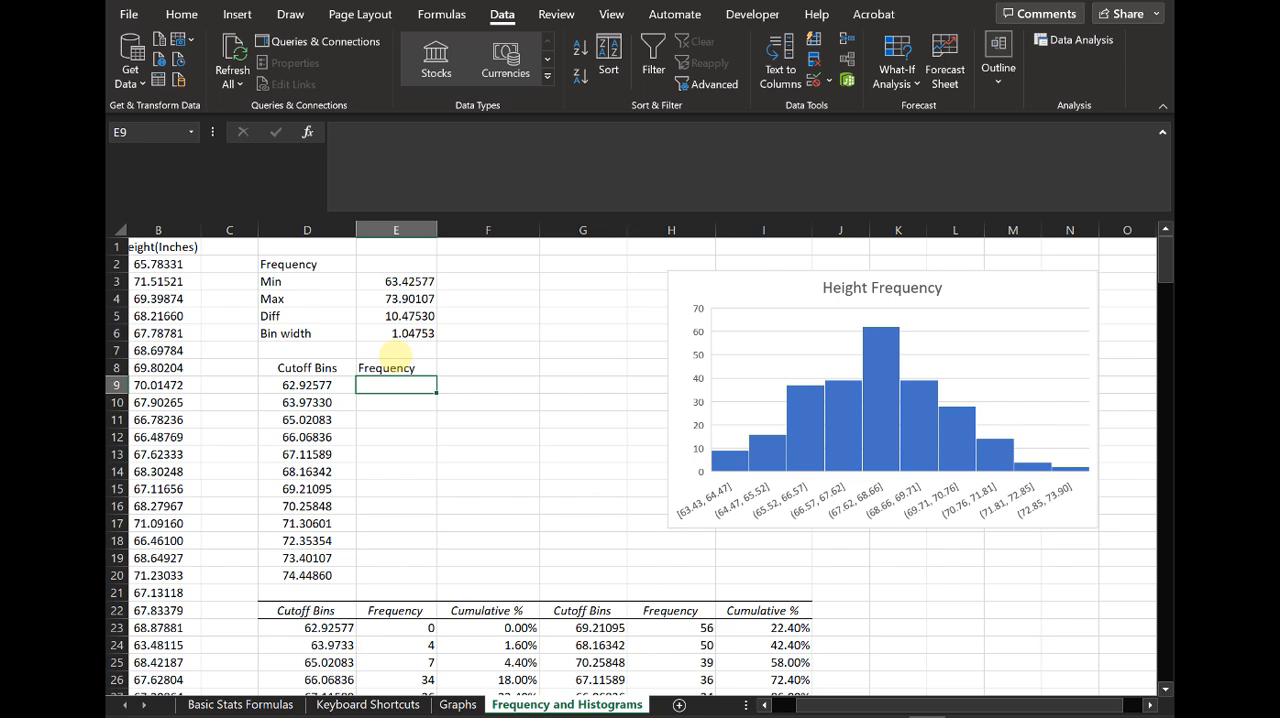
Step: Enter =FREQUENCY(B2:B251,D9:D20) in E9 to count the heights falling in each cutoff bin
text(=ff)
text(eq)
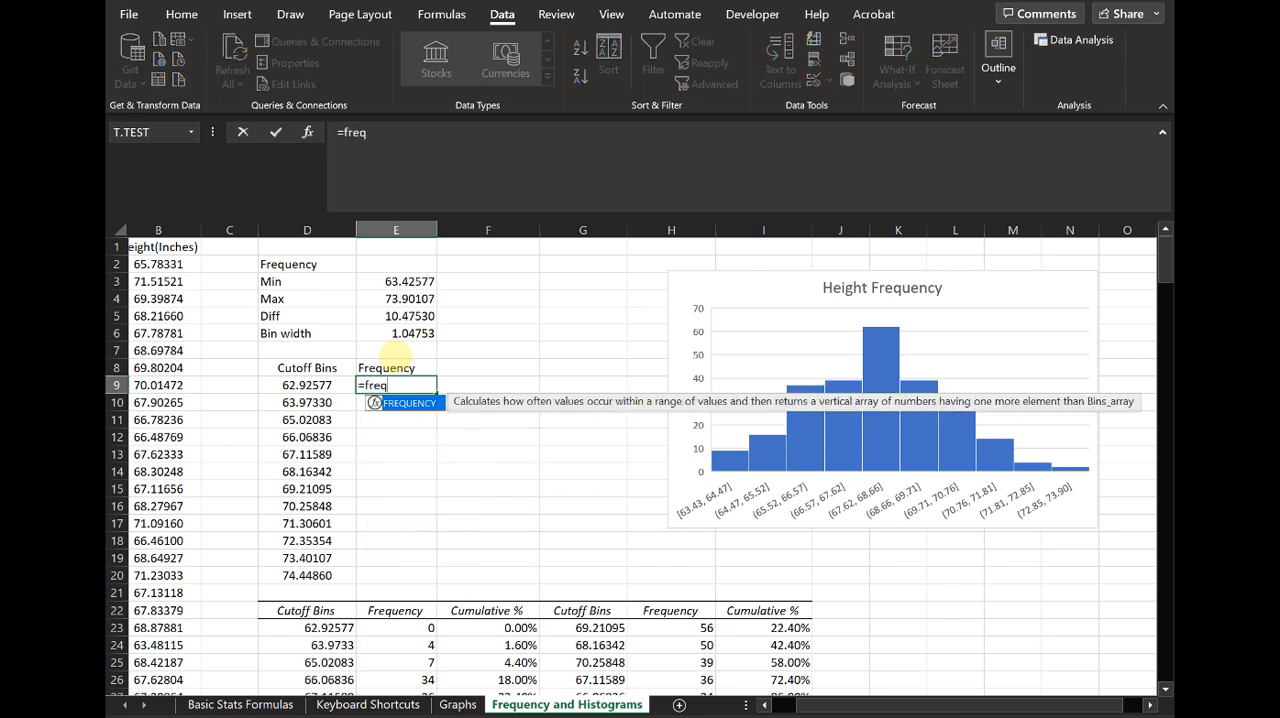
text(ueny()
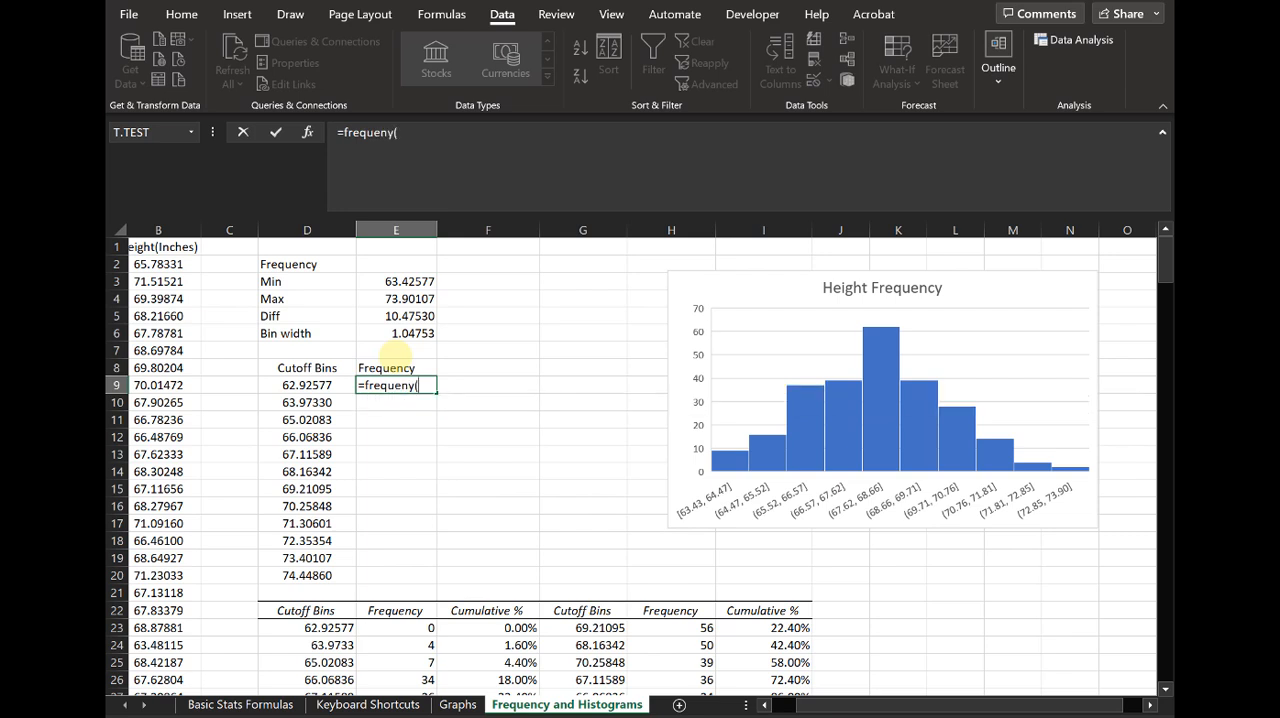
key(BackSpace)
key(BackSpace)
text(cy()
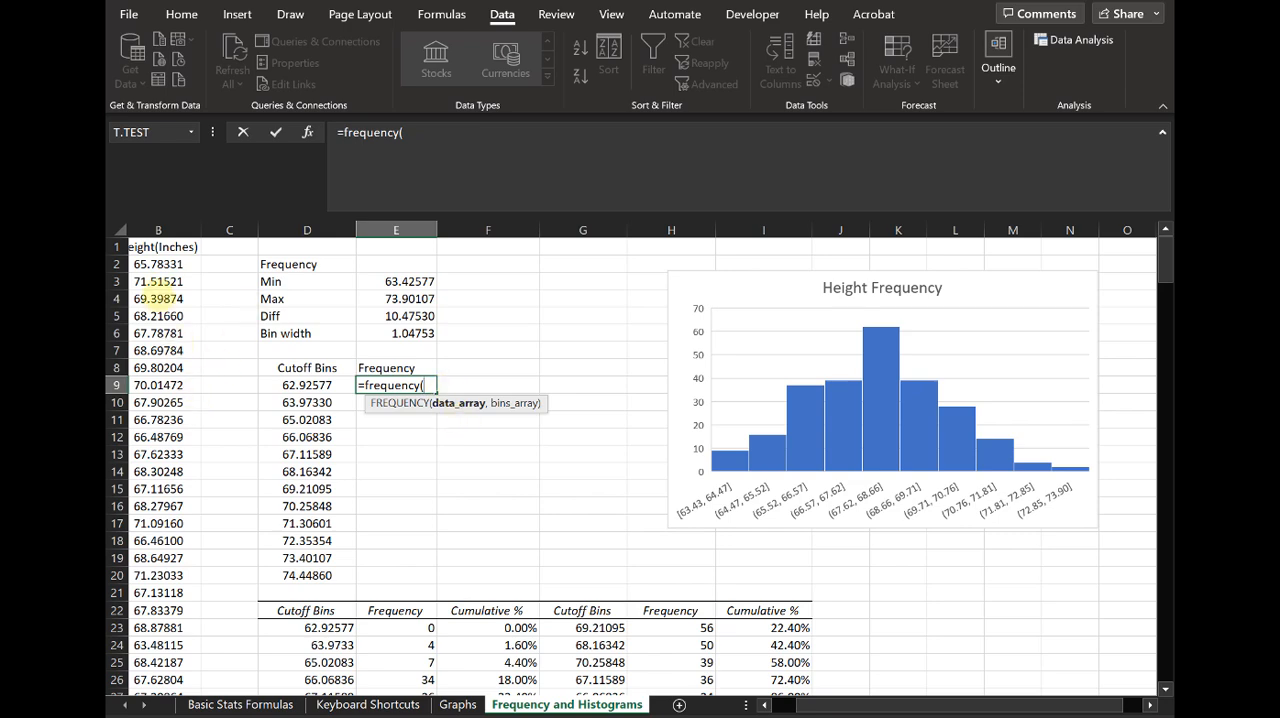
click(158, 264)
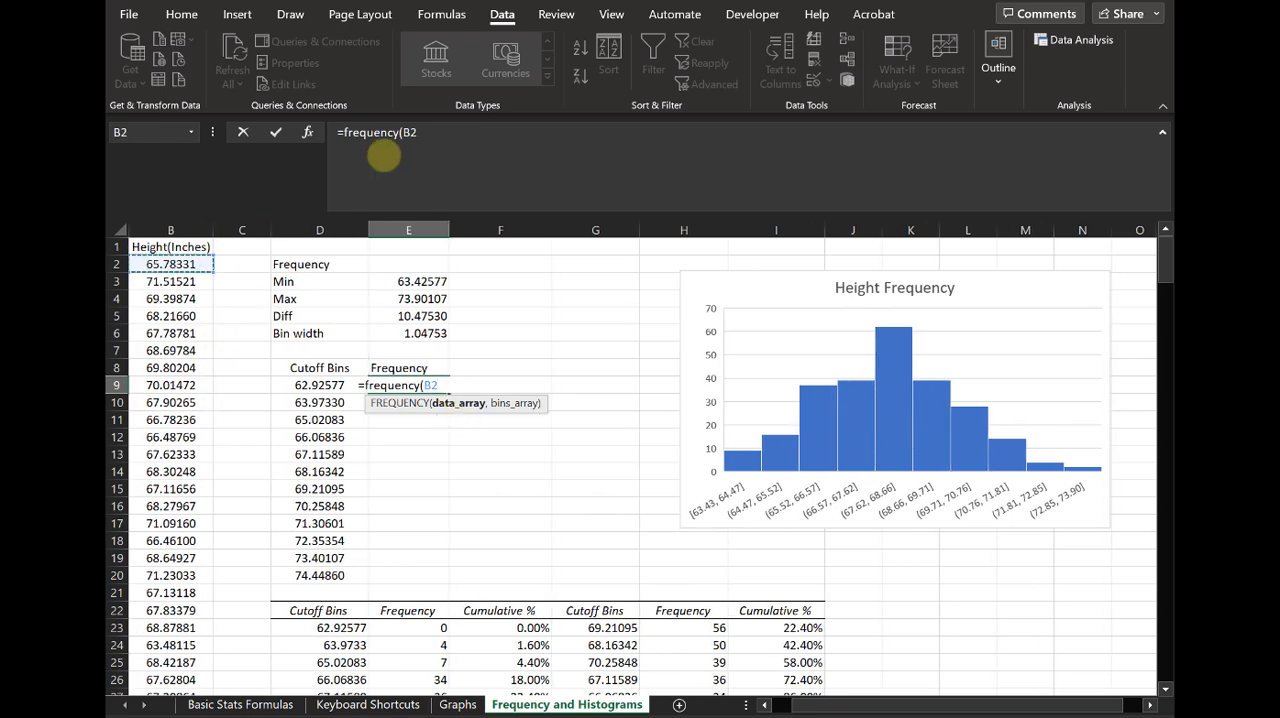
key(ctrl+shift+Down)
text(,)
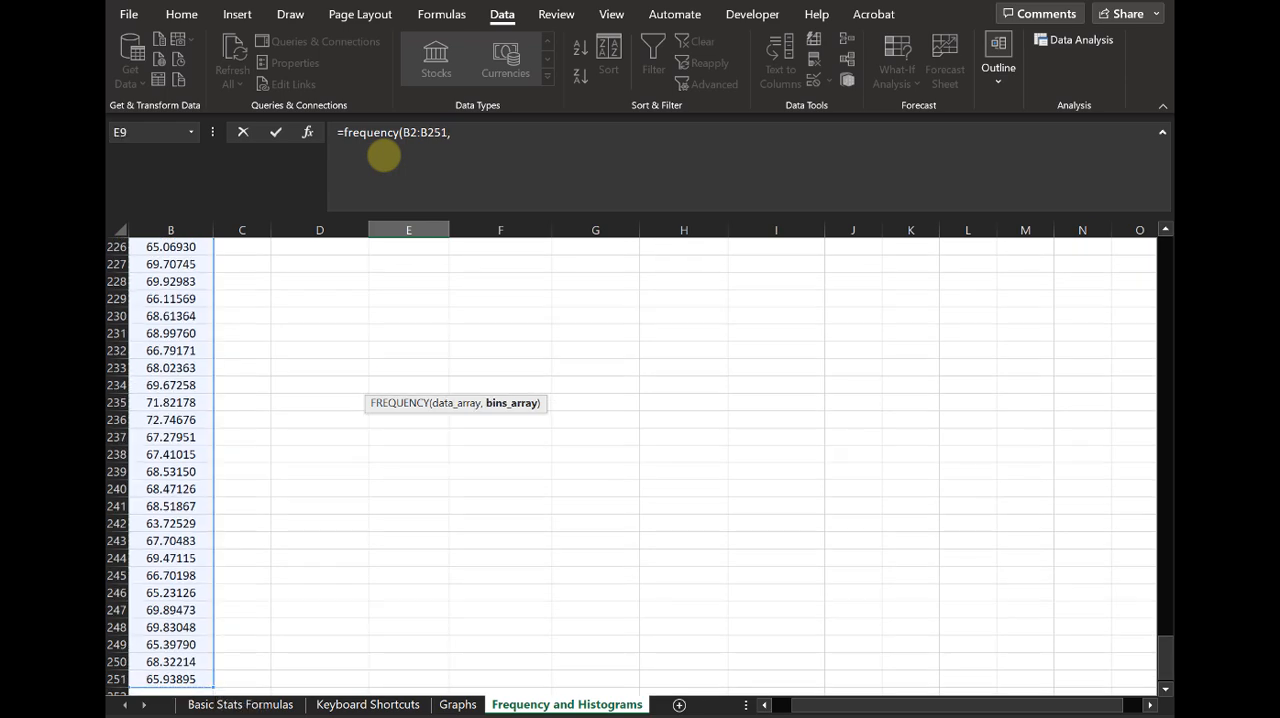
drag(1165, 655, 1165, 222)
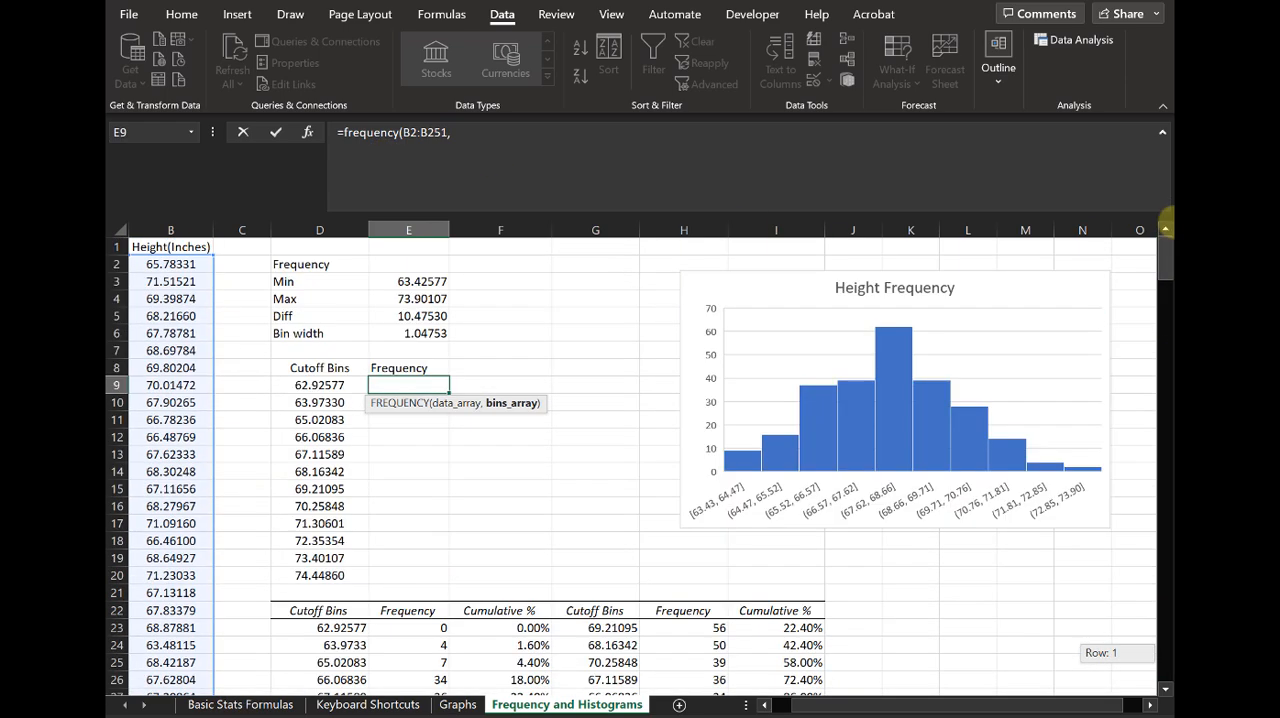
drag(333, 380, 330, 573)
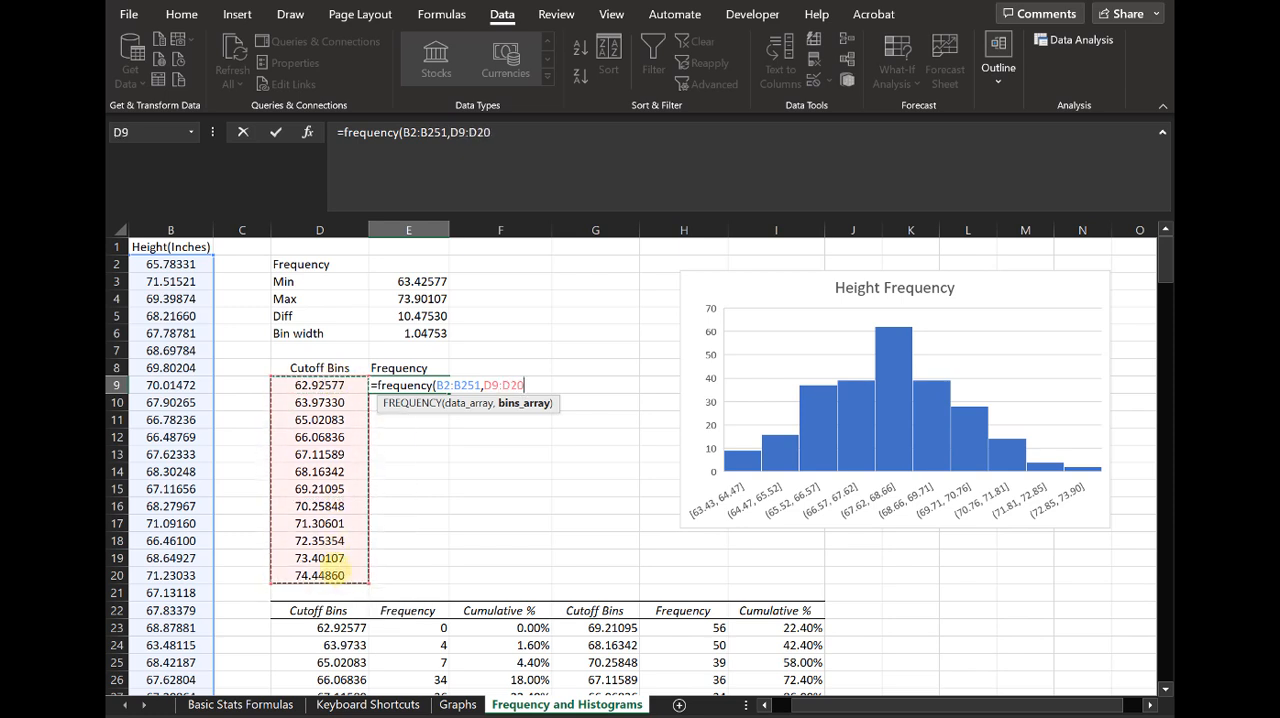
text())
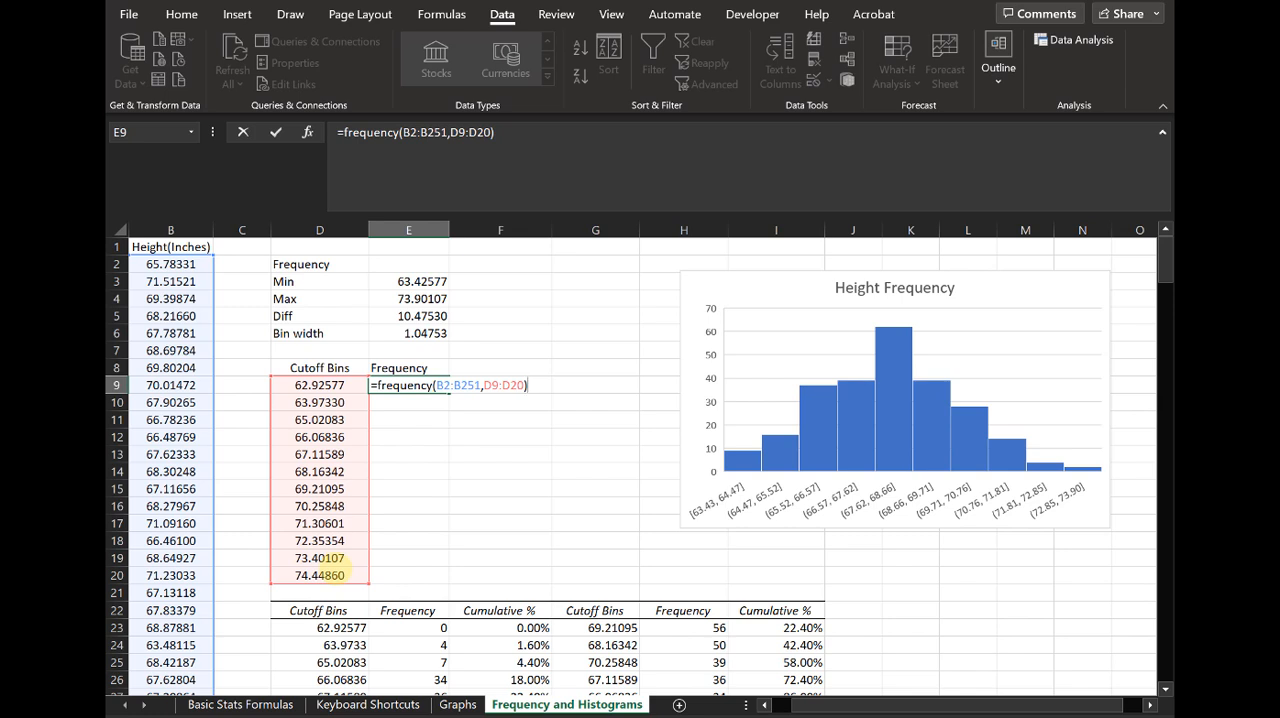
key(Return)
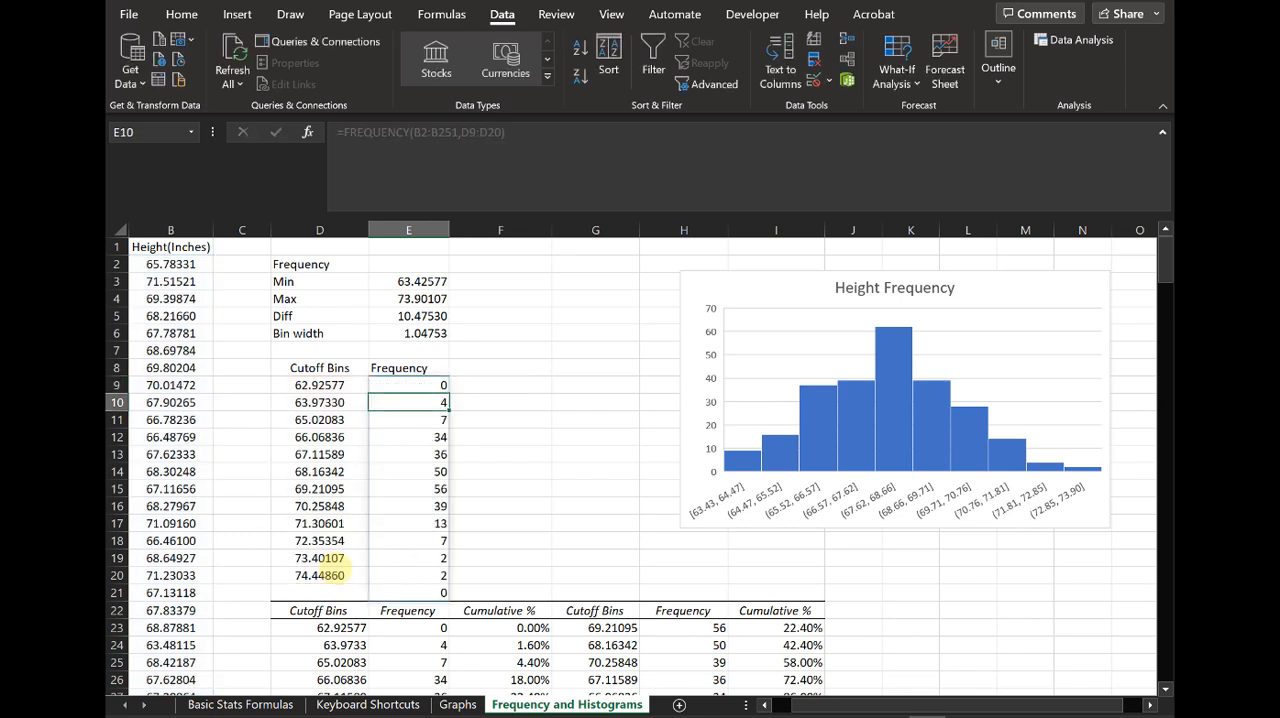
Step: Compare the FREQUENCY results in E9:E21 with the Frequency column of the Histogram output table
click(420, 437)
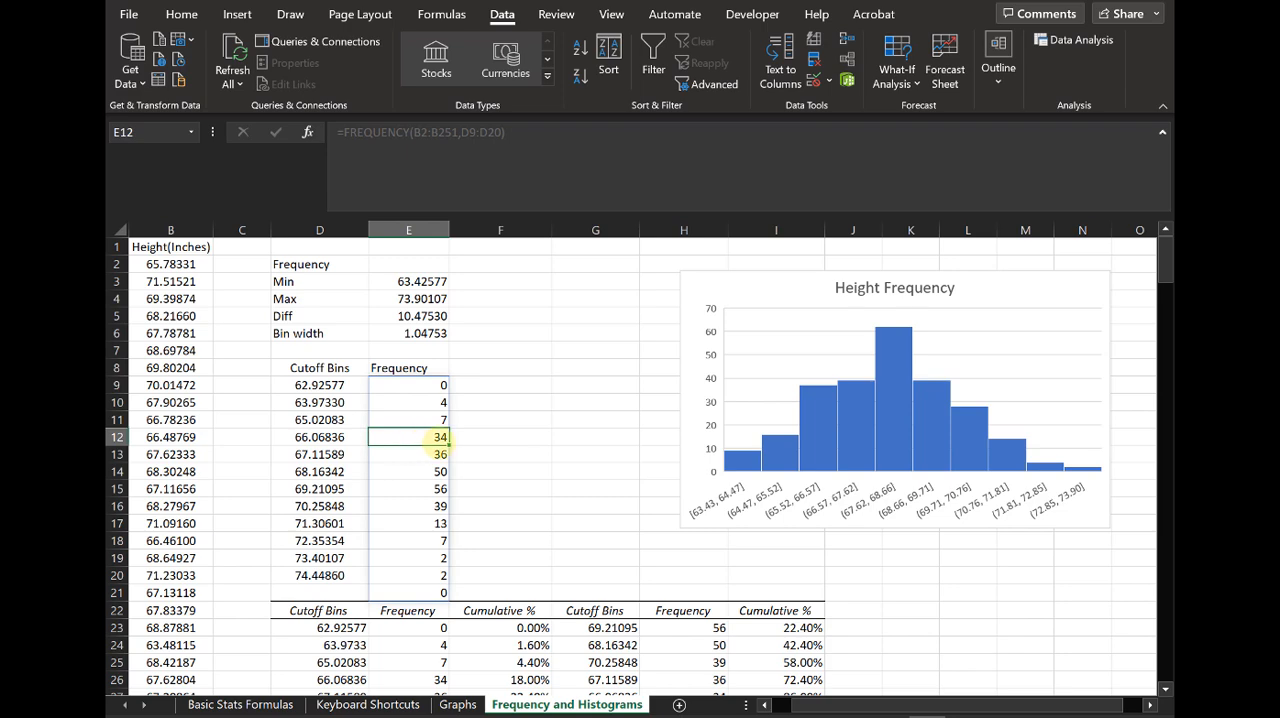
scroll(487, 443, down, 1)
scroll(487, 443, down, 2)
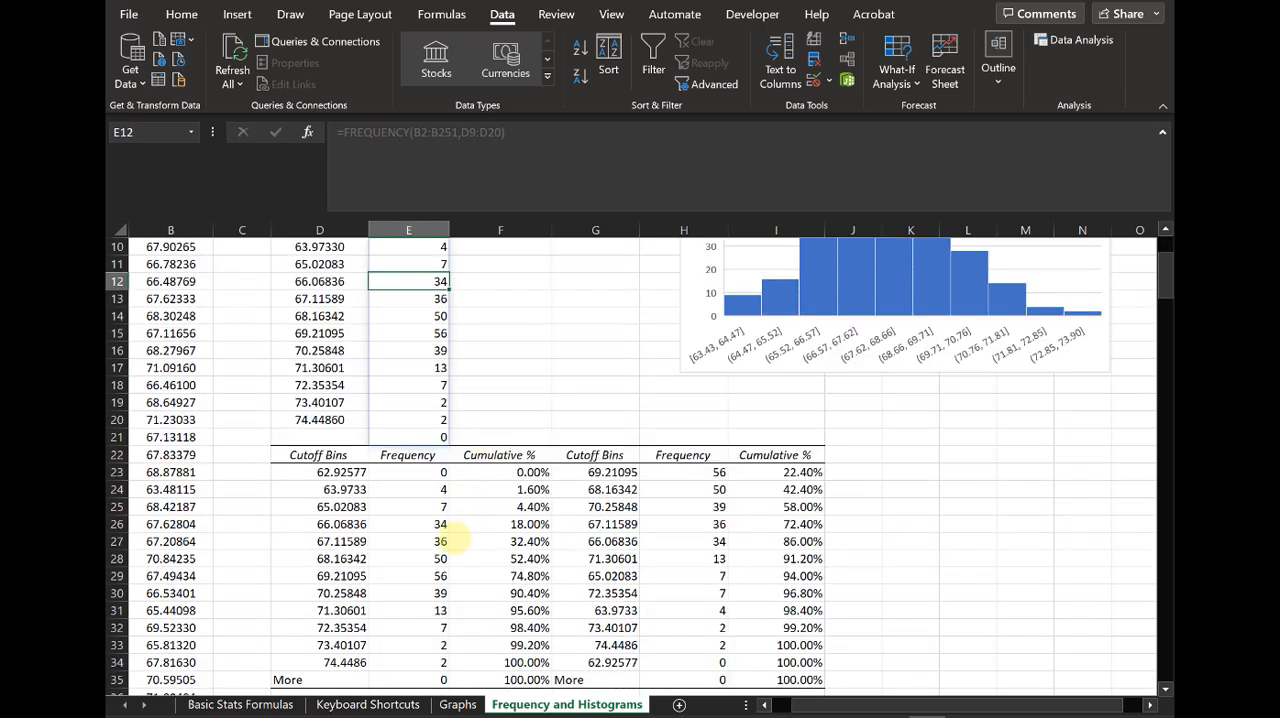
scroll(412, 330, up, 3)
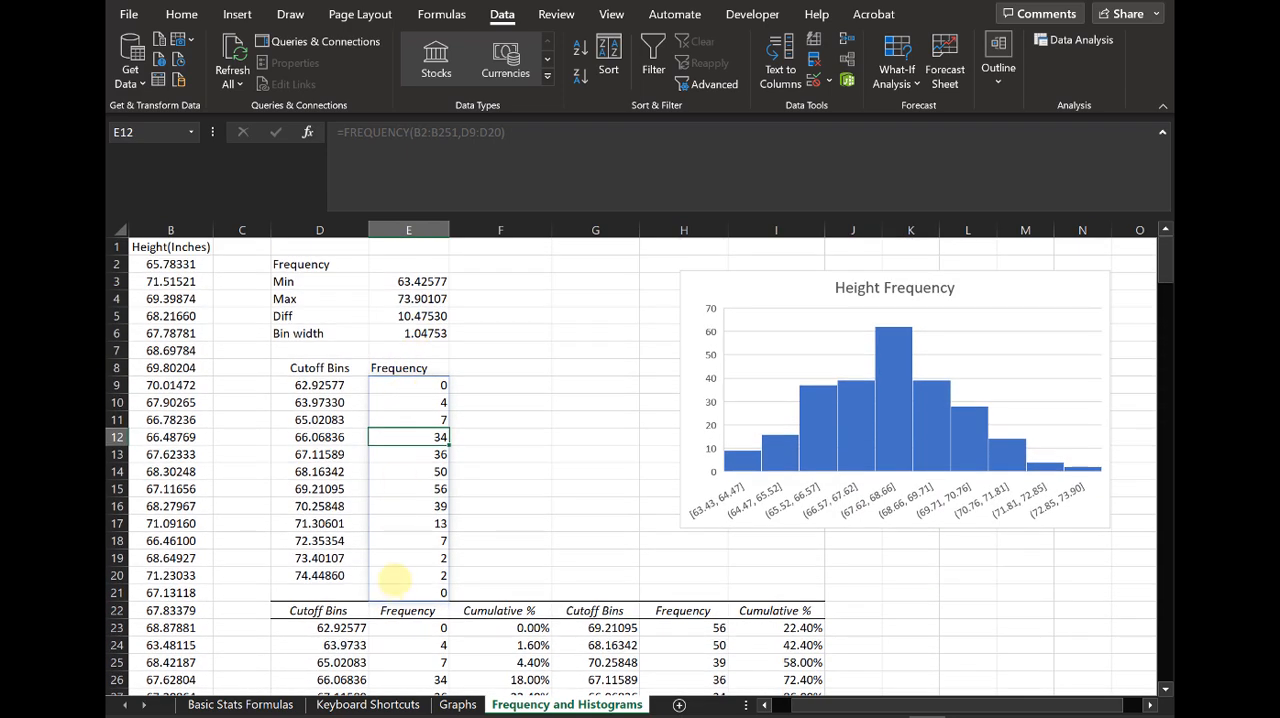
scroll(428, 508, down, 3)
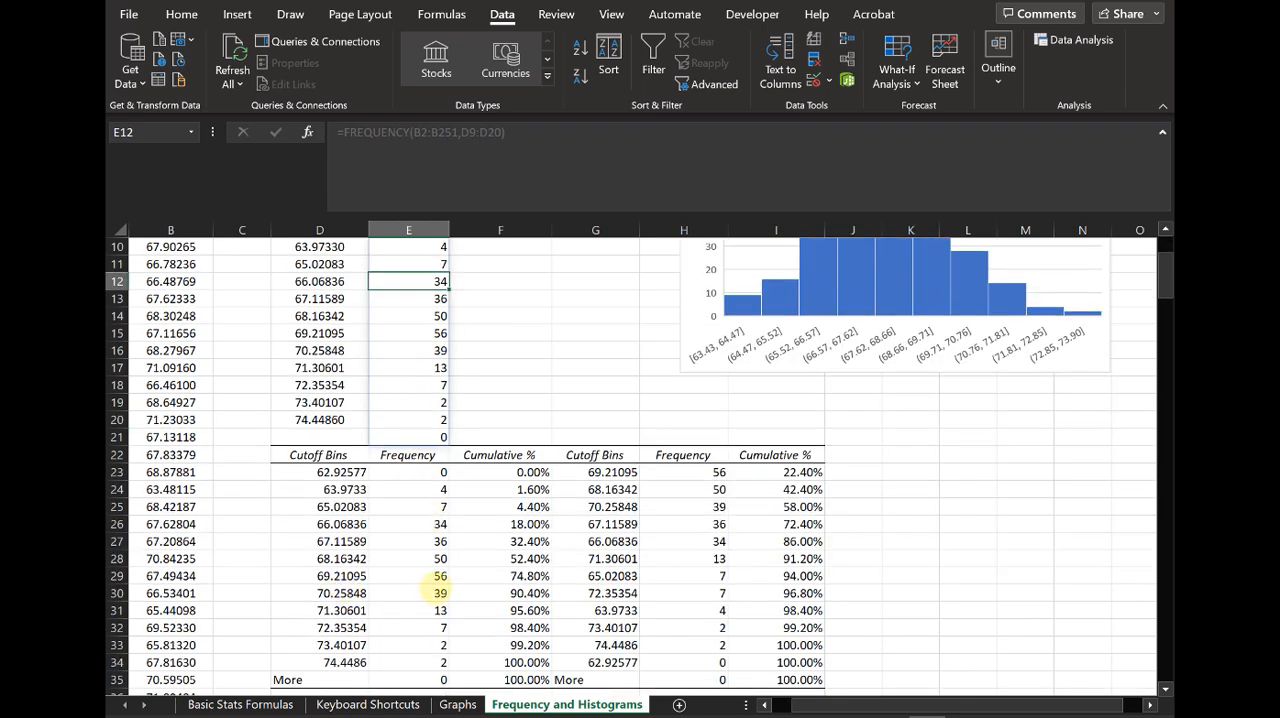
scroll(400, 624, up, 3)
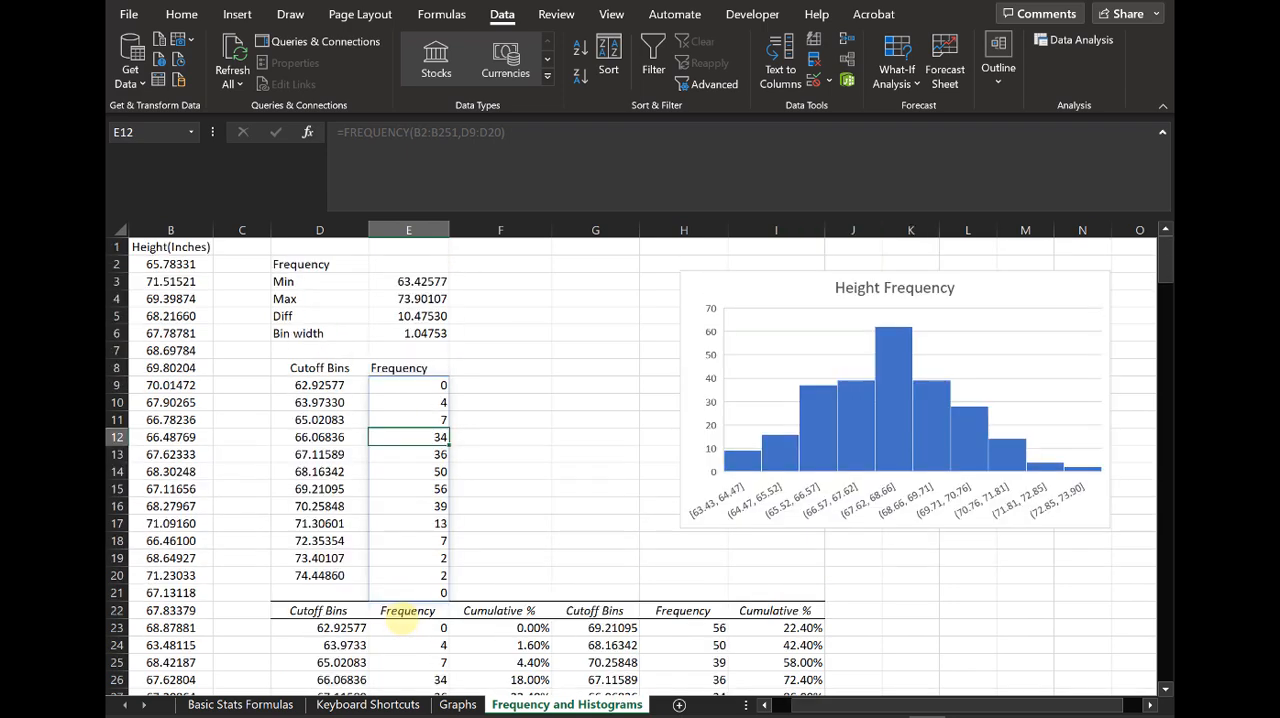
click(515, 470)
Step: Inspect the FREQUENCY formula in E9 and re-enter it as a legacy array formula in curly braces
click(443, 384)
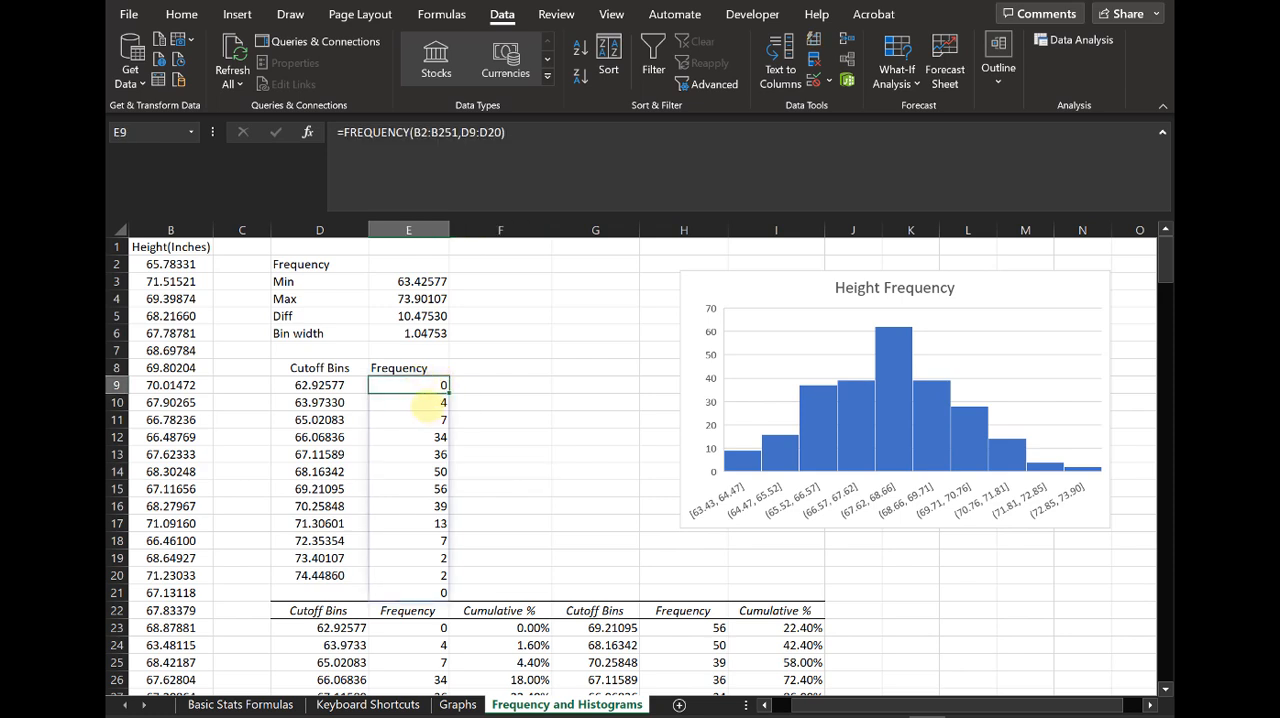
click(487, 230)
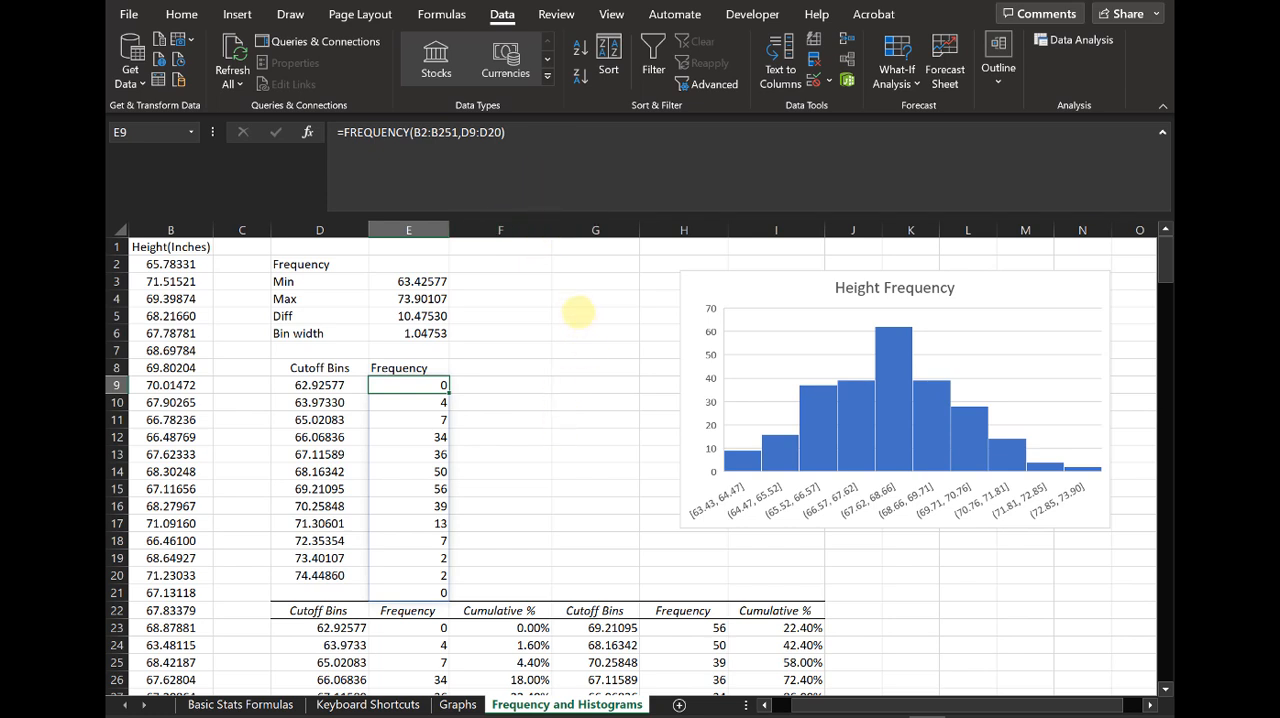
click(566, 173)
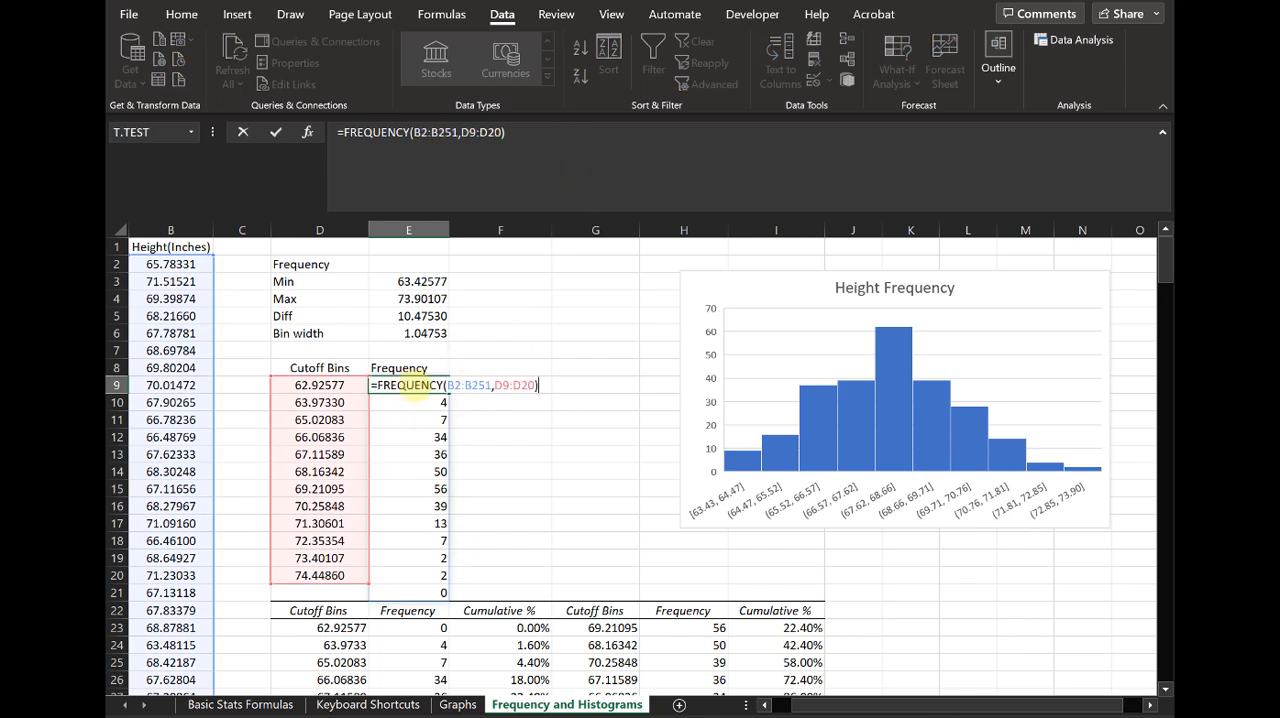
click(571, 428)
click(440, 385)
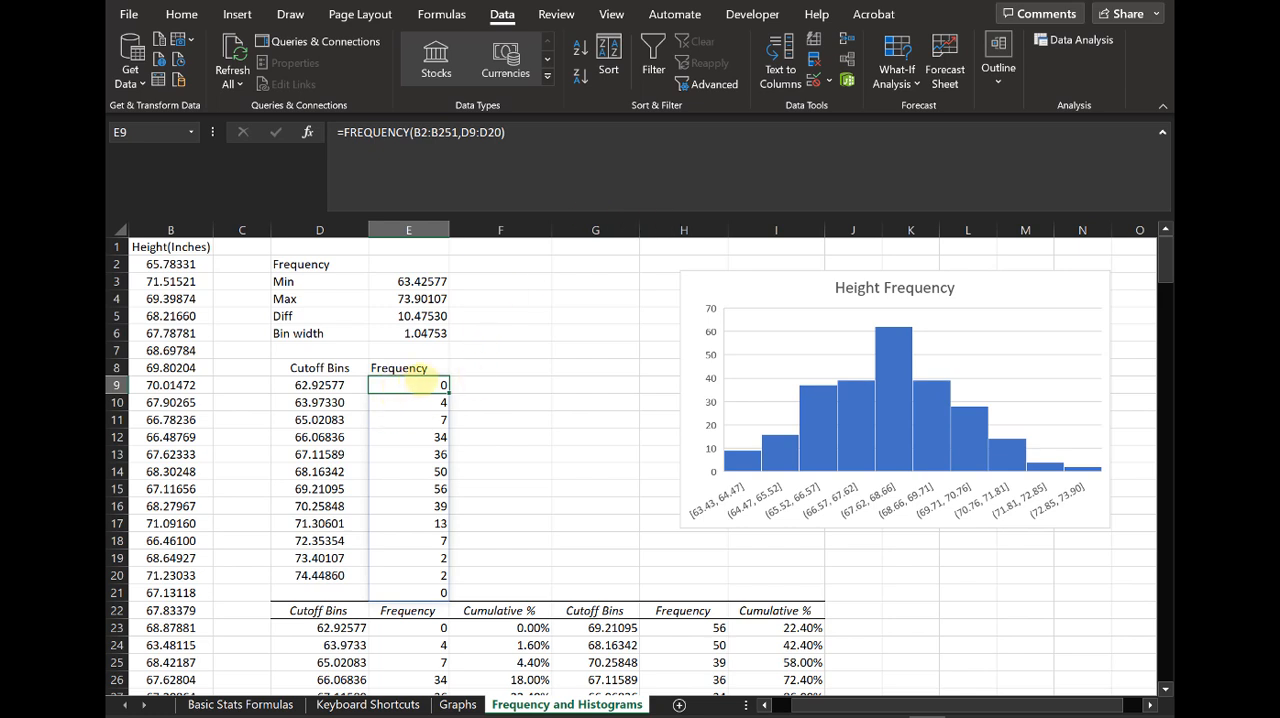
click(525, 135)
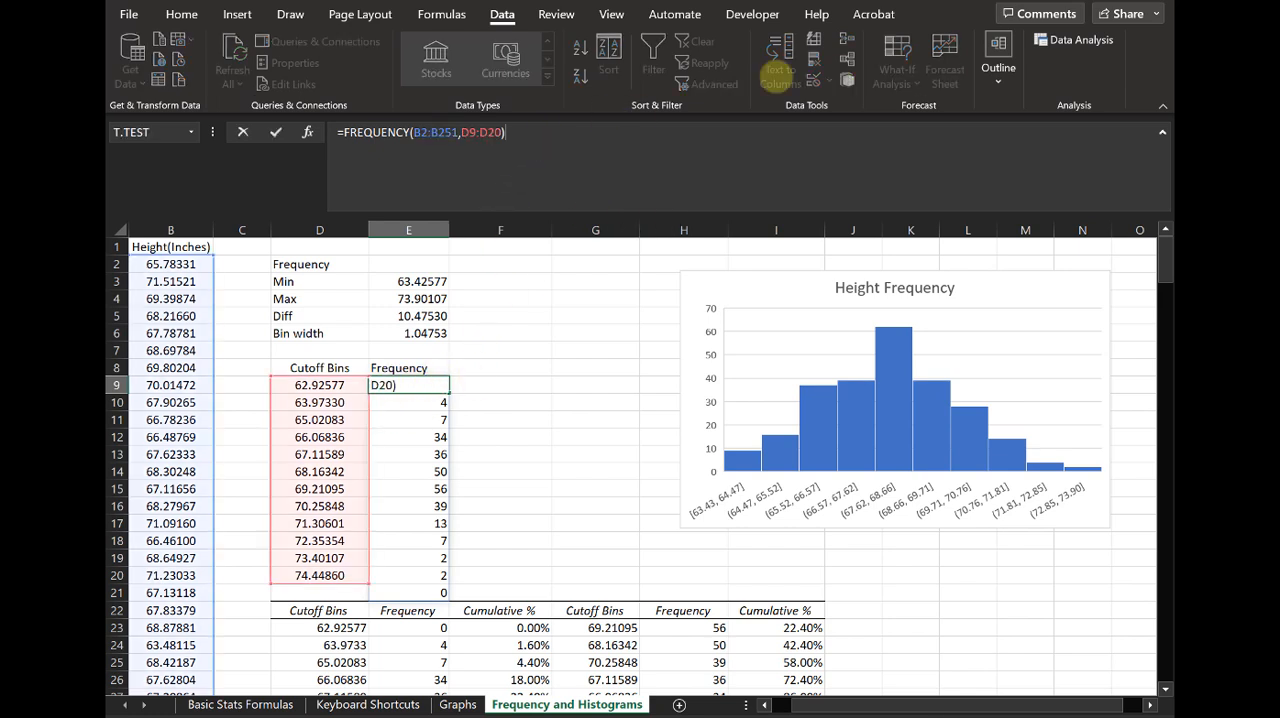
key(ctrl+shift+Return)
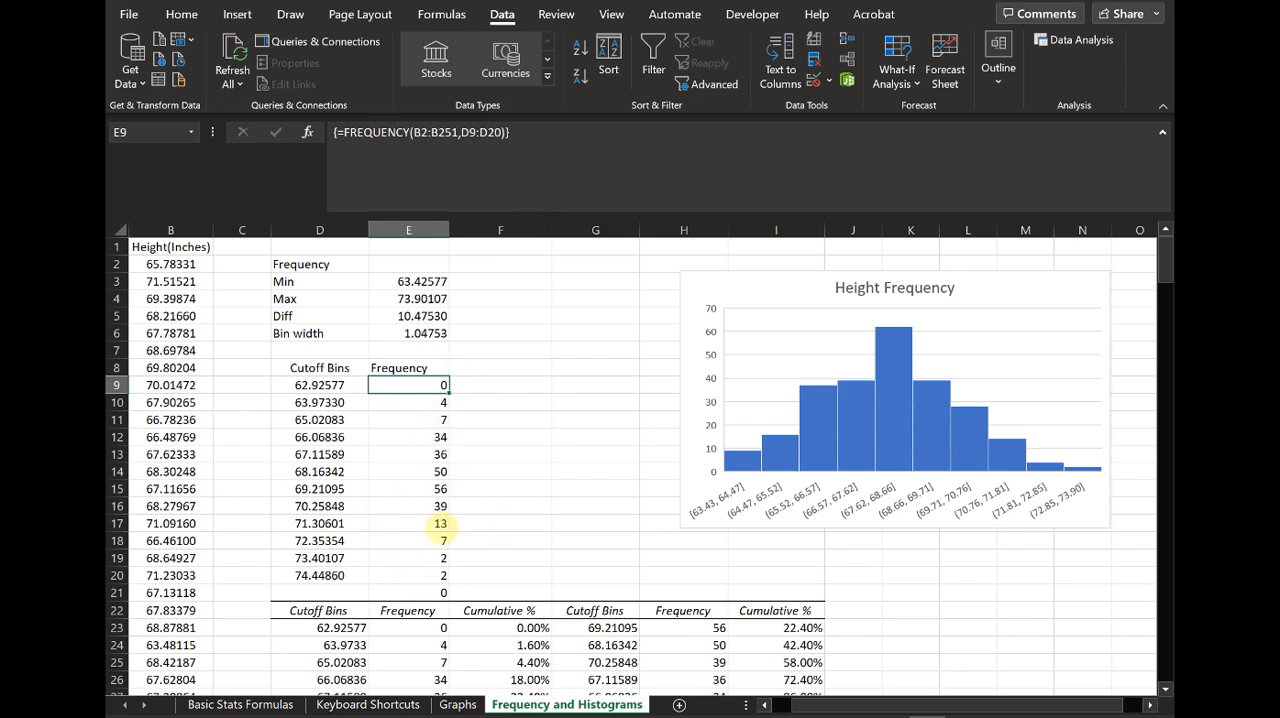
Step: Add the note "ctrl+shift+enter" in F9 beside the first frequency result
click(506, 453)
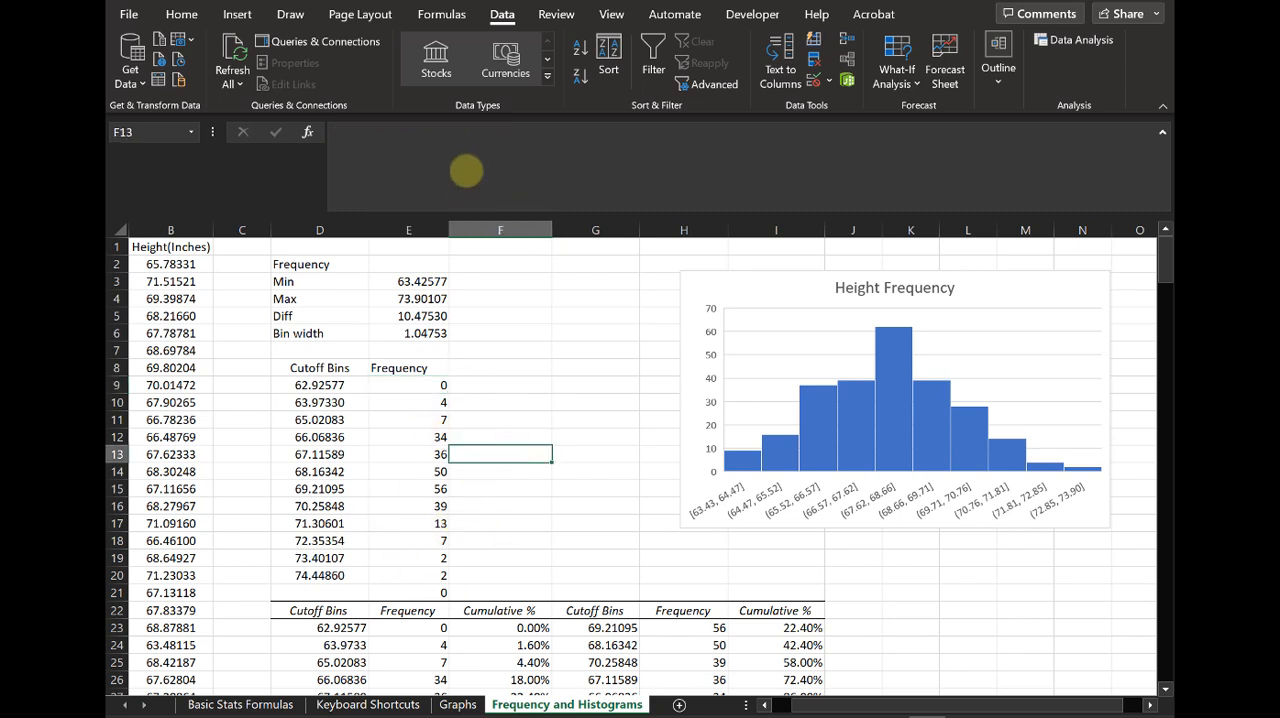
click(522, 385)
text(ctrl)
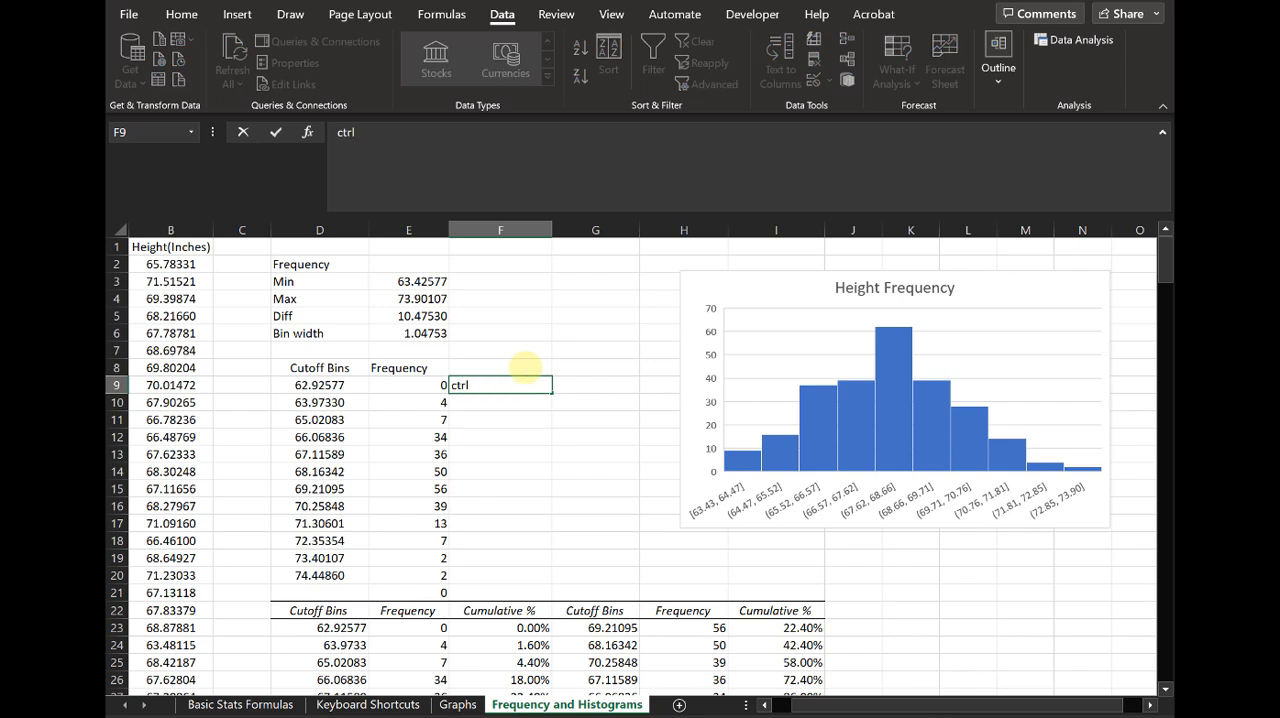
text(+shift+enter)
key(Return)
Step: Examine the array formula in E9 and the cutoff formula in D10 alongside the Histogram output tables
key(Left)
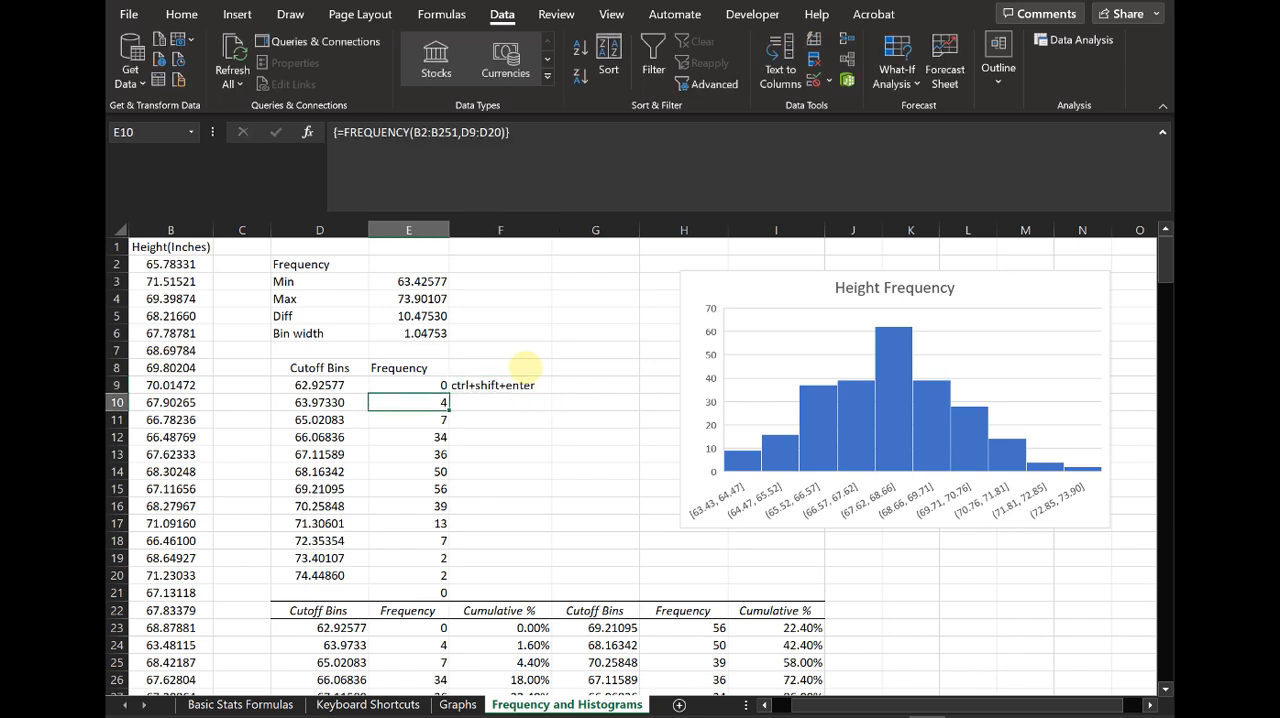
key(Up)
scroll(520, 370, down, 4)
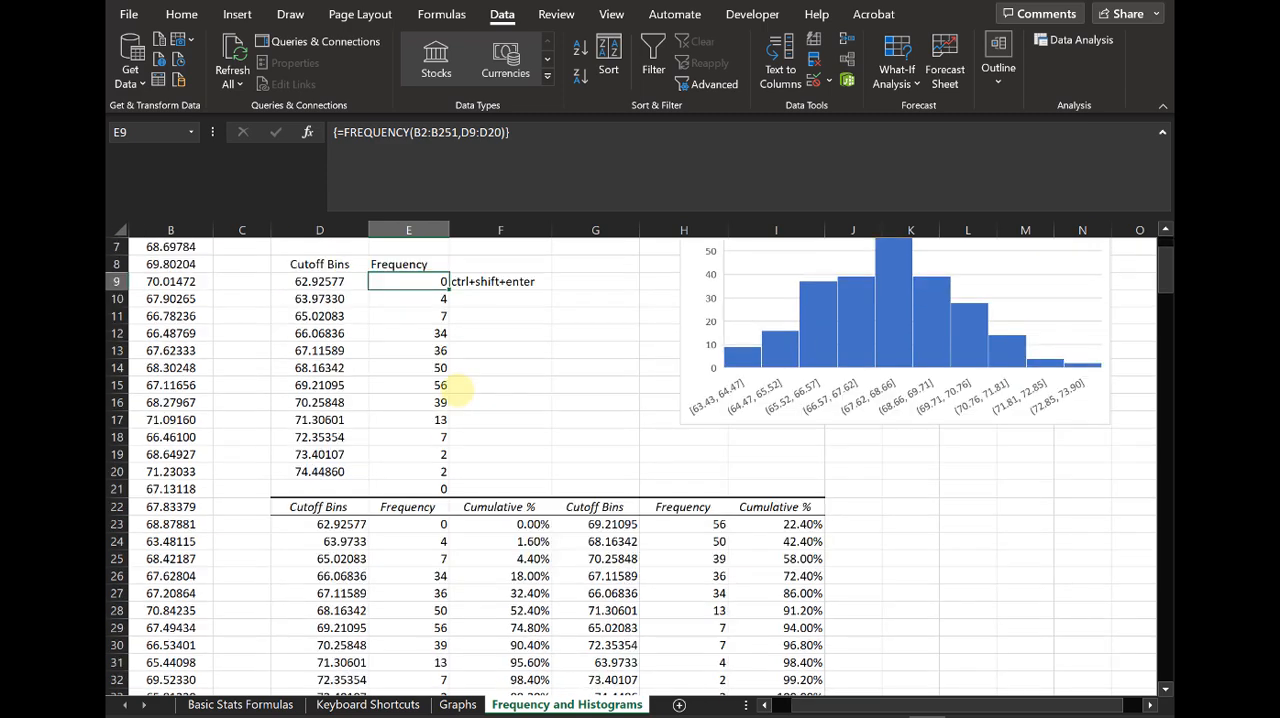
scroll(462, 459, up, 4)
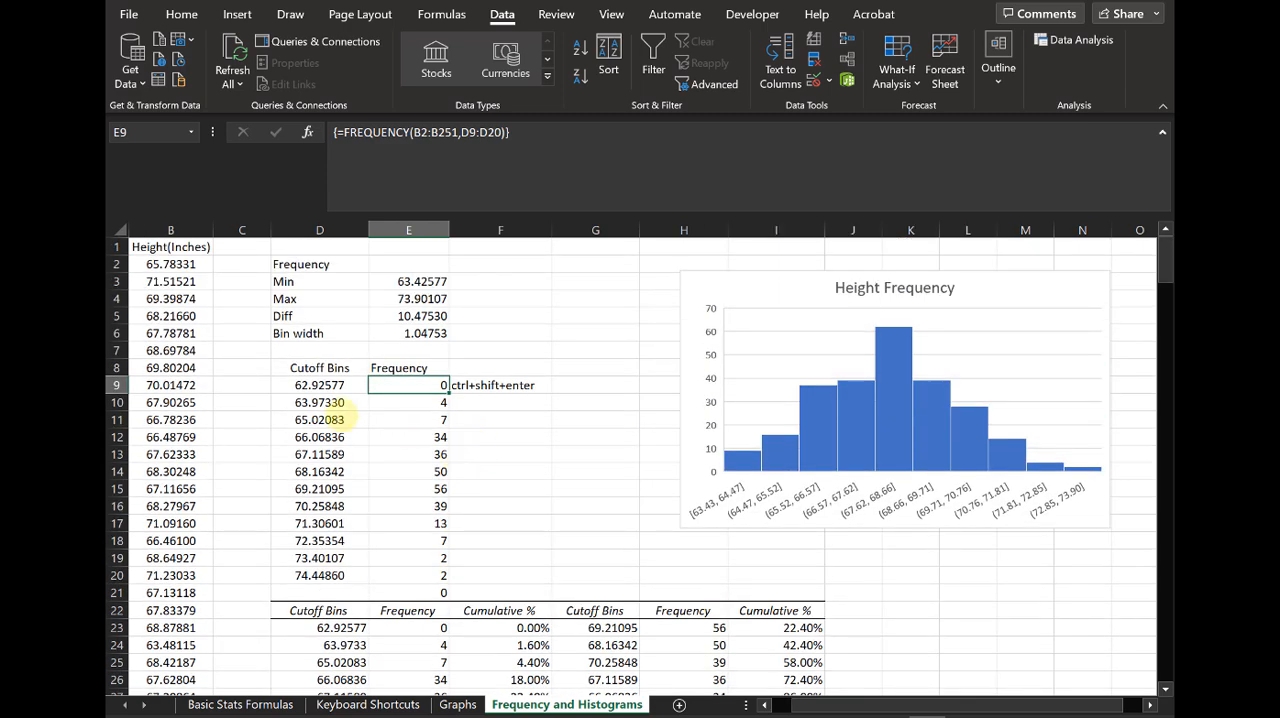
click(319, 383)
key(Down)
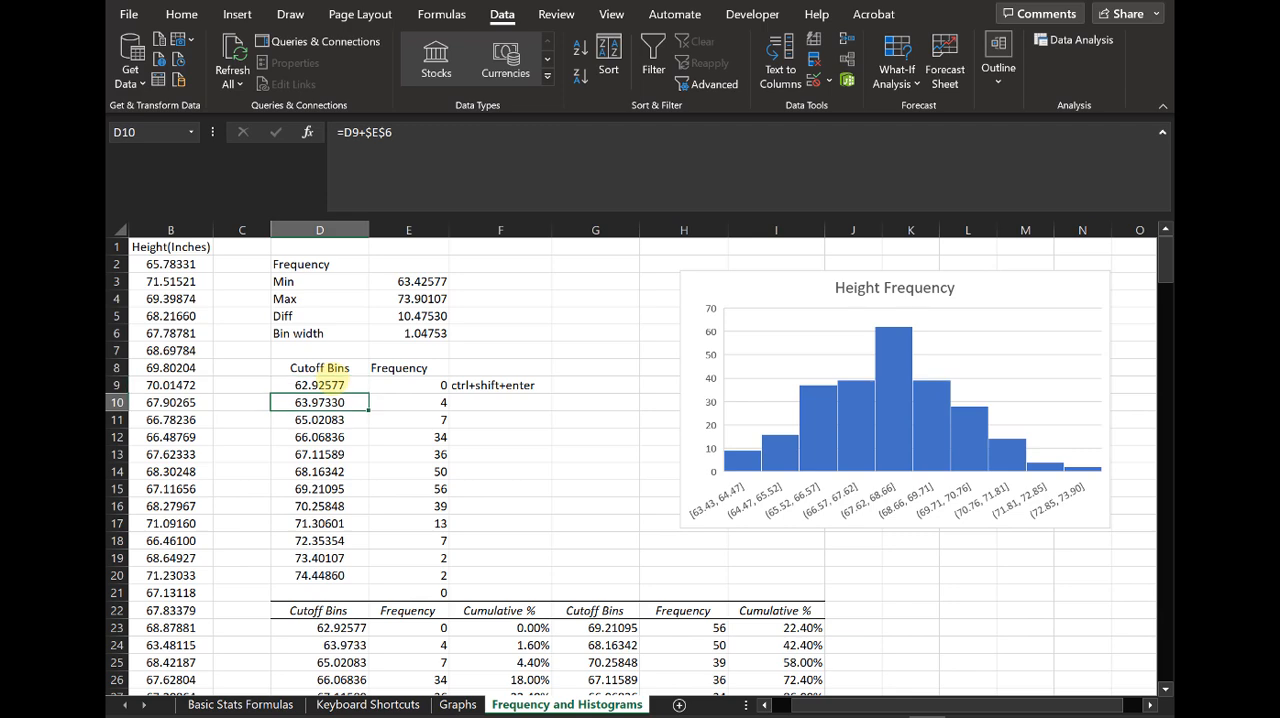
scroll(513, 463, down, 2)
scroll(513, 463, up, 1)
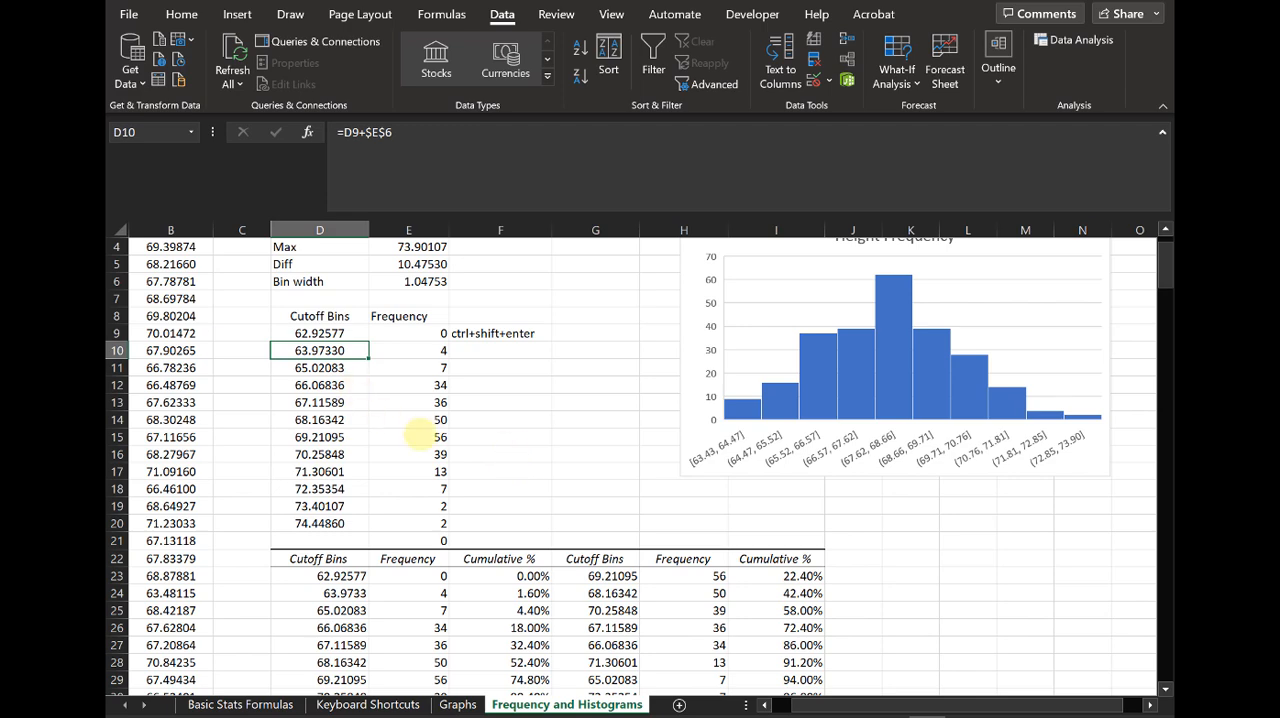
scroll(419, 433, down, 7)
scroll(402, 513, up, 1)
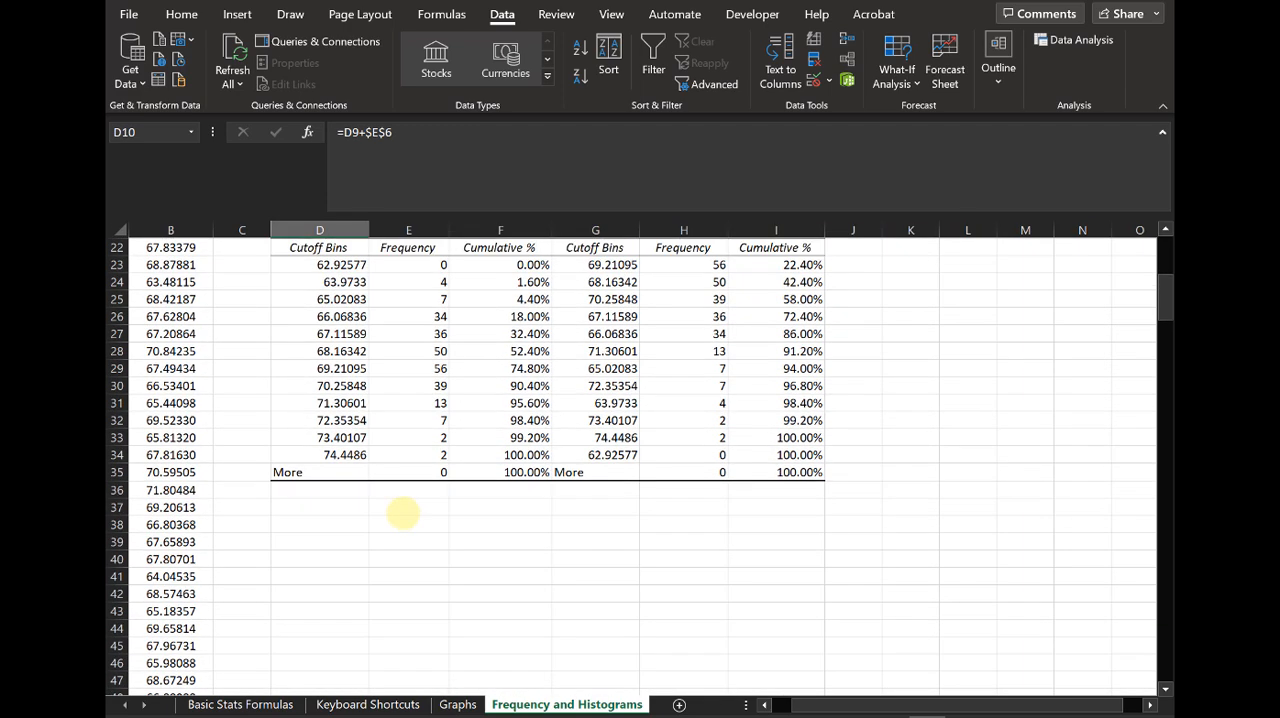
click(336, 507)
text(6)
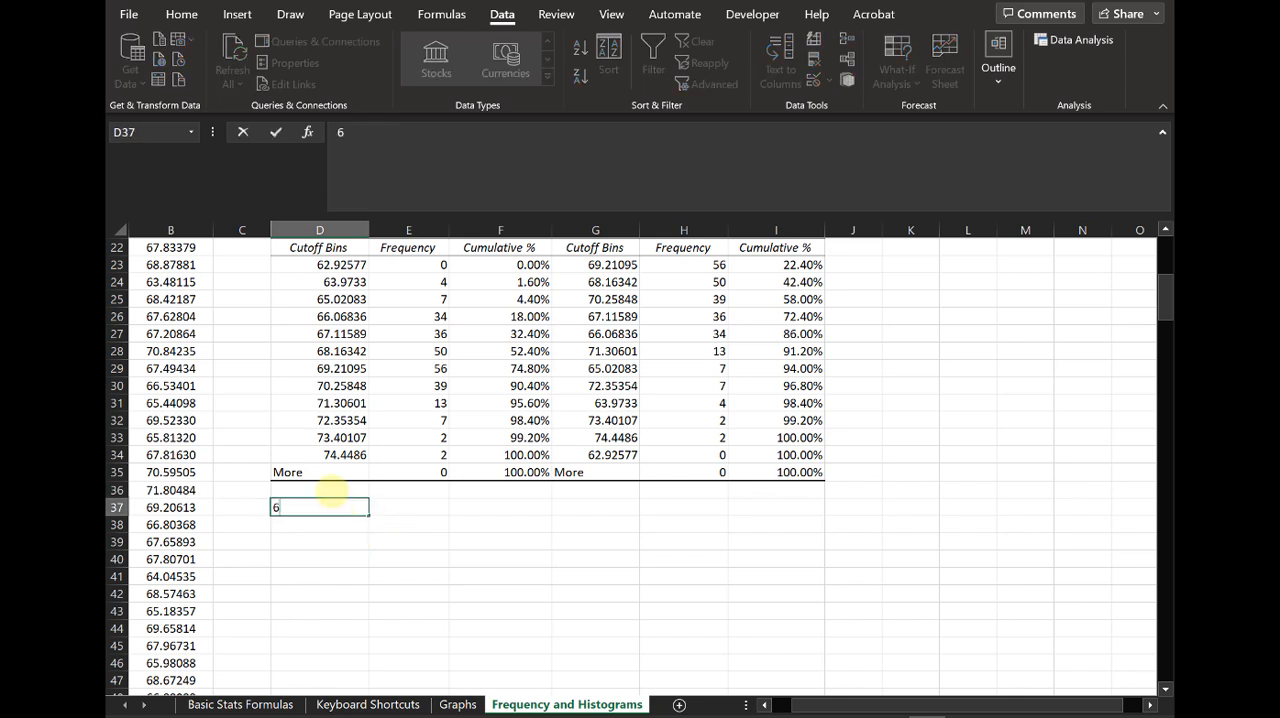
text(2.9)
key(Escape)
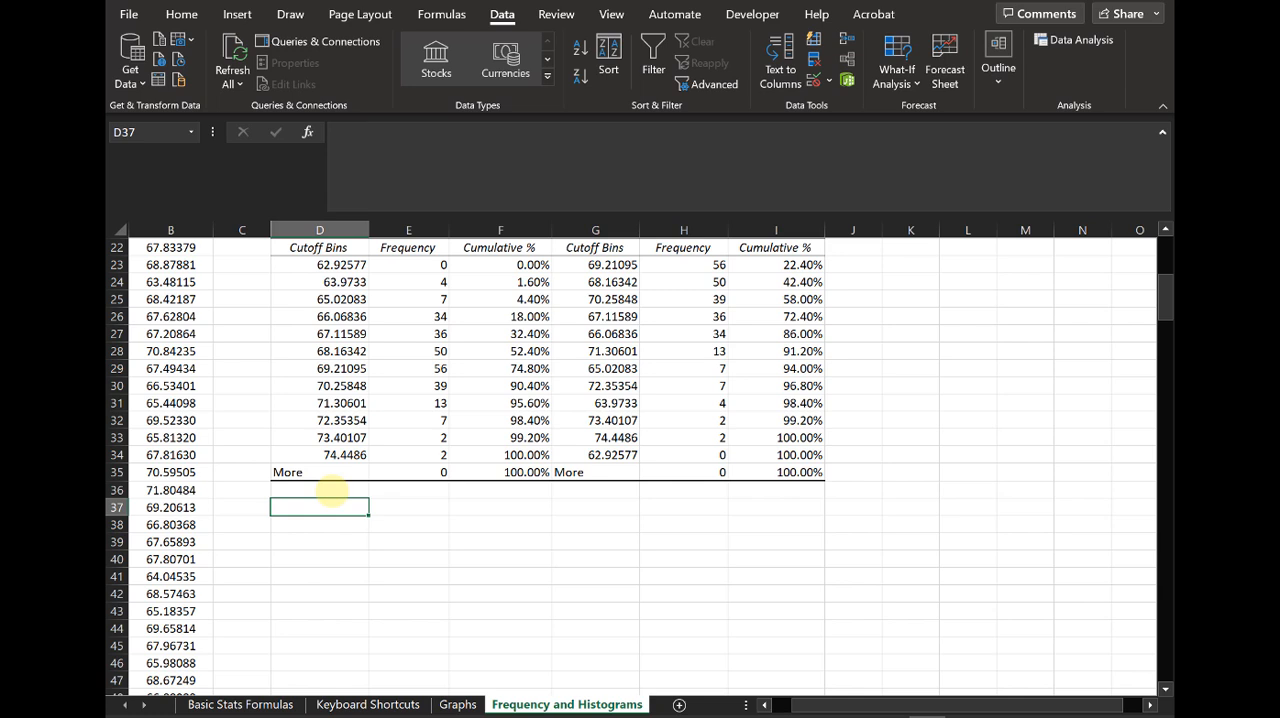
Step: Enter the range label 62.9-63.9 in D37 below the Histogram output table
text(62)
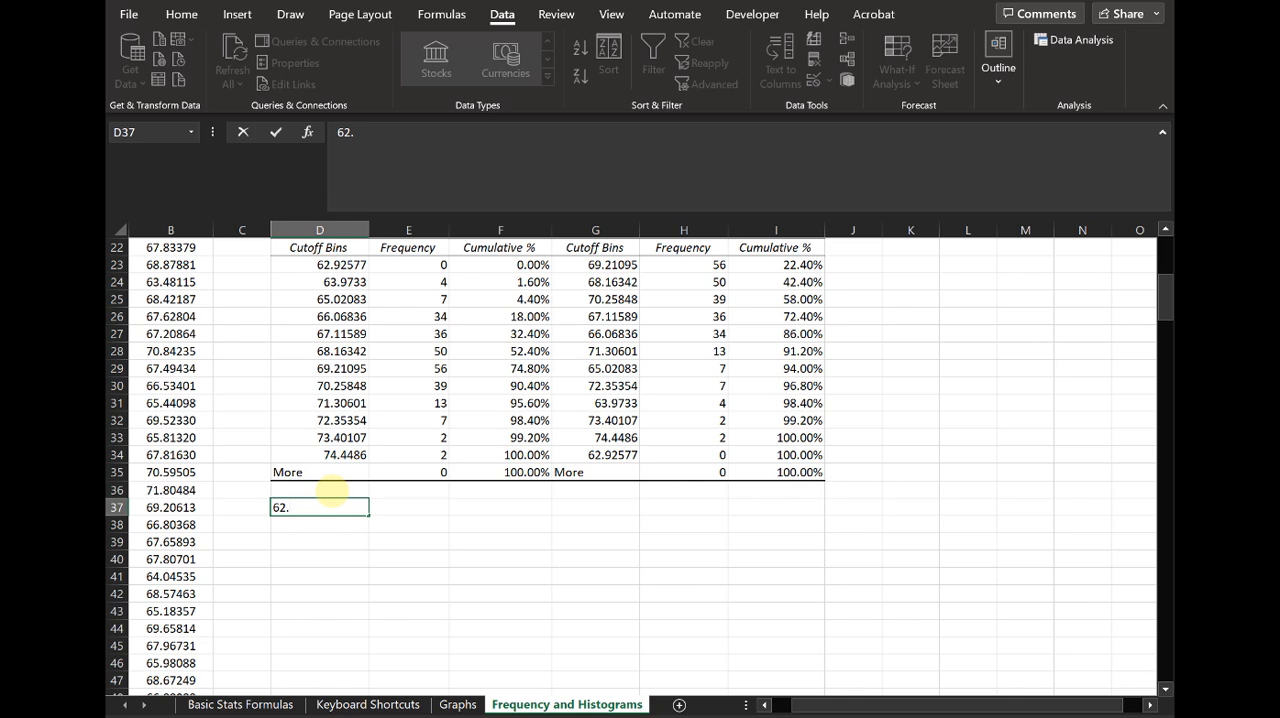
text(.9-63.9)
key(Return)
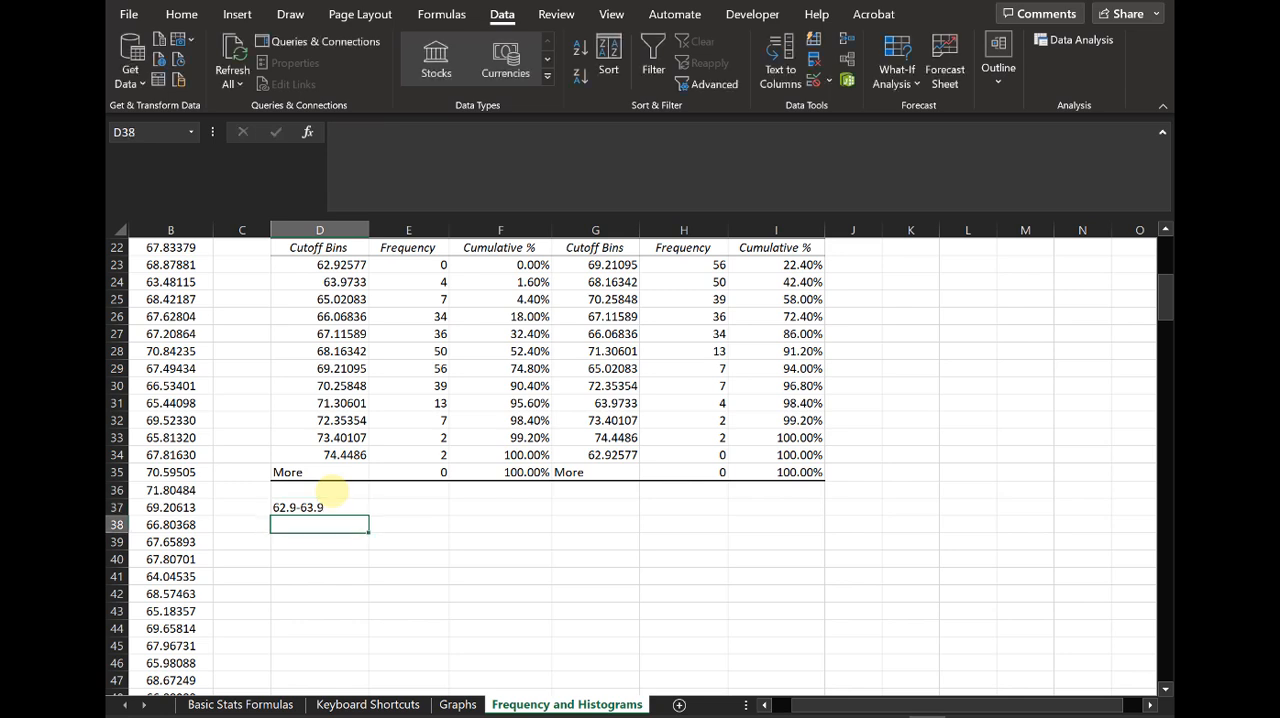
Step: Change the range label in D37 to the two-decimal form 62.93-63.97
key(Up)
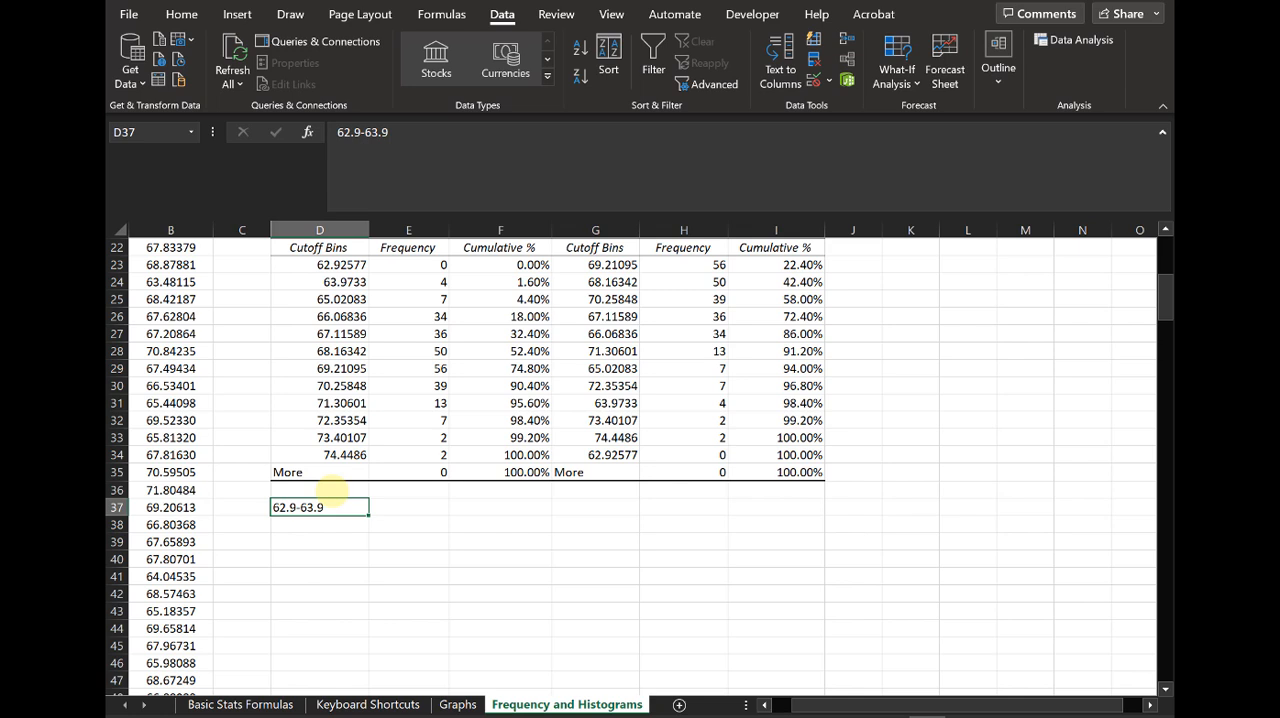
key(F2)
key(BackSpace)
key(BackSpace)
key(BackSpace)
key(BackSpace)
key(BackSpace)
key(BackSpace)
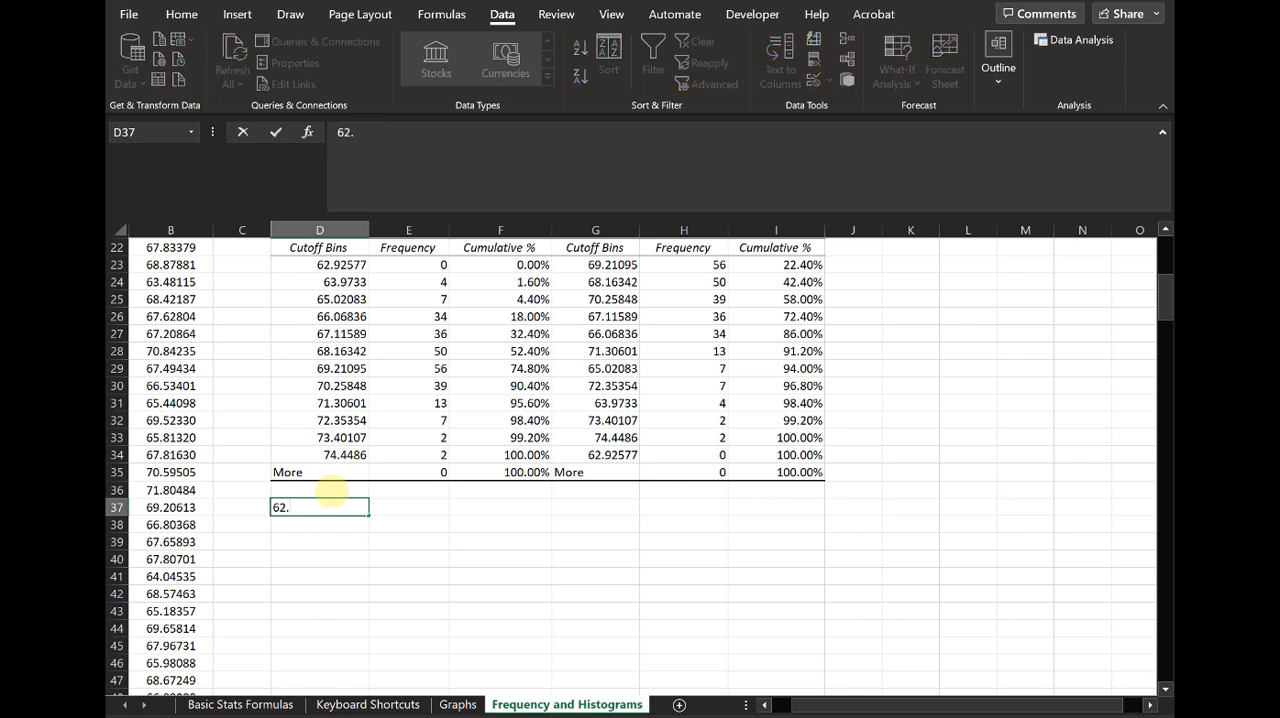
text(93-)
text(6)
key(BackSpace)
text(63.97)
key(Return)
Step: Add the range labels 63.971-65.02 in D38 and 65.021-66.07 in D39
text(6)
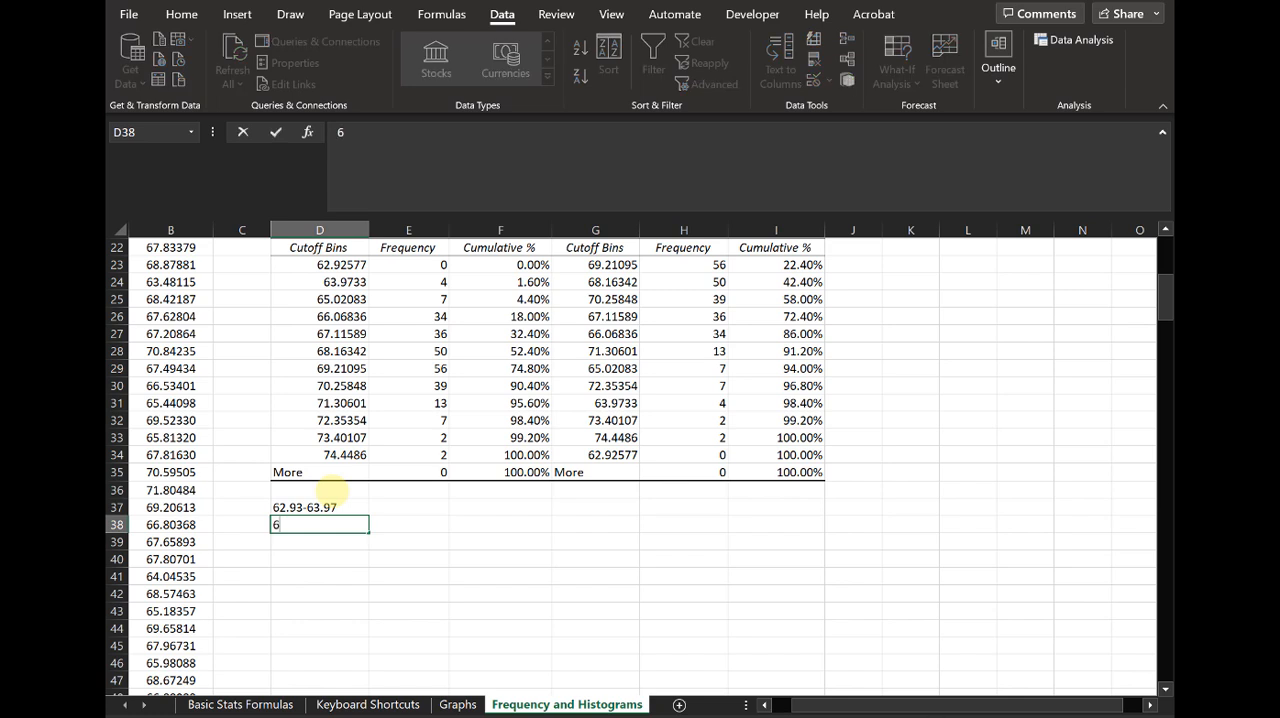
text(3.971-65.02)
key(Return)
text(65)
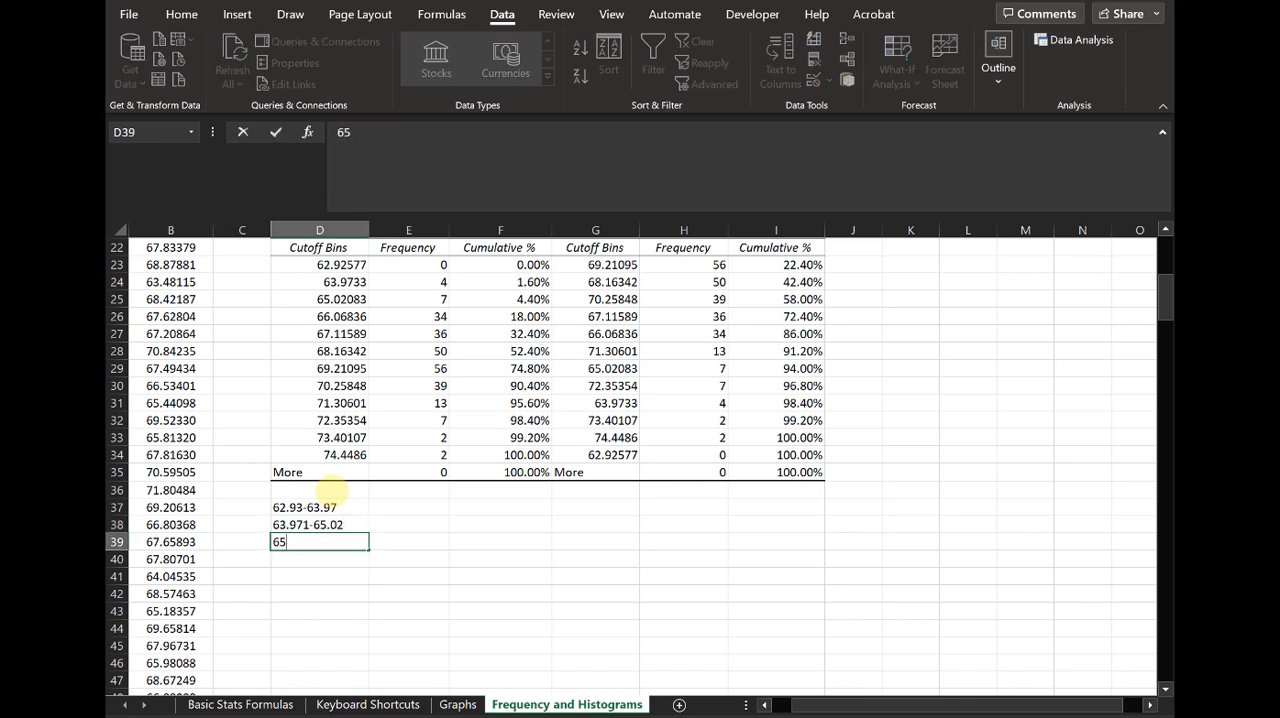
text(.021-66.07)
key(Return)
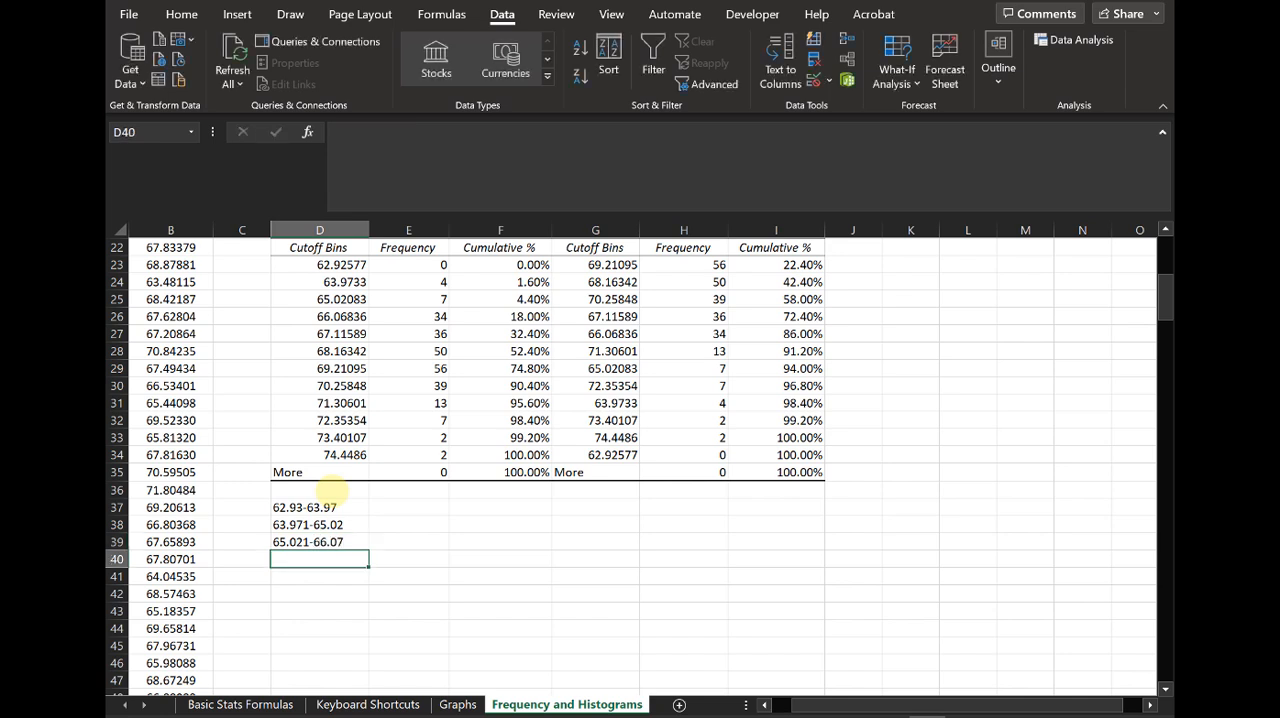
Step: Copy the Histogram frequencies from E24:E34 into E37:E47 beside the new range labels
click(331, 510)
drag(331, 510, 335, 541)
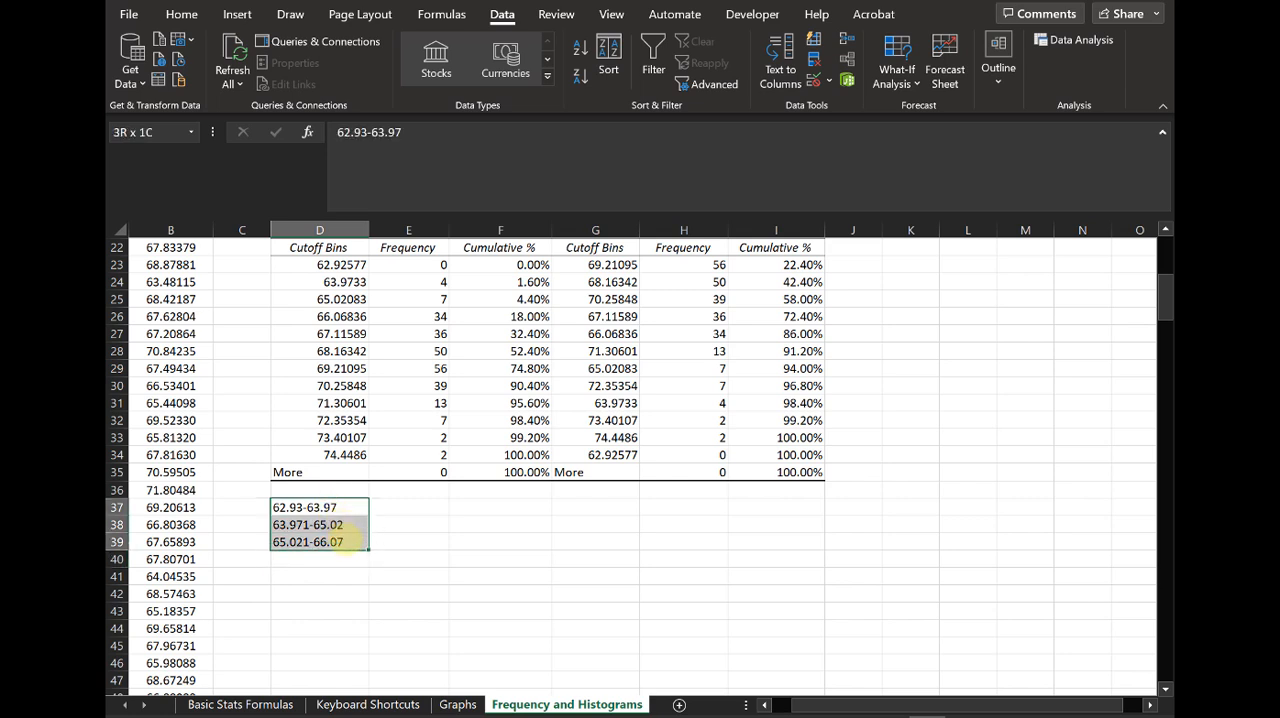
drag(330, 265, 358, 456)
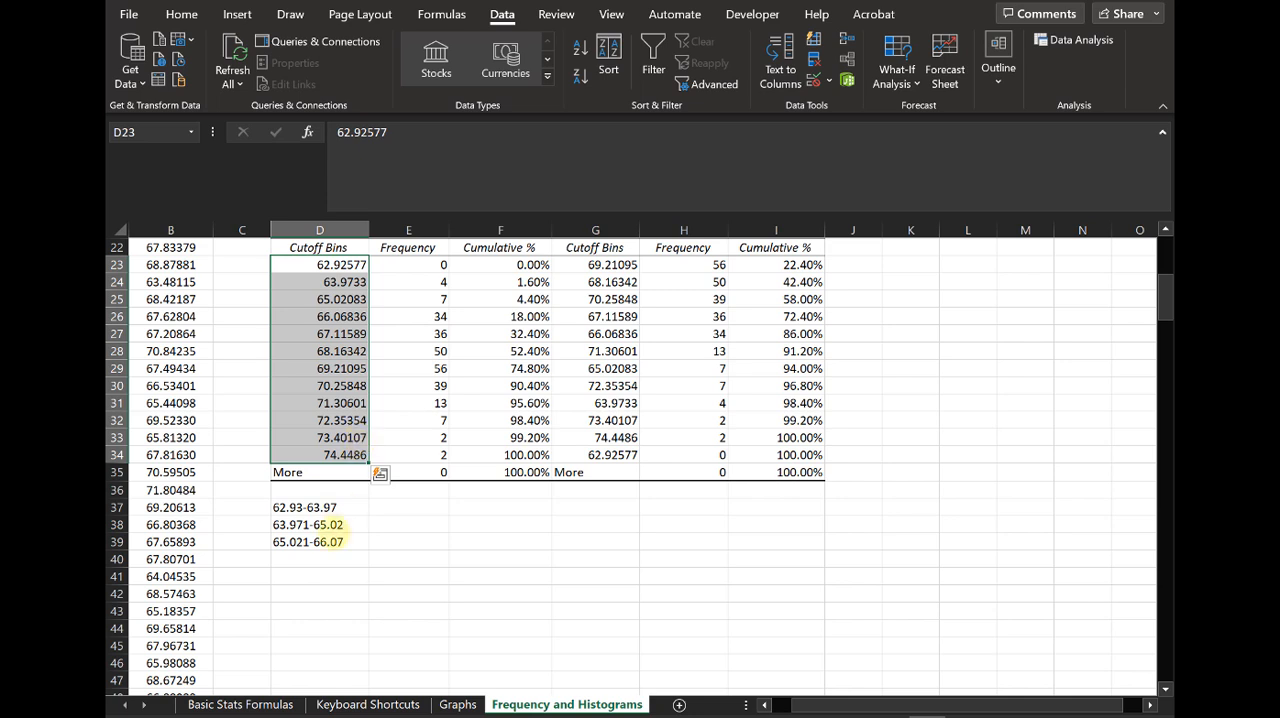
click(330, 559)
drag(426, 282, 440, 455)
key(ctrl+c)
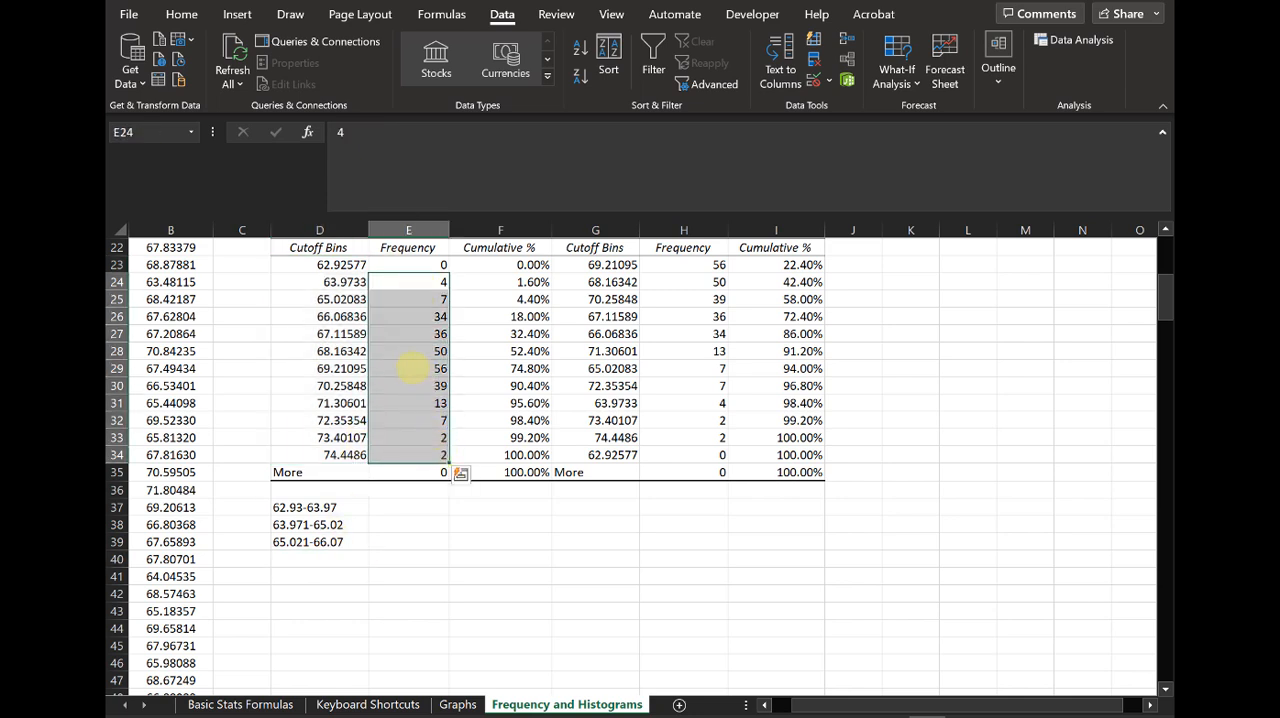
click(416, 510)
key(ctrl+v)
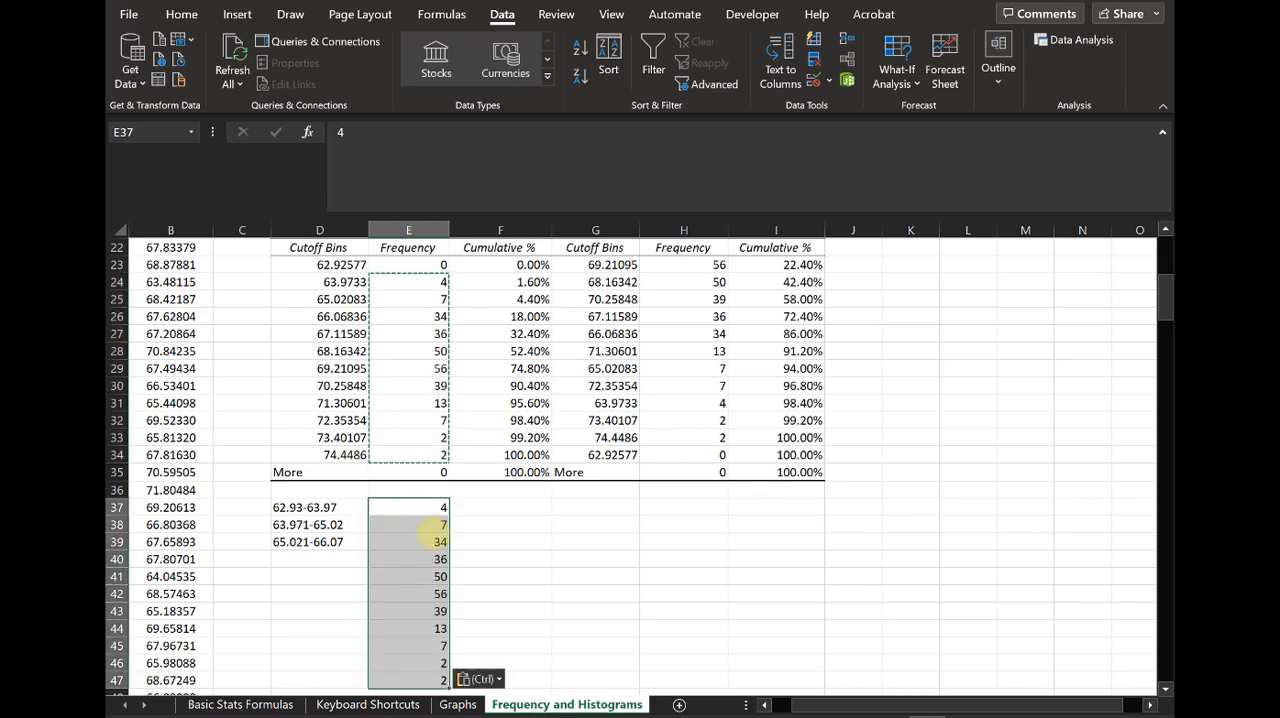
Step: Enter the range label 66.071-67.12 in D40 beside its copied frequency
scroll(390, 508, down, 1)
click(350, 505)
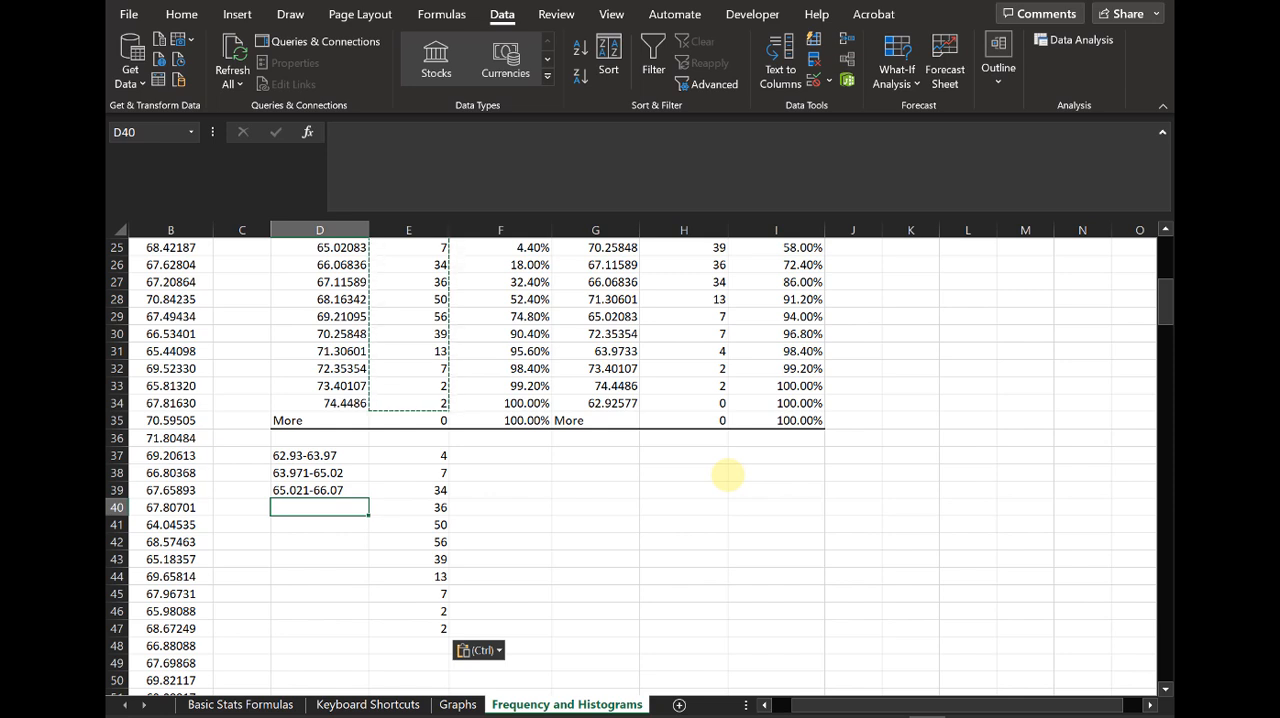
text(66.071)
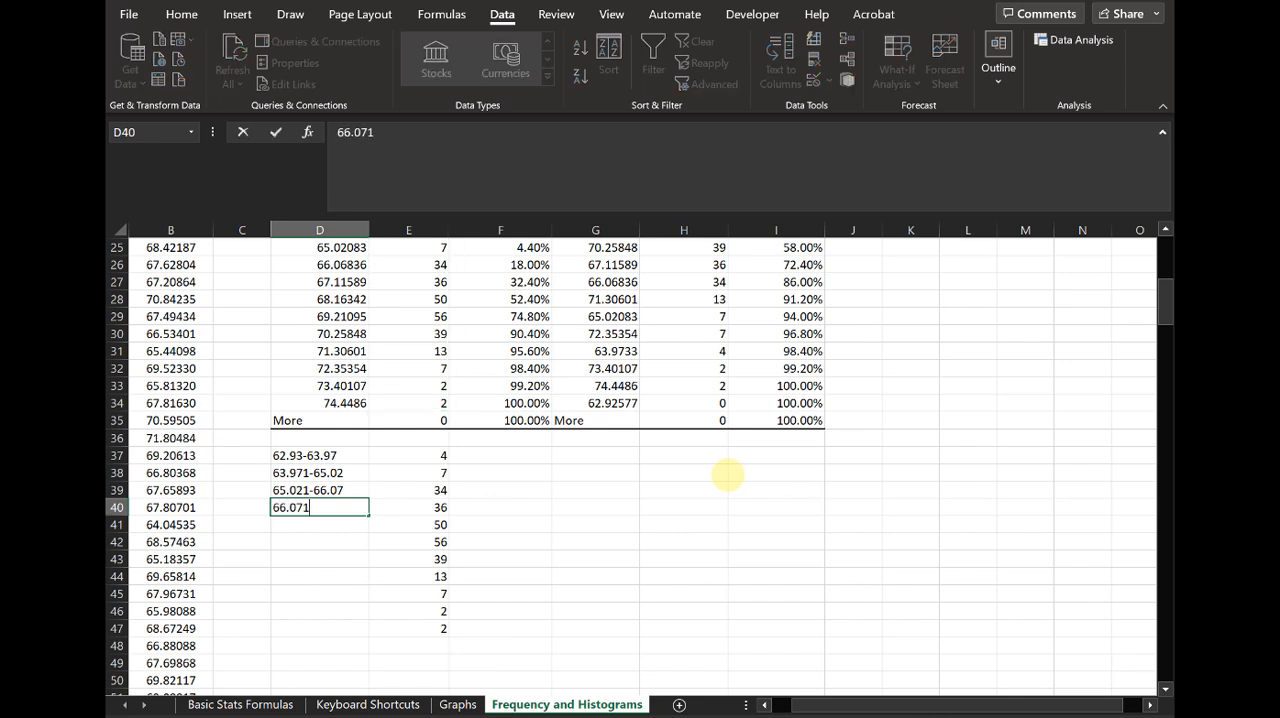
text(-67.11)
key(BackSpace)
text(2)
key(Return)
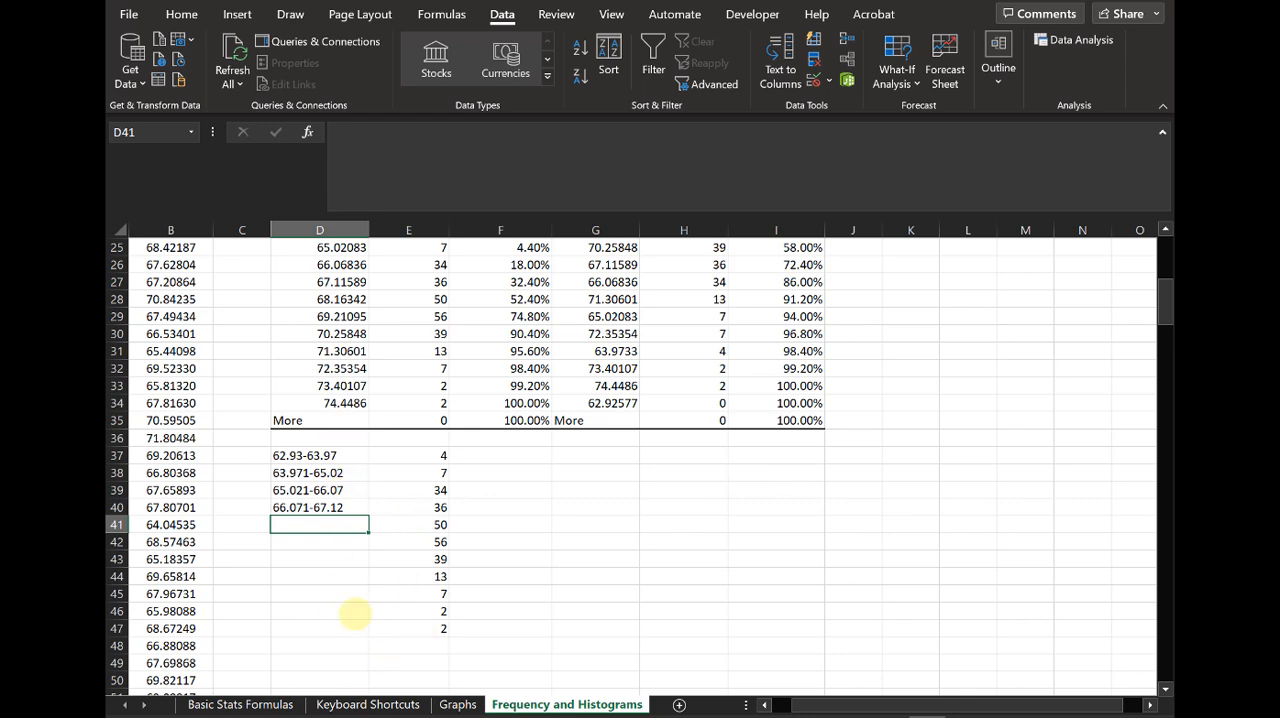
Step: Move the Height Frequency chart slightly left, closer to the cutoff bins and frequency table
scroll(353, 614, up, 2)
scroll(353, 614, up, 6)
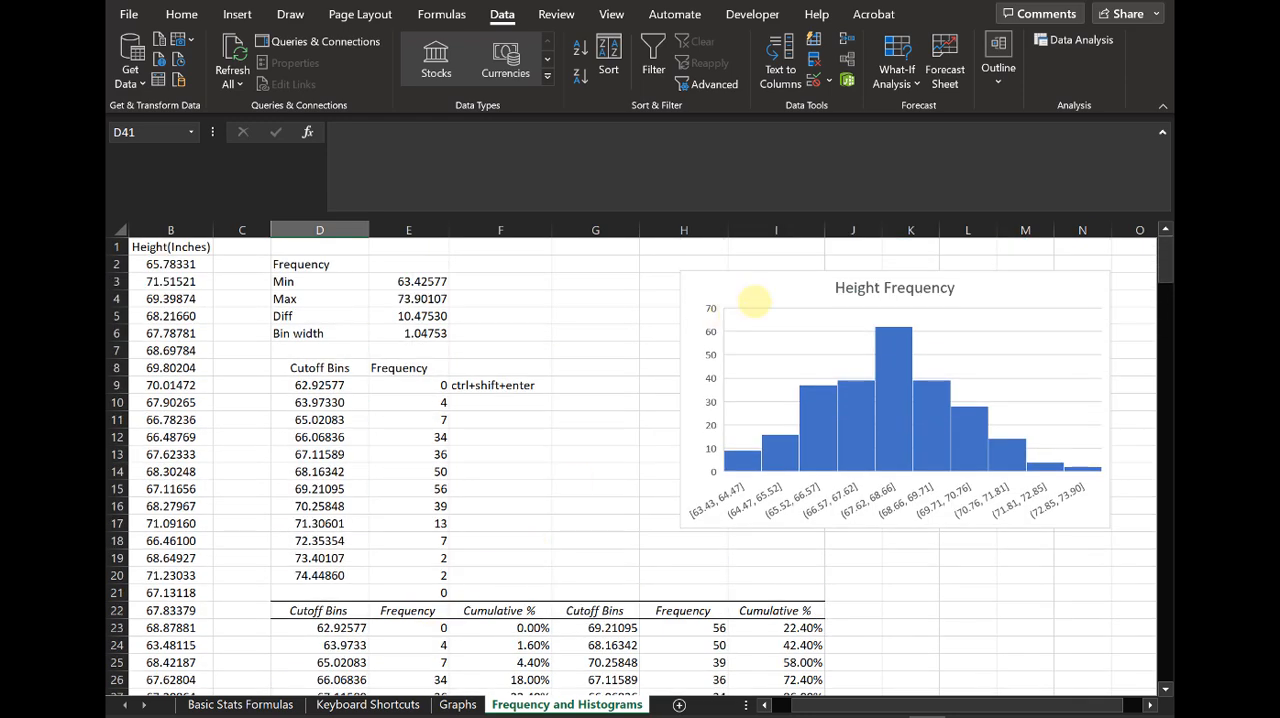
click(722, 287)
drag(722, 287, 690, 287)
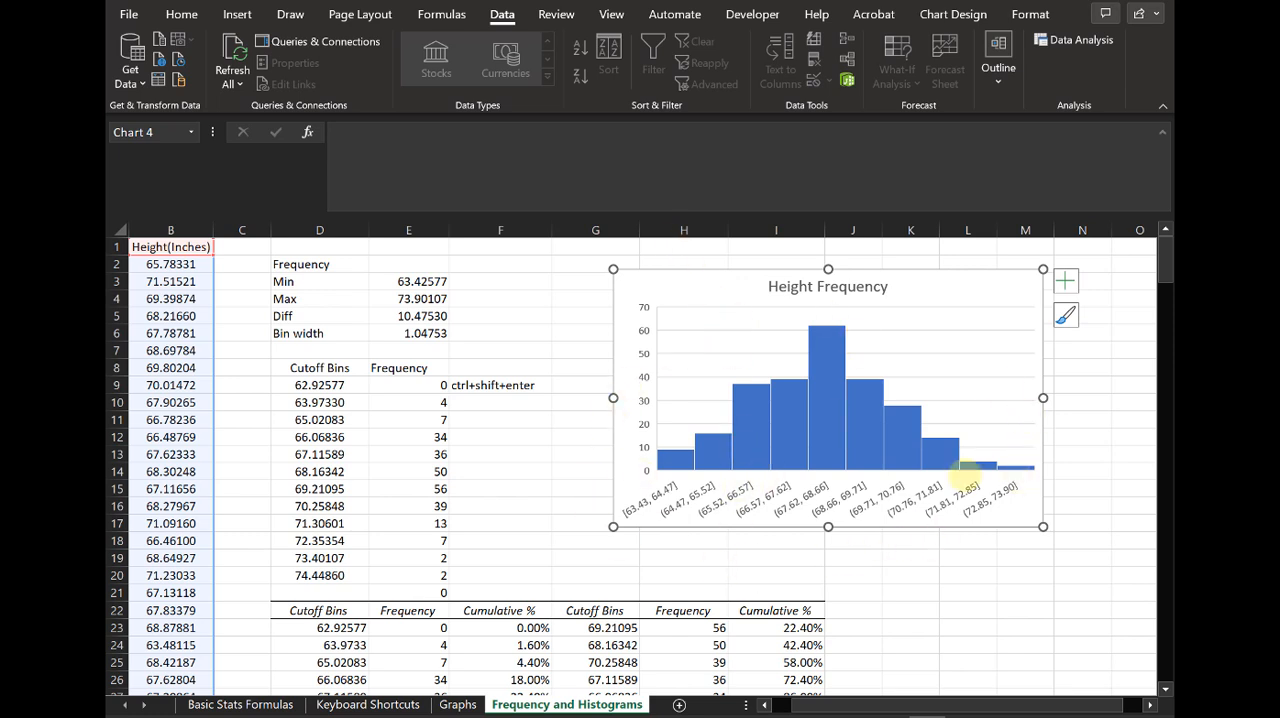
Step: Examine the bars and bin range labels of the Height Frequency chart, then deselect it
click(808, 430)
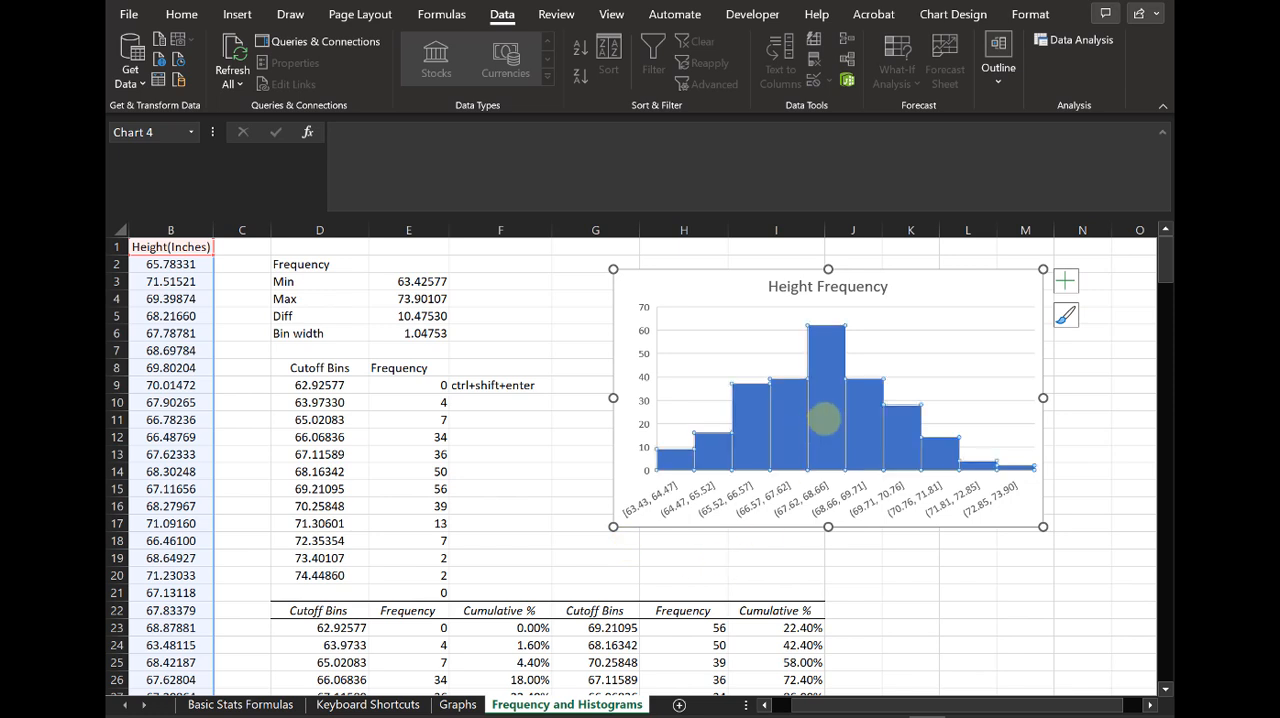
right_click(826, 415)
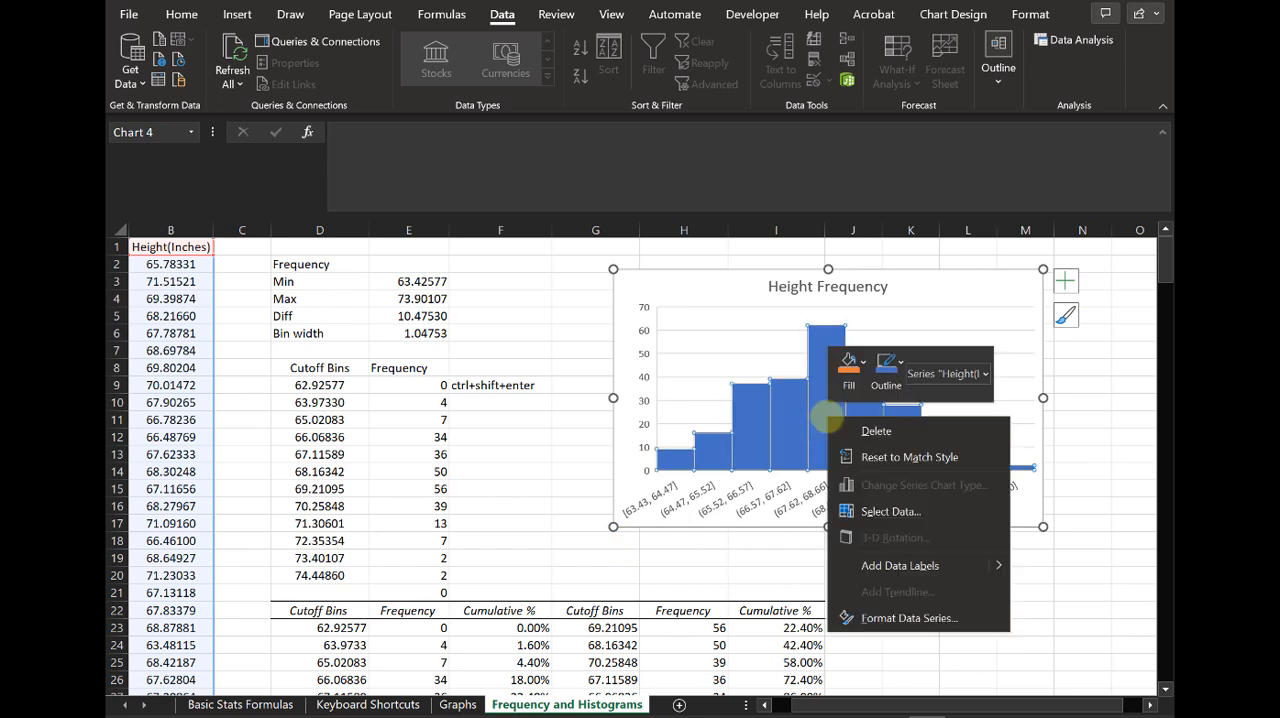
key(Escape)
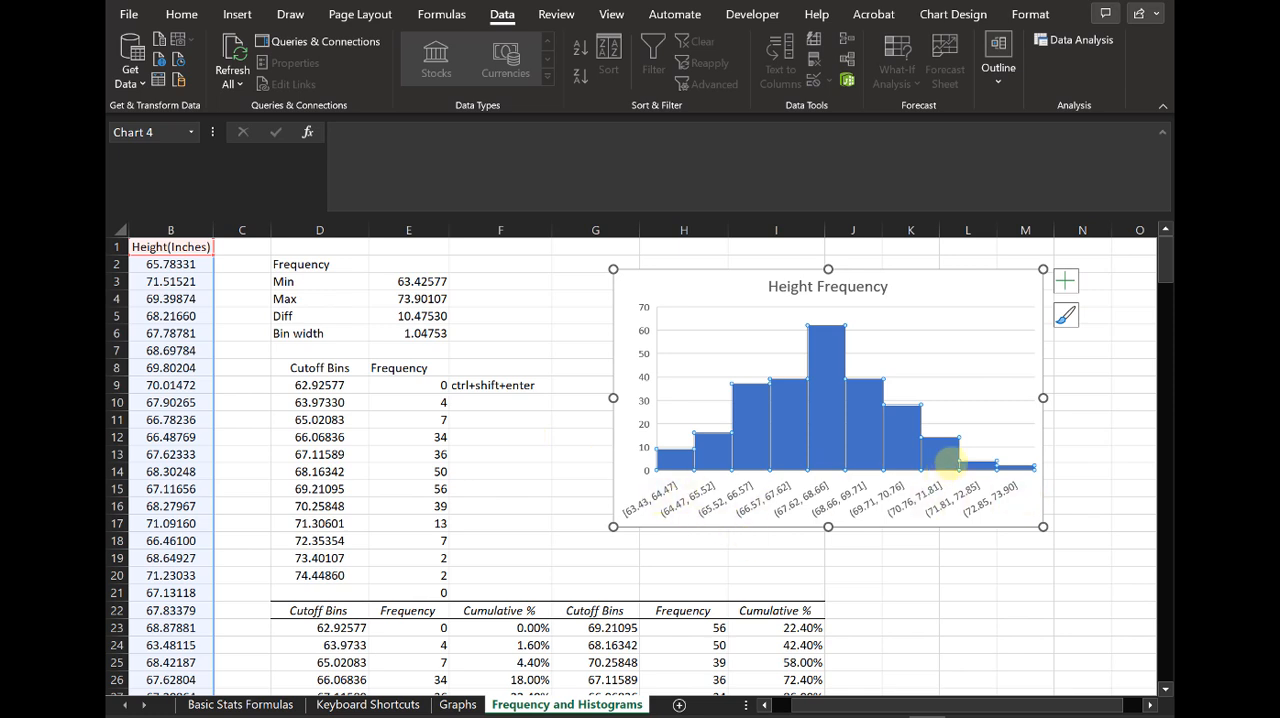
mouse_move(950, 461)
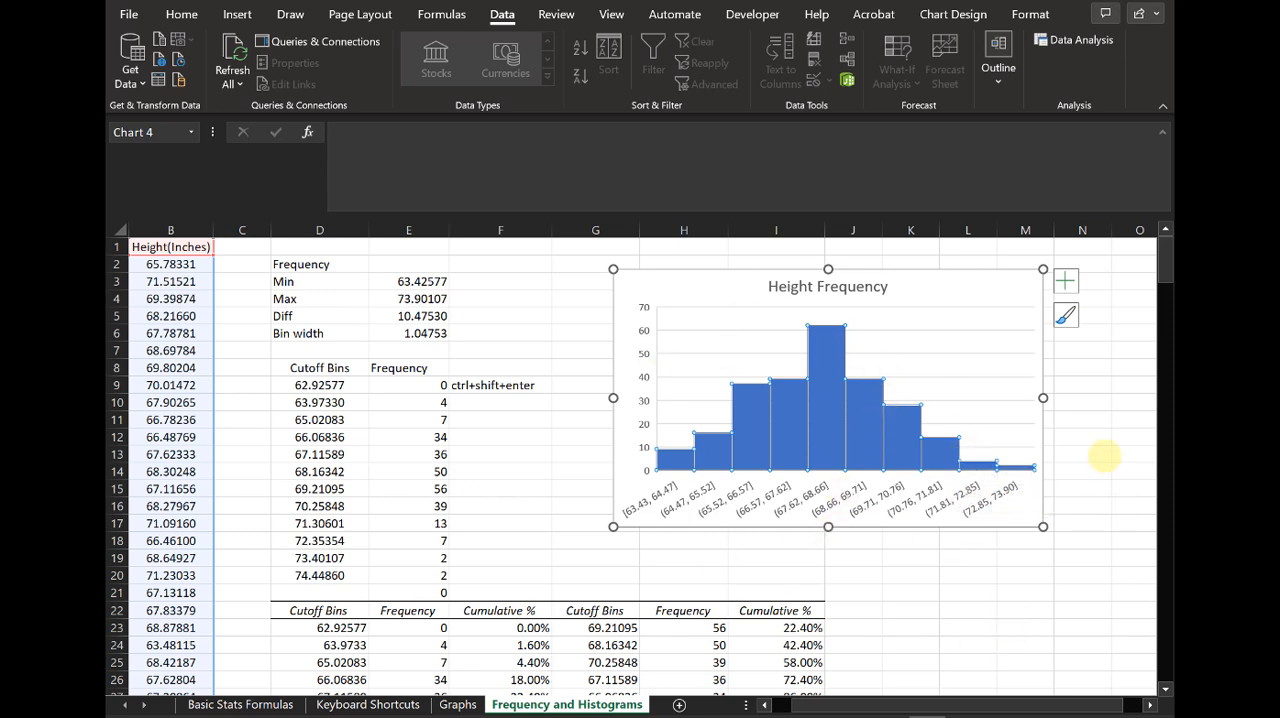
click(518, 549)
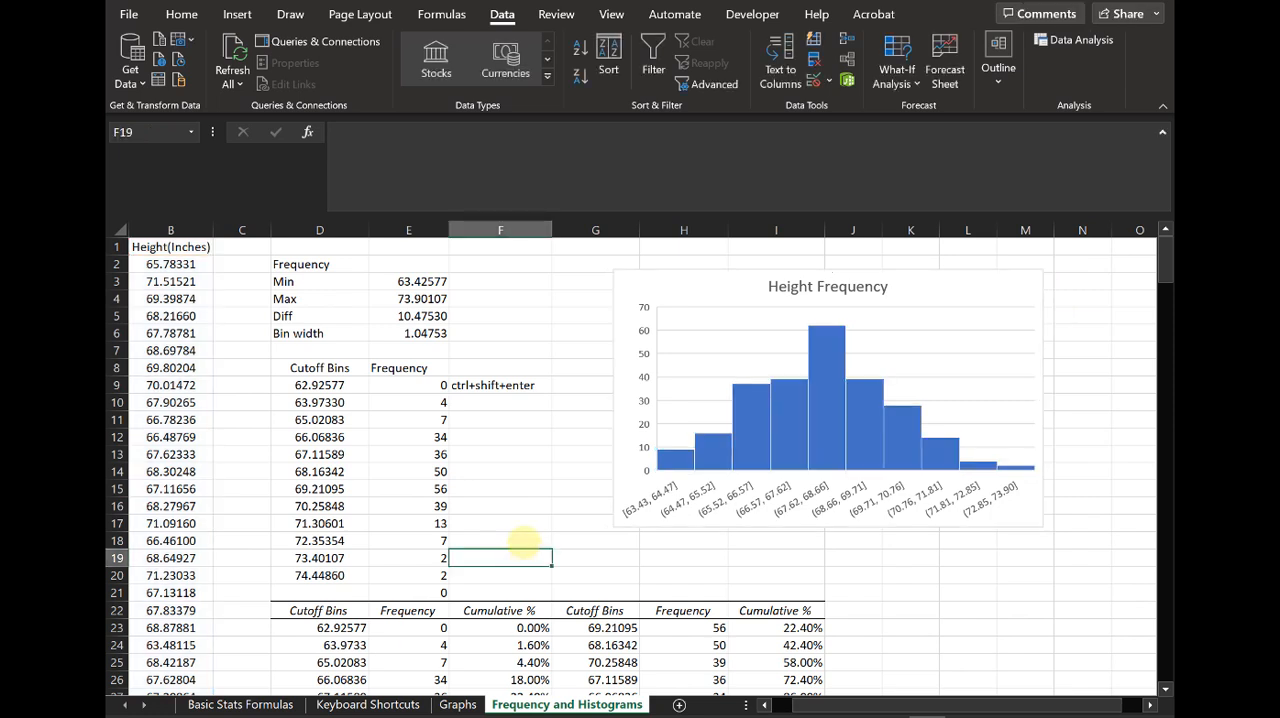